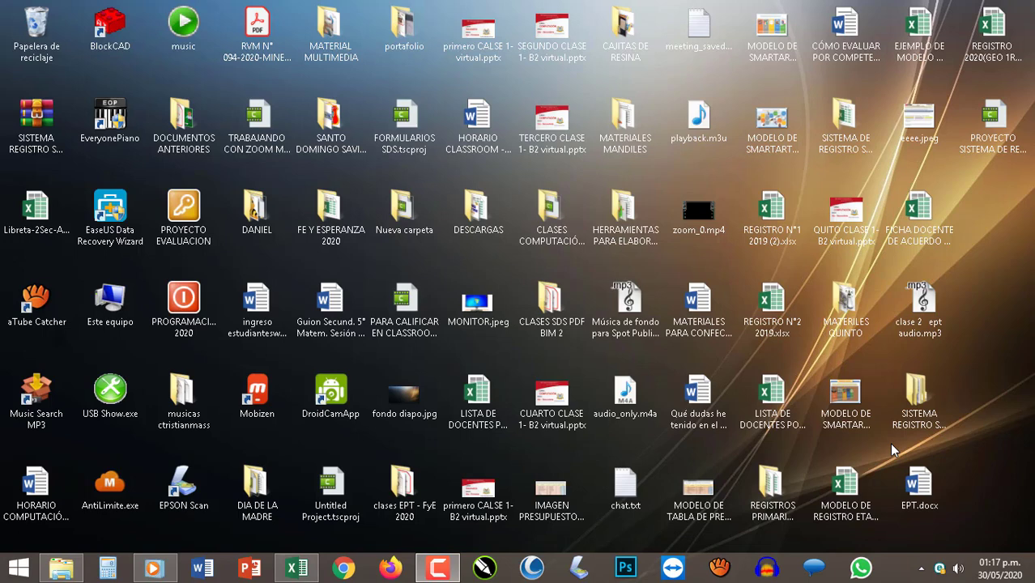
# - Extract SISTEMA REGISTRO SDS SECUNDARIA 2020.rar onto the desktop using Extract Here
pyautogui.click(49, 140)
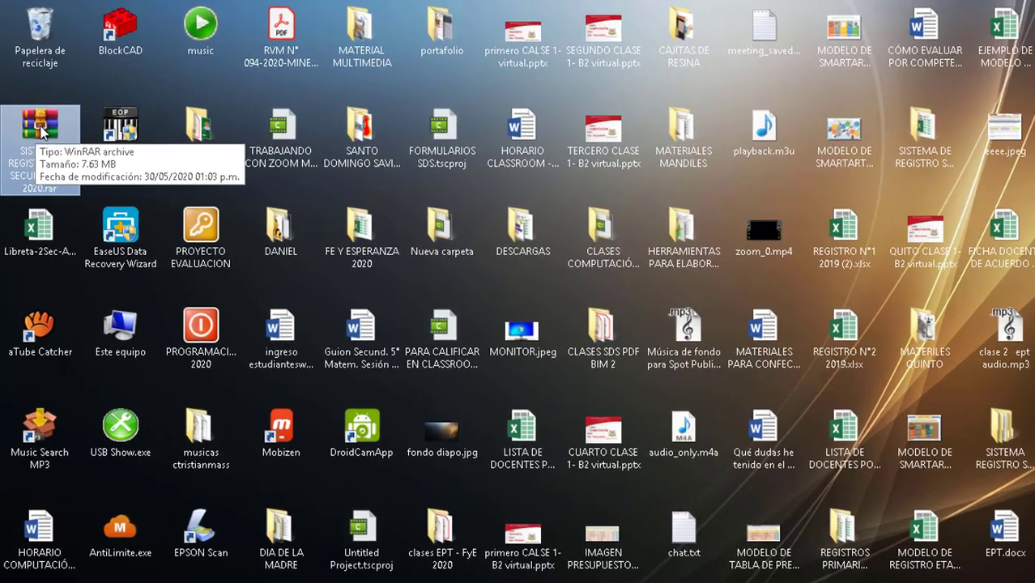
pyautogui.rightClick(37, 120)
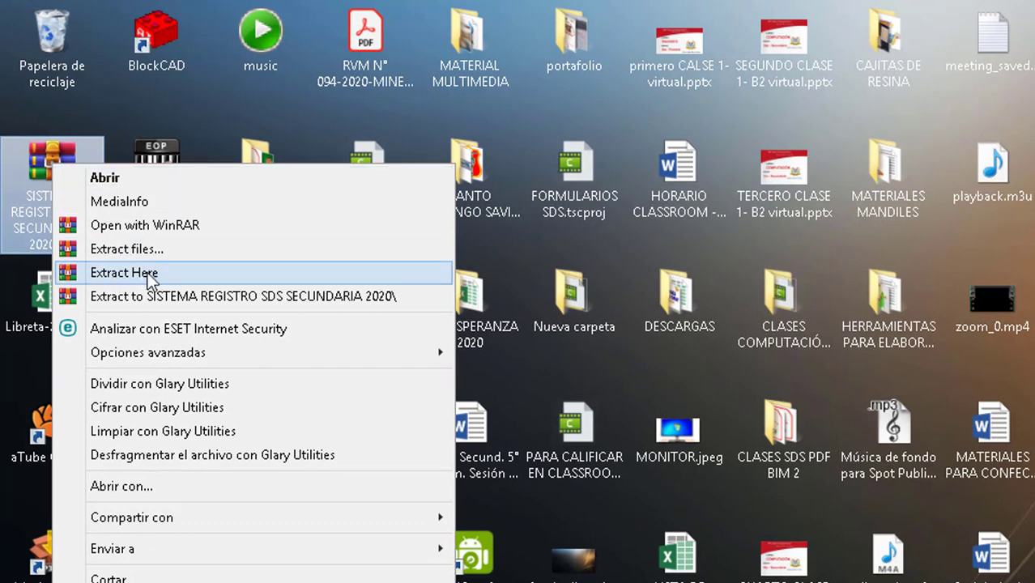
pyautogui.click(223, 277)
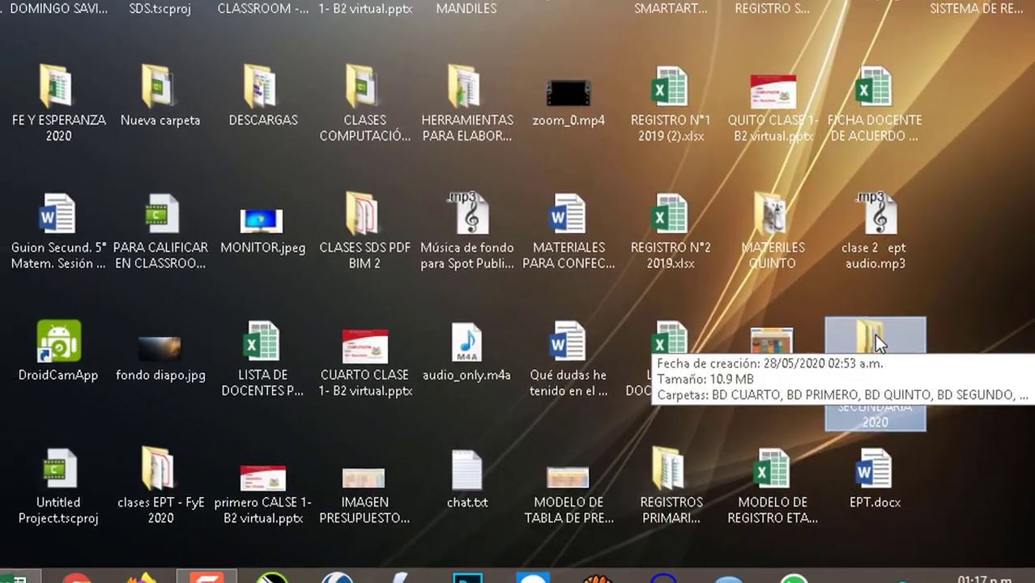
# - Open the extracted SISTEMA REGISTRO SDS SECUNDARIA 2020 folder and its BD PRIMERO subfolder to find PRIMERO.xlsm
pyautogui.doubleClick(897, 350)
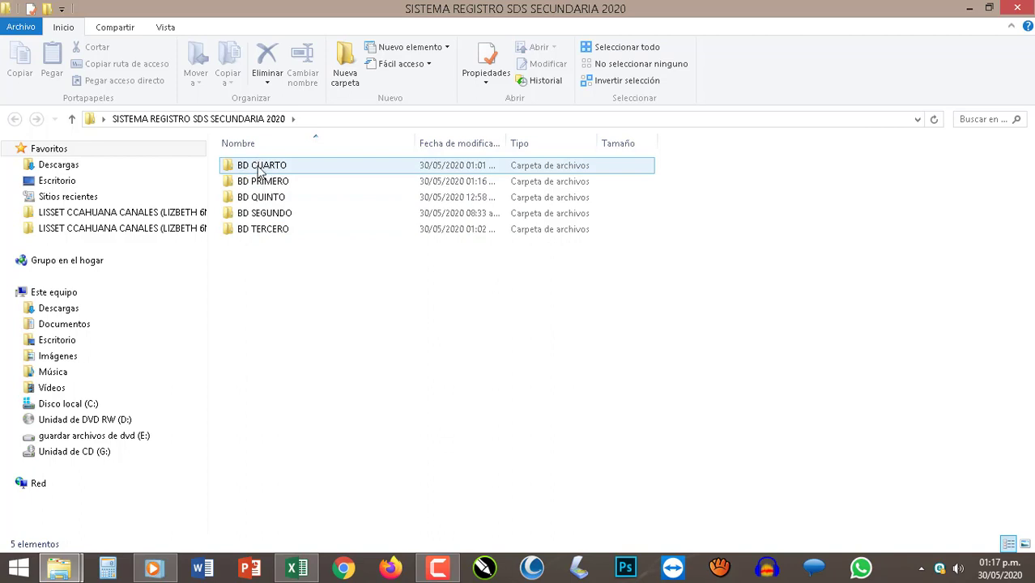
pyautogui.doubleClick(261, 183)
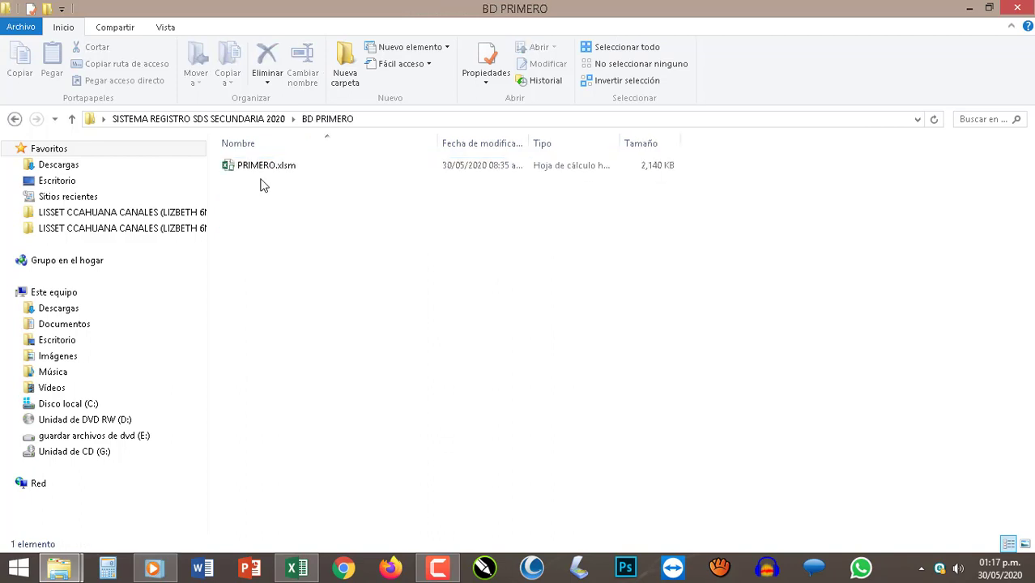
pyautogui.click(248, 175)
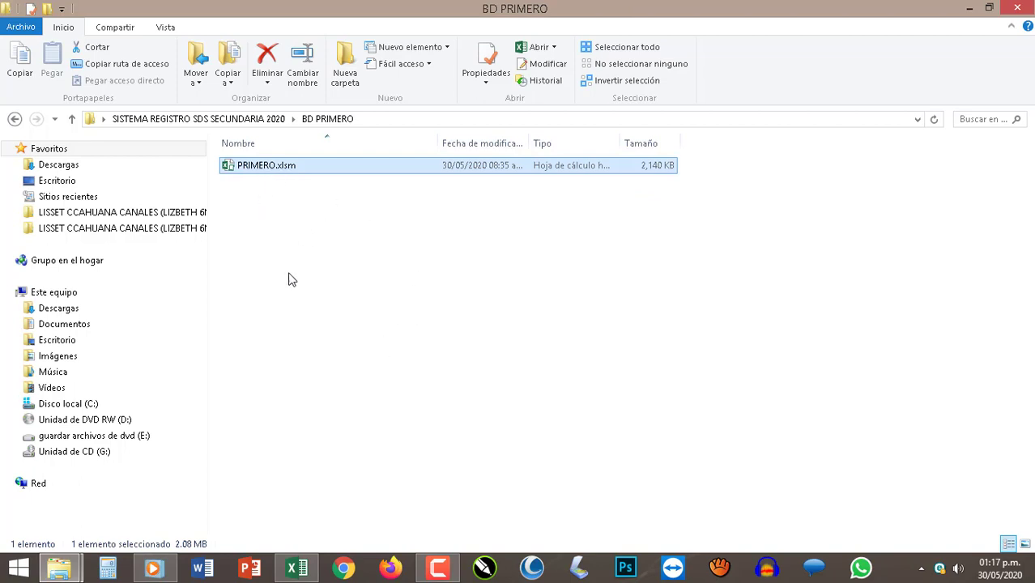
pyautogui.click(354, 311)
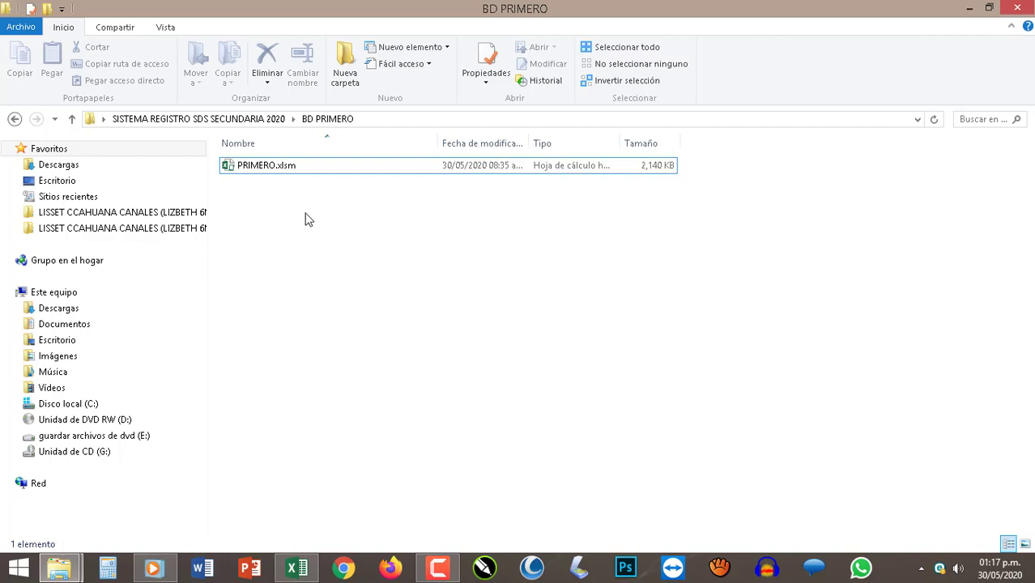
# - Open PRIMERO.xlsm and browse the 1AB1–1AB4, Libreta 1A and 1BB1 sheets
pyautogui.doubleClick(248, 173)
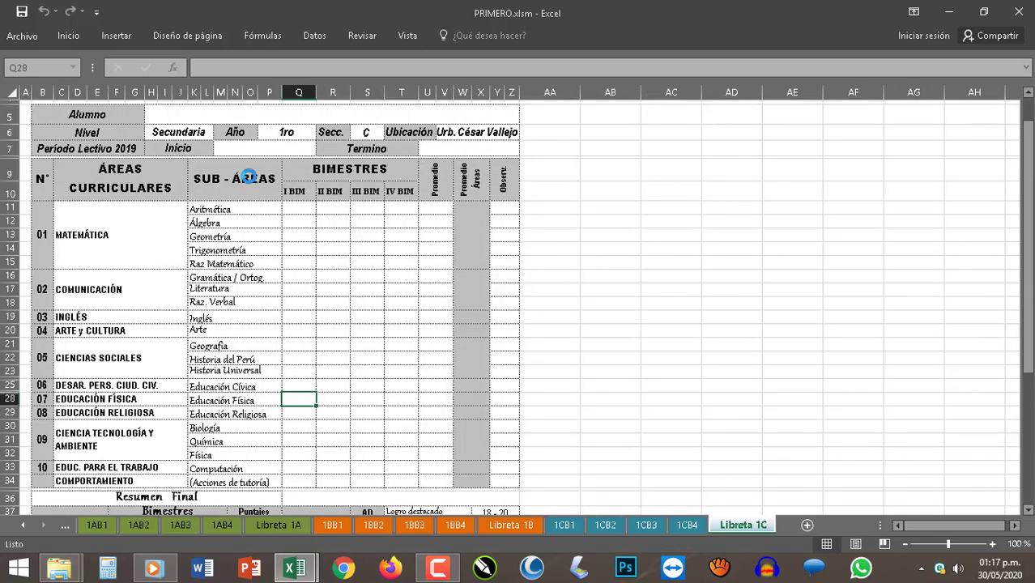
pyautogui.click(98, 528)
pyautogui.click(144, 527)
pyautogui.click(184, 526)
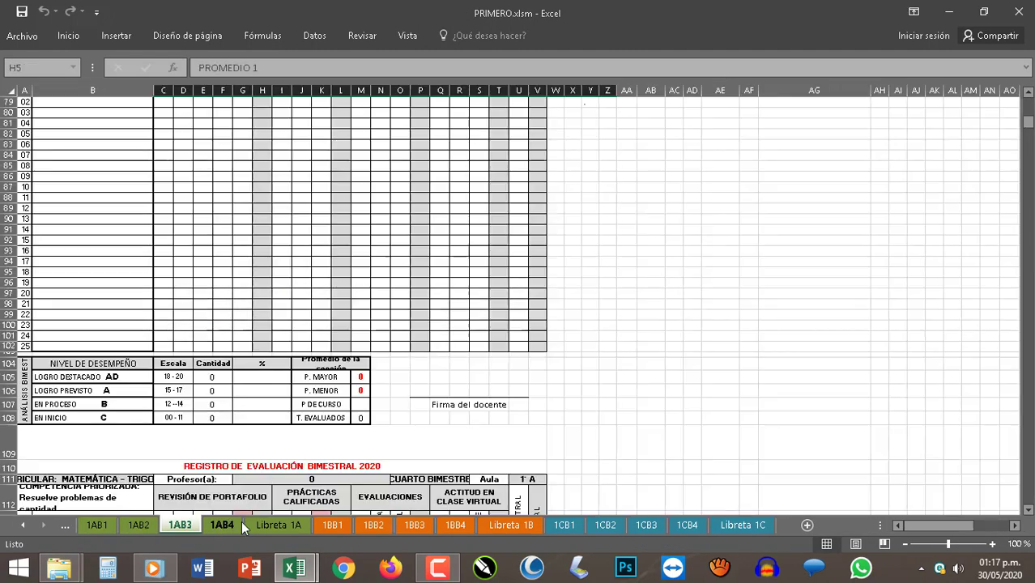
pyautogui.click(239, 524)
pyautogui.click(275, 524)
pyautogui.click(332, 526)
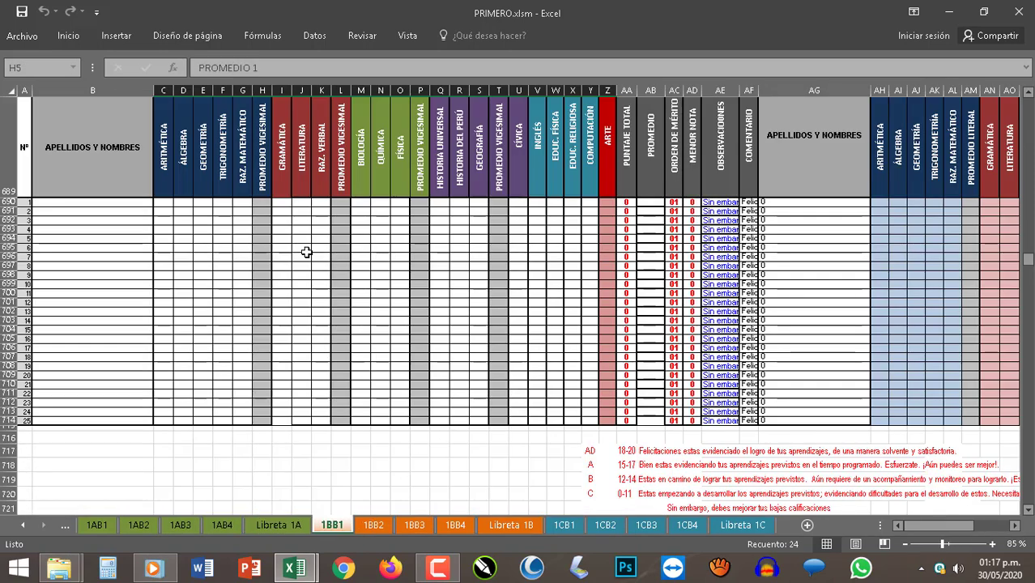
# - Compare the 1AB1, 1BB1 and 1CB1 first-bimester sheets and the 1AB2 sheet
pyautogui.click(101, 524)
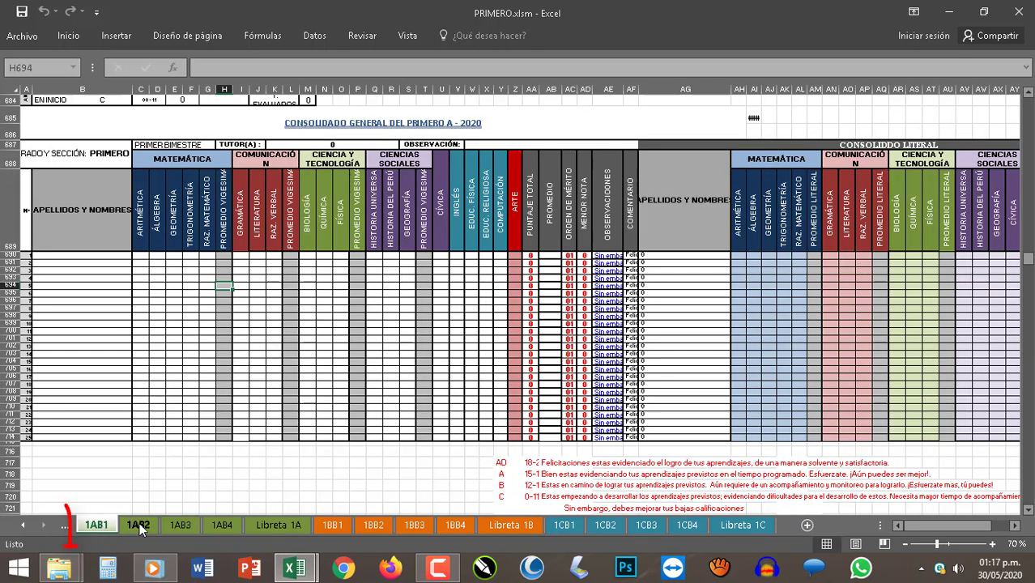
pyautogui.click(339, 528)
pyautogui.click(564, 526)
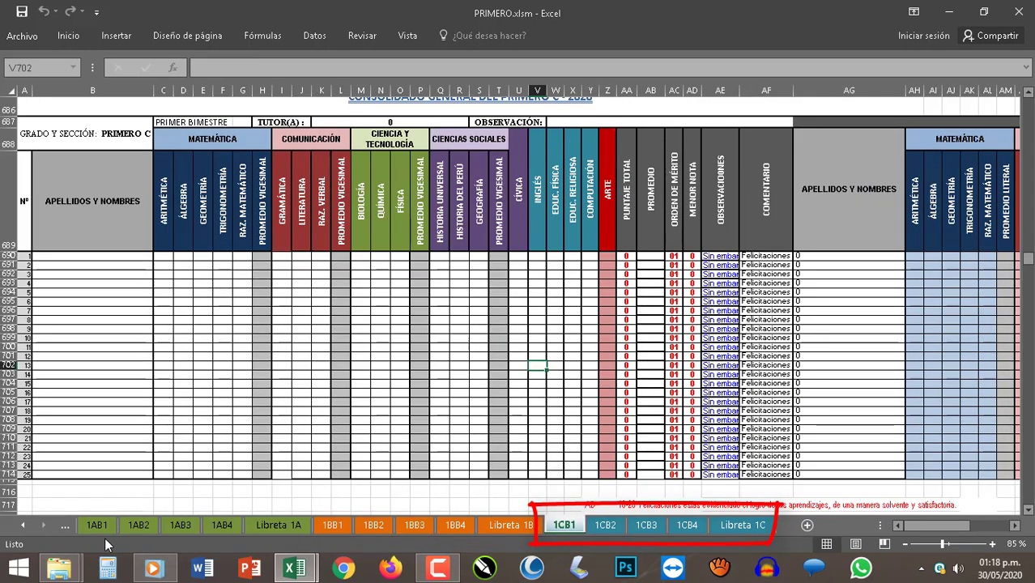
pyautogui.click(93, 526)
pyautogui.click(142, 527)
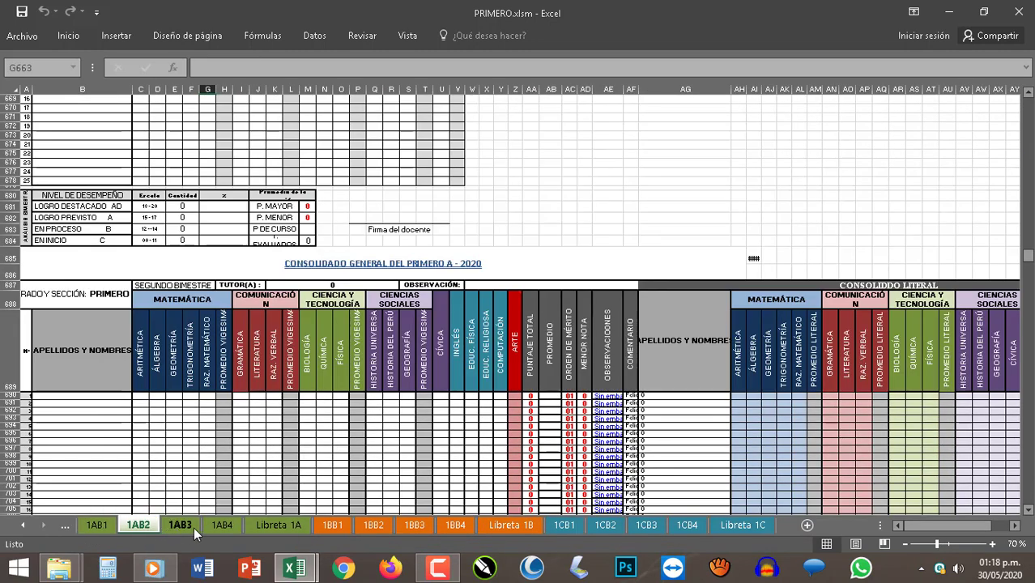
pyautogui.click(101, 524)
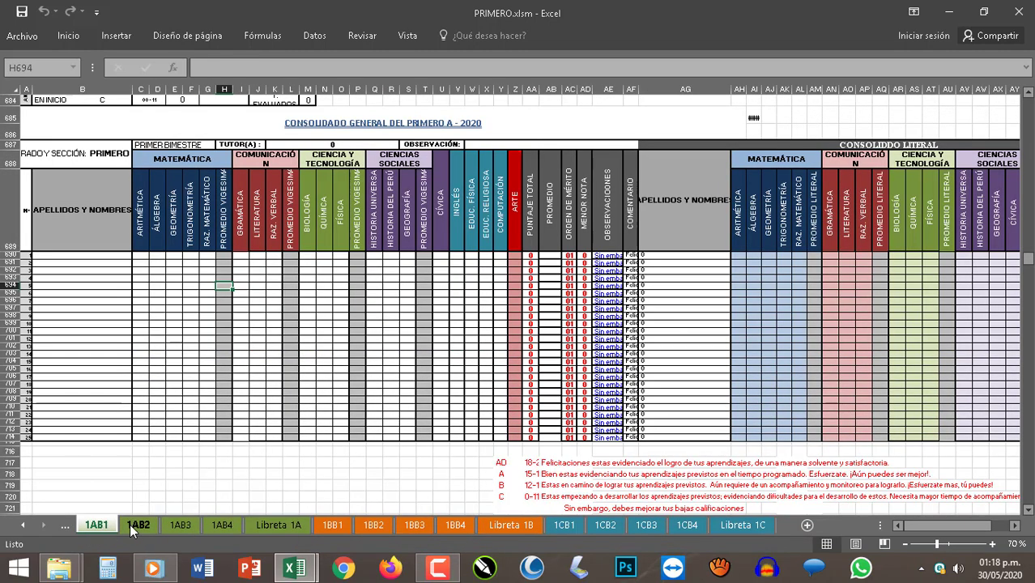
# - Cycle through the 1AB1–1AB4 sheets again, ending on the 1CB2 register for class 1 C
pyautogui.click(136, 525)
pyautogui.click(181, 526)
pyautogui.click(224, 524)
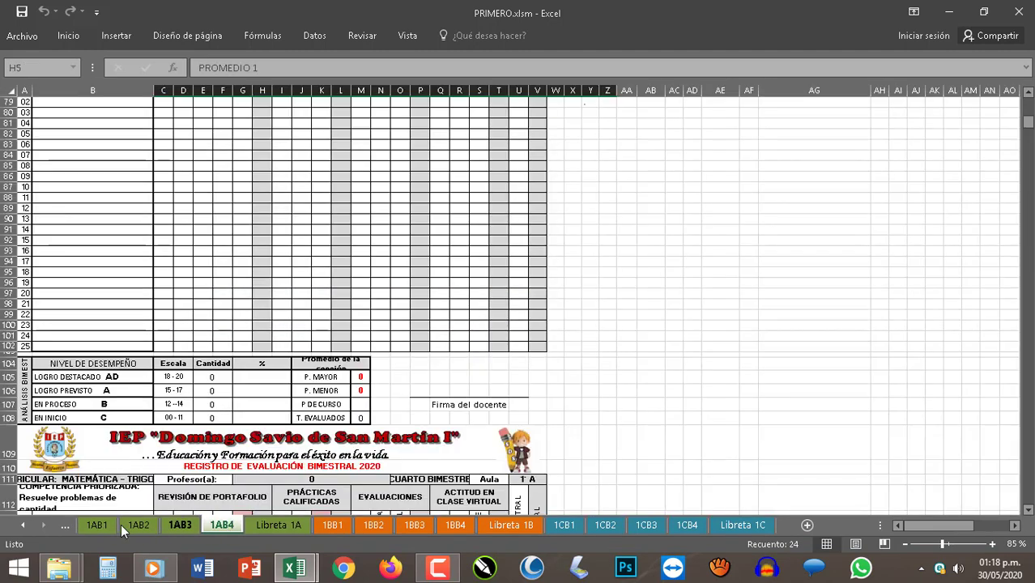
pyautogui.click(92, 525)
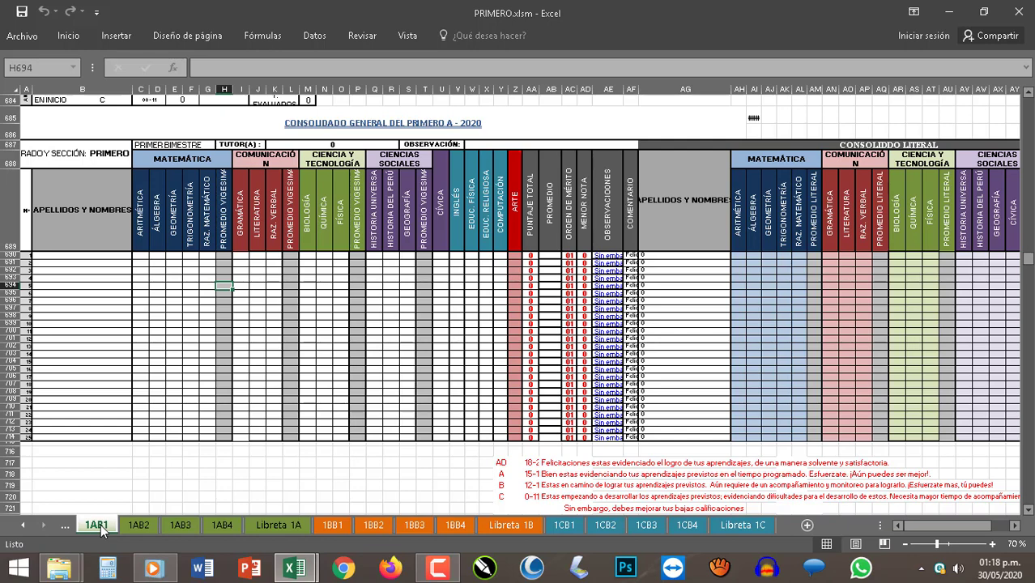
pyautogui.click(132, 523)
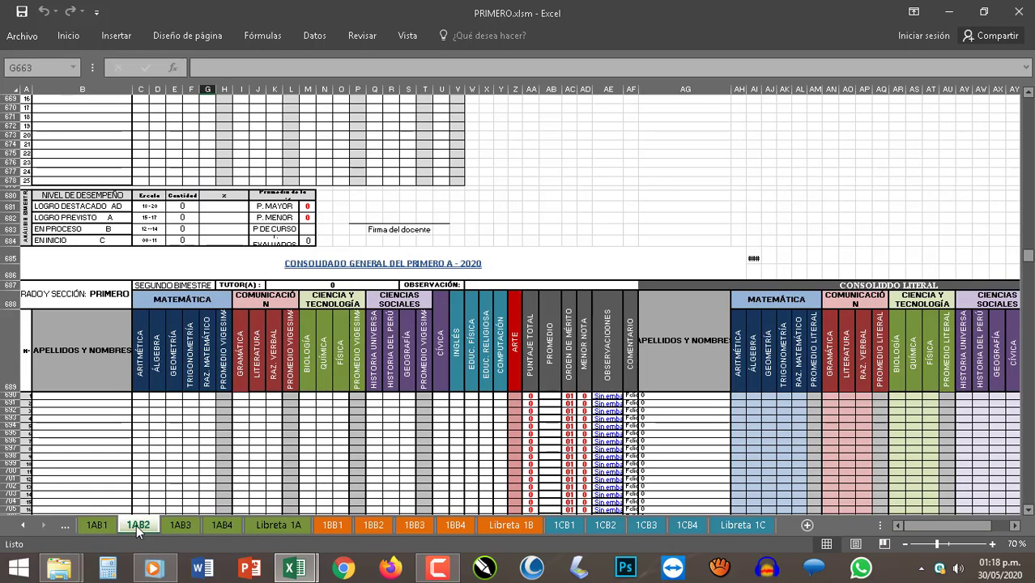
pyautogui.click(184, 527)
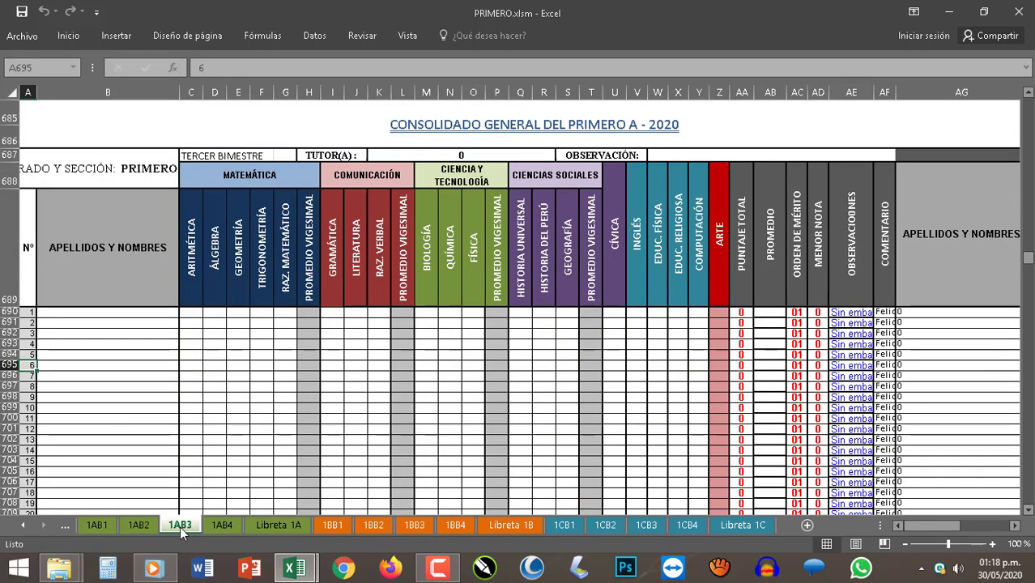
pyautogui.click(605, 527)
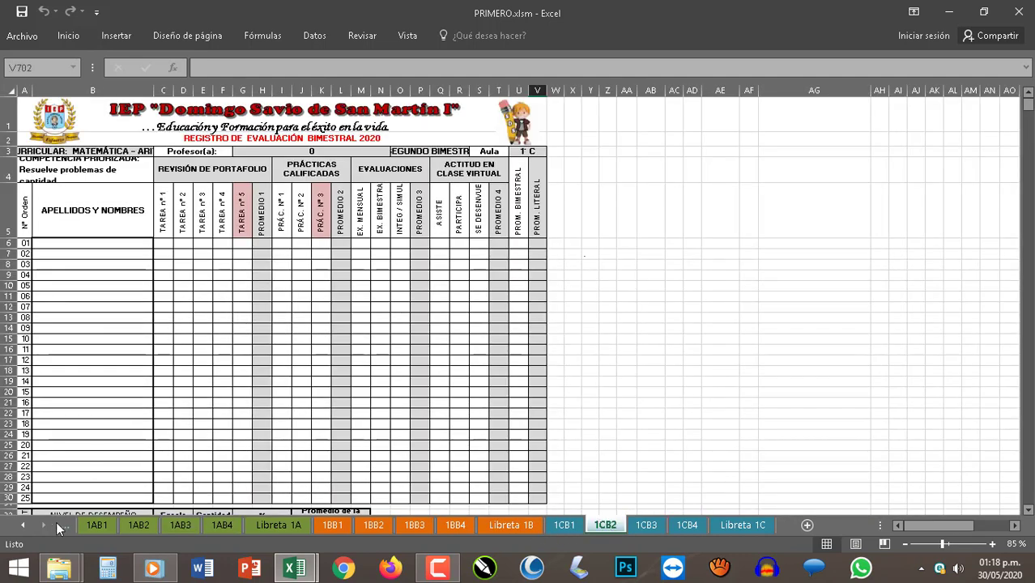
# - Show the DATOS sheet and review its empty student list from C45 up to C3
pyautogui.click(25, 525)
pyautogui.click(98, 526)
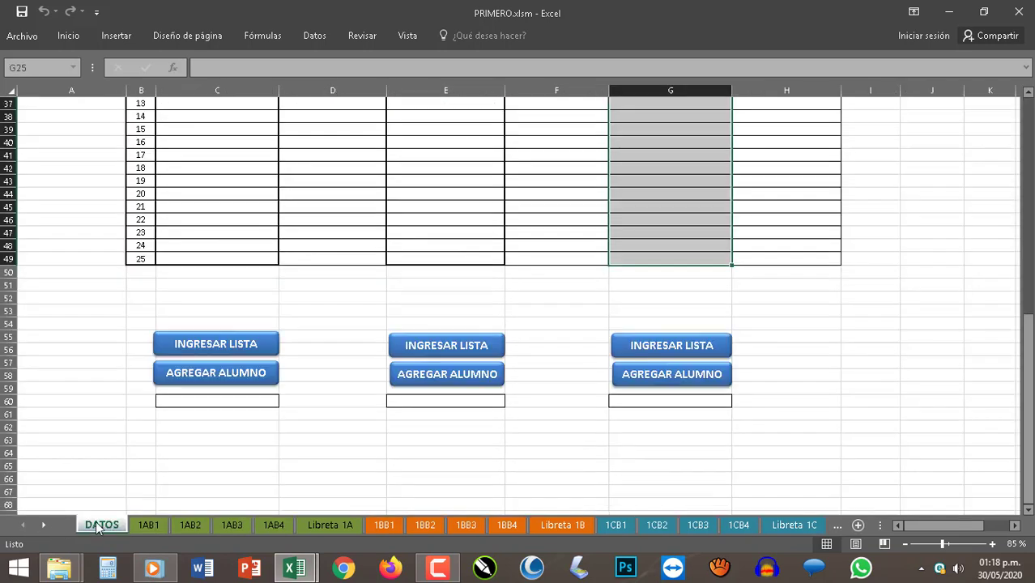
pyautogui.click(217, 206)
pyautogui.scroll(5, 215, 207)
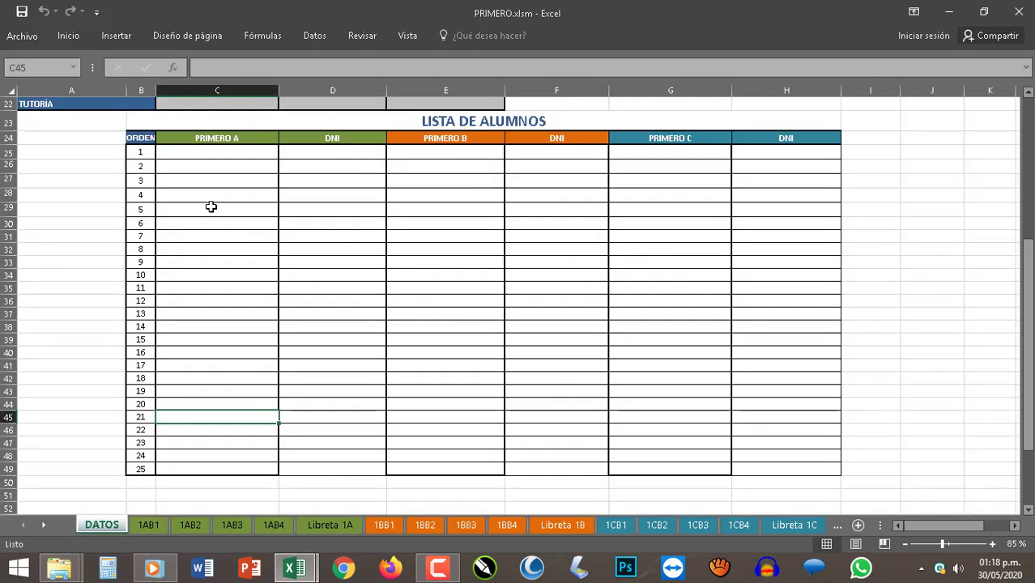
pyautogui.scroll(4, 212, 206)
pyautogui.scroll(3, 211, 206)
pyautogui.click(228, 136)
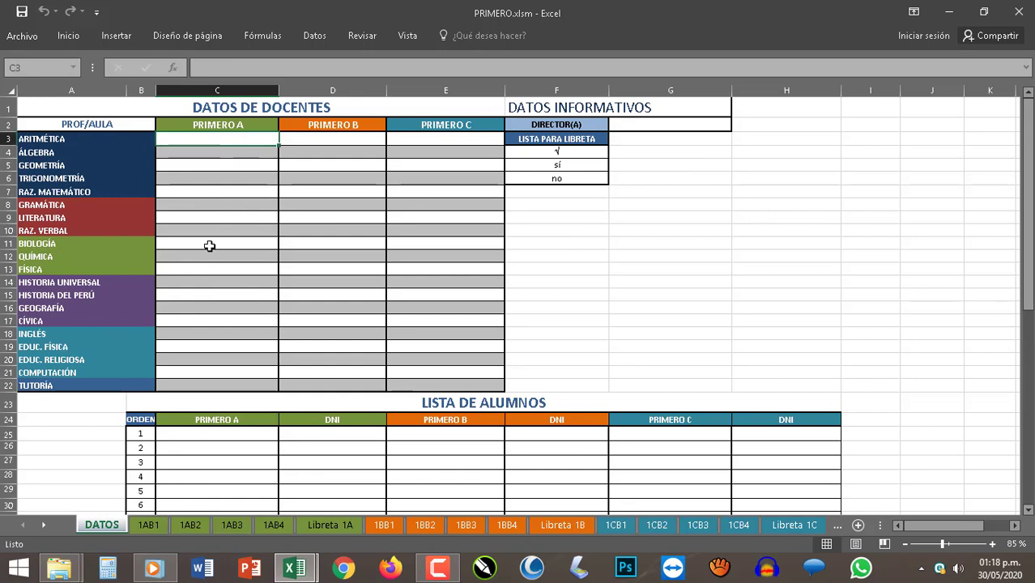
pyautogui.scroll(-3, 230, 390)
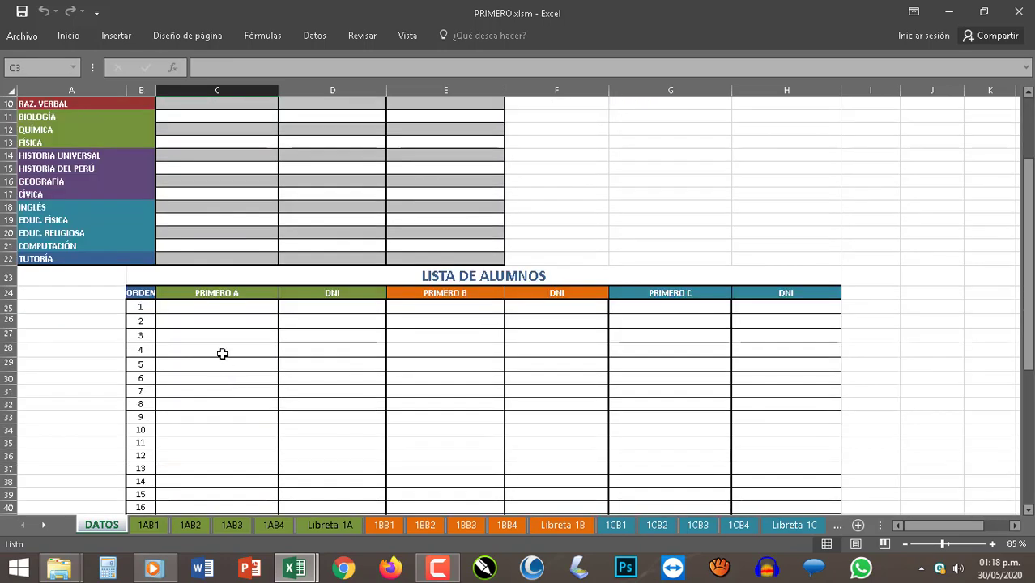
# - Review the 1AB1 sheet's student names column, then return to DATOS
pyautogui.click(147, 526)
pyautogui.scroll(5, 120, 307)
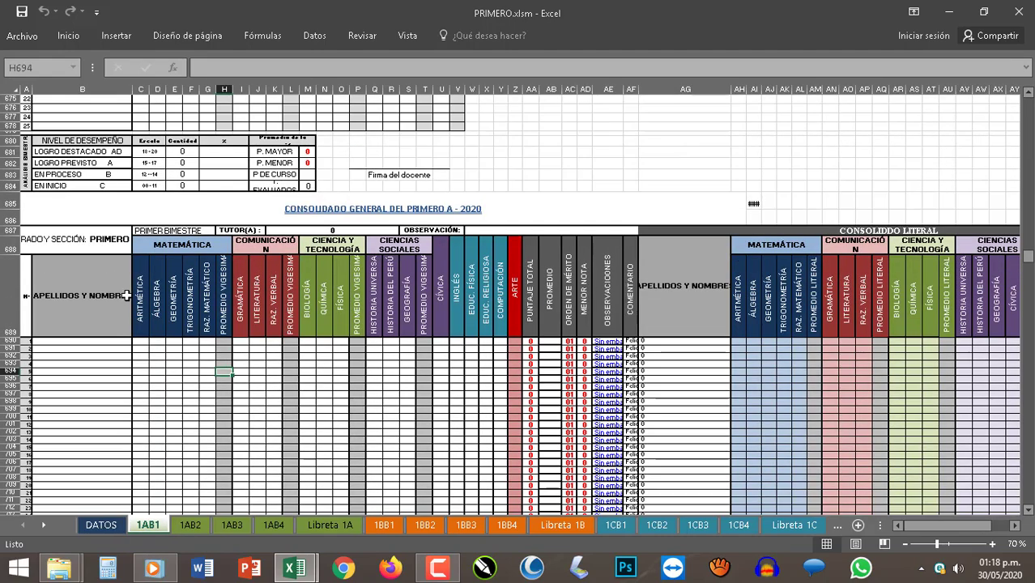
pyautogui.scroll(5, 127, 296)
pyautogui.scroll(12, 127, 291)
pyautogui.scroll(13, 141, 292)
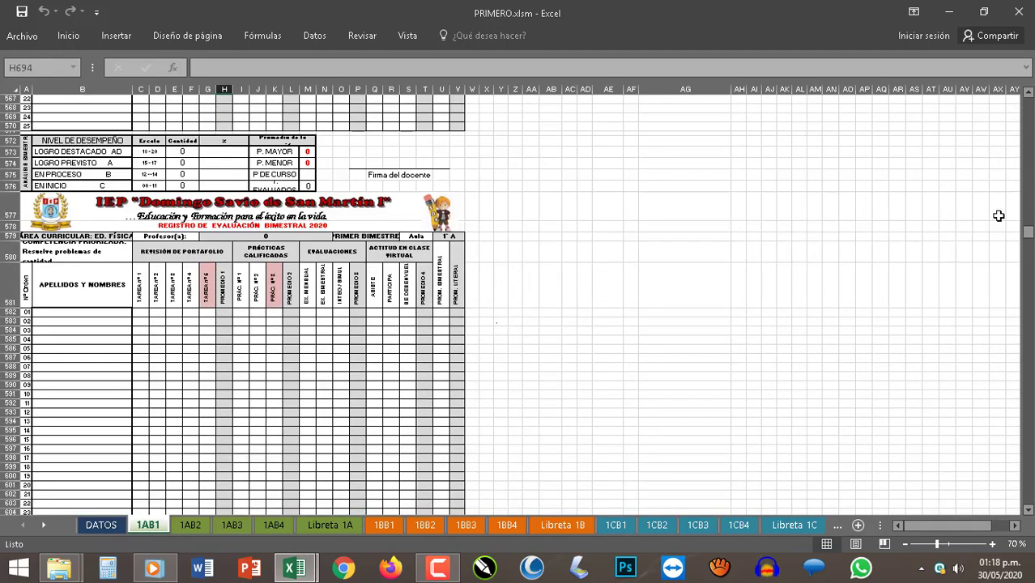
pyautogui.moveTo(1027, 235); pyautogui.dragTo(1027, 103)
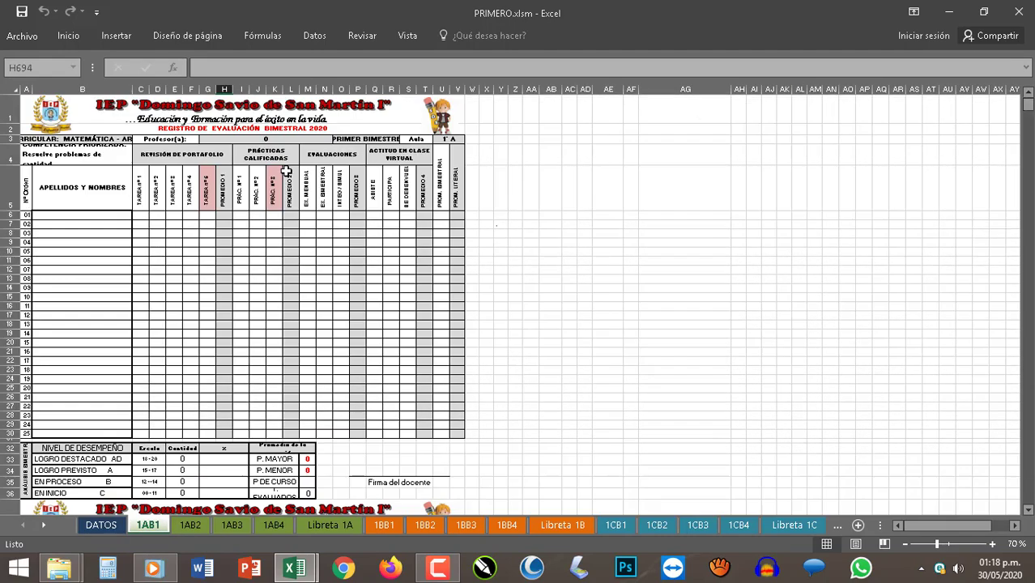
pyautogui.click(72, 217)
pyautogui.scroll(-2, 76, 305)
pyautogui.scroll(-10, 78, 305)
pyautogui.scroll(-6, 79, 308)
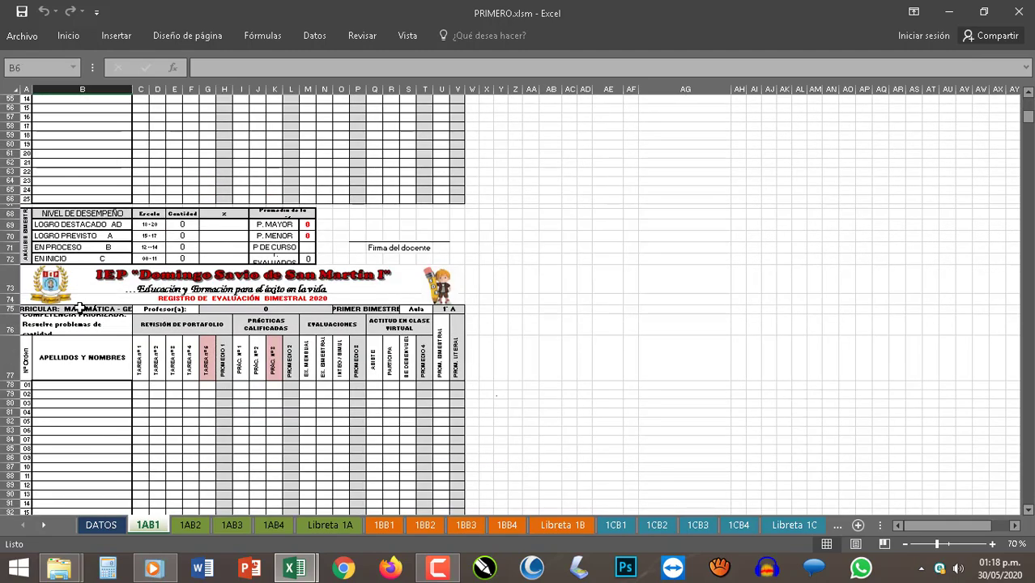
pyautogui.scroll(-8, 81, 315)
pyautogui.scroll(-8, 81, 315)
pyautogui.click(104, 529)
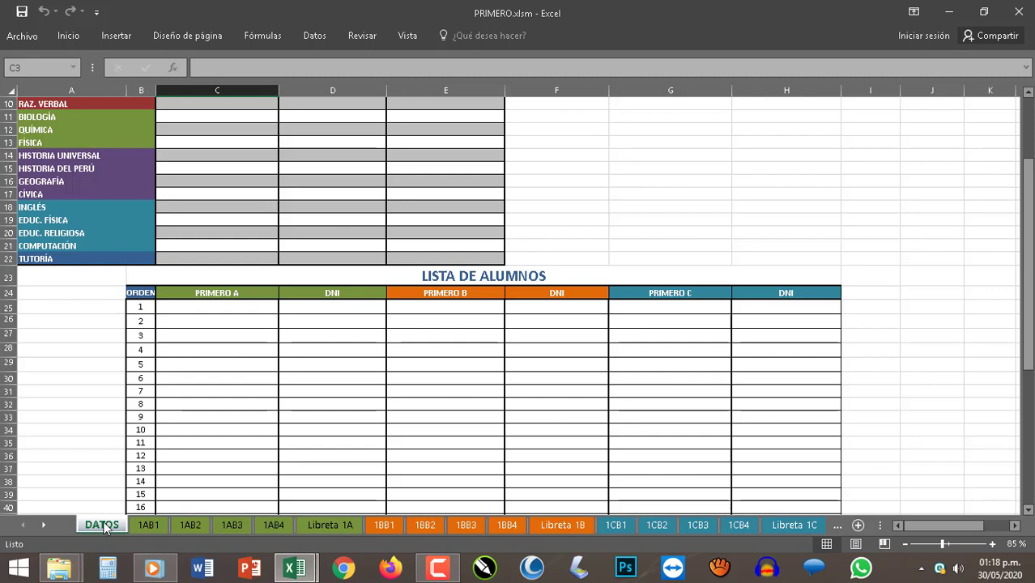
# - Enter the tutor's name in DATOS cell C22, the TUTORÍA slot for PRIMERO A
pyautogui.scroll(3, 208, 329)
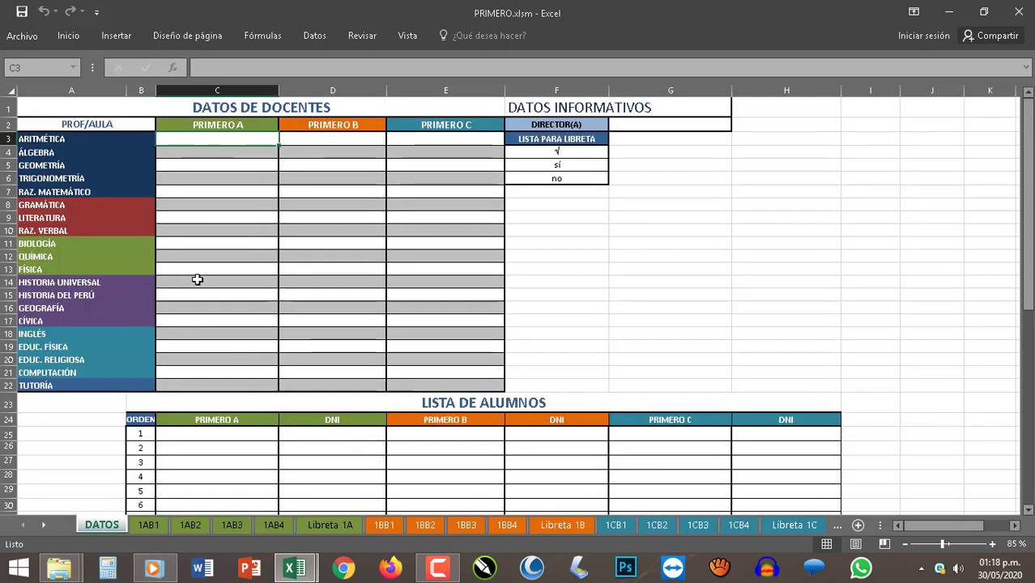
pyautogui.click(175, 386)
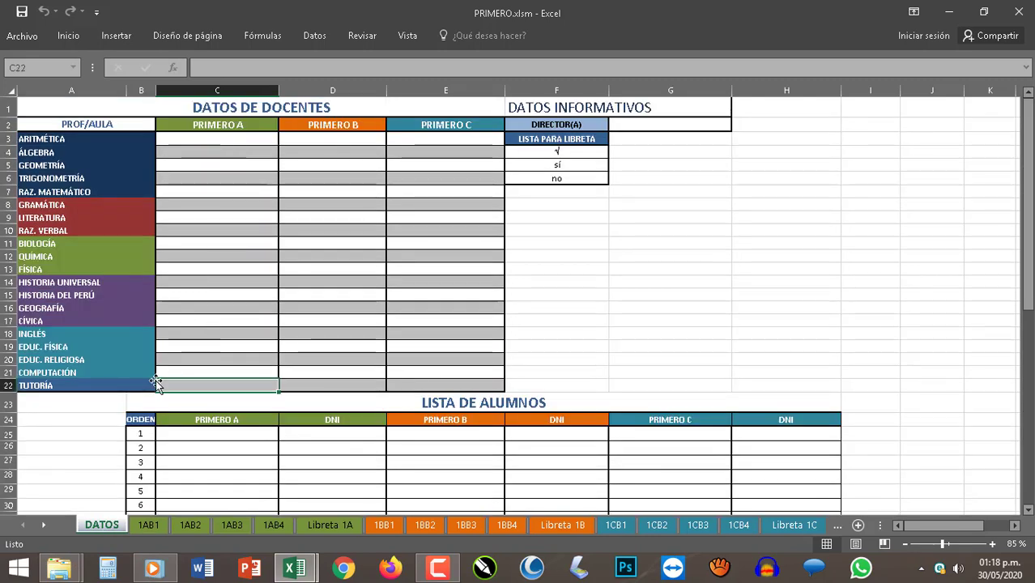
pyautogui.write('Diana')
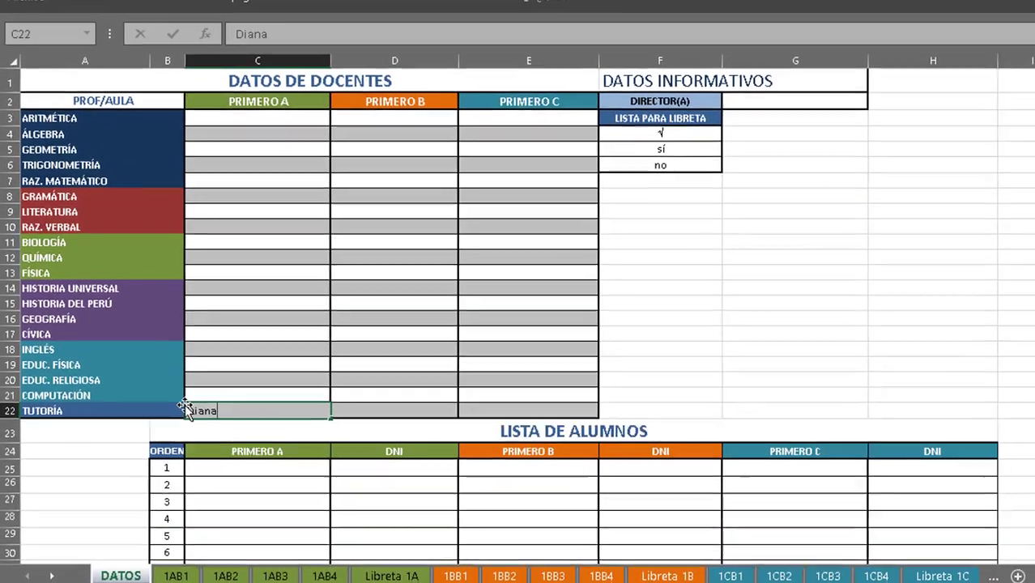
pyautogui.write(' Ramirez')
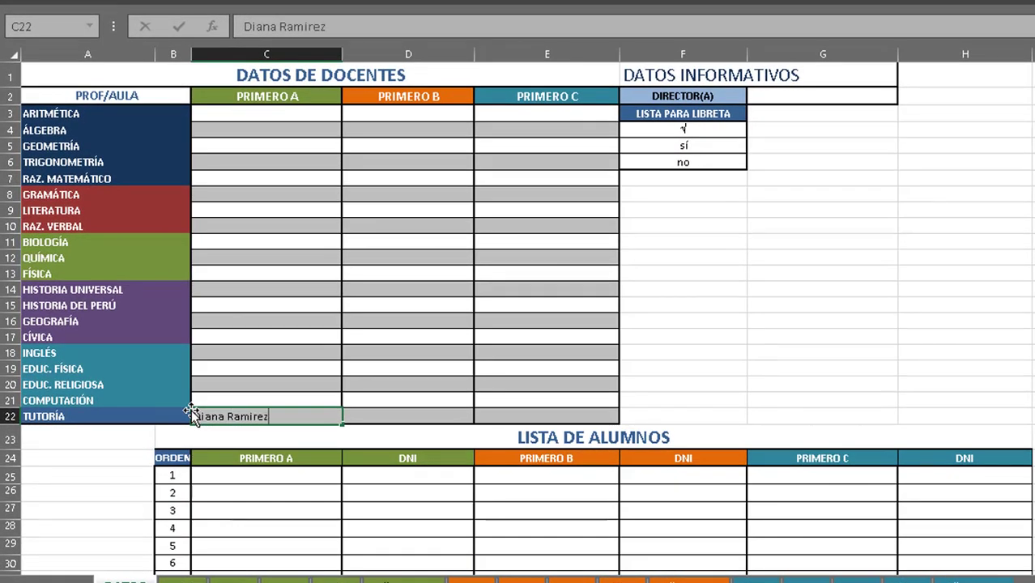
pyautogui.click(231, 337)
pyautogui.click(244, 476)
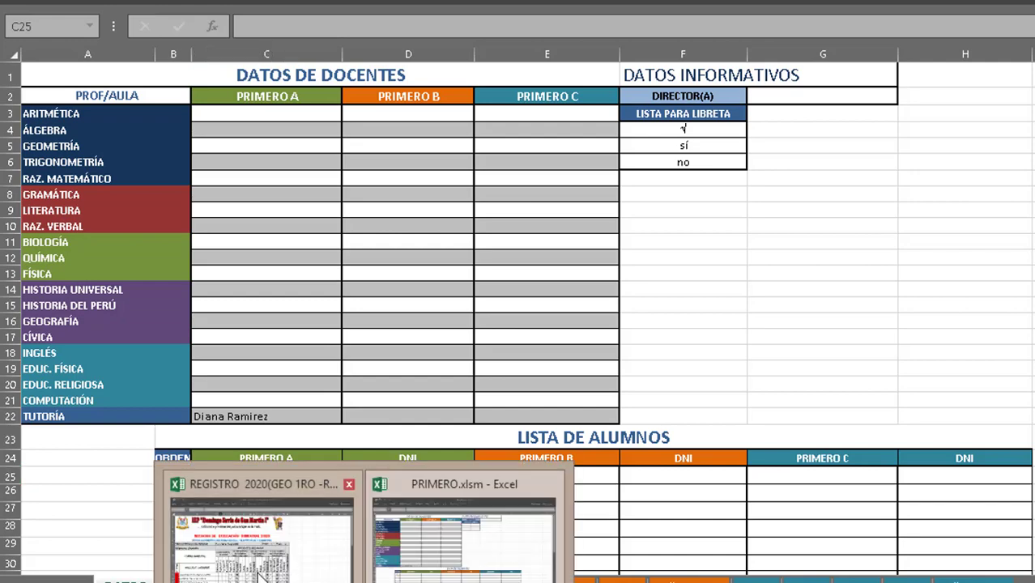
# - Copy the 18 student names from REGISTRO 2020 B13:B30 and paste them as values at DATOS C25
pyautogui.click(262, 566)
pyautogui.click(213, 474)
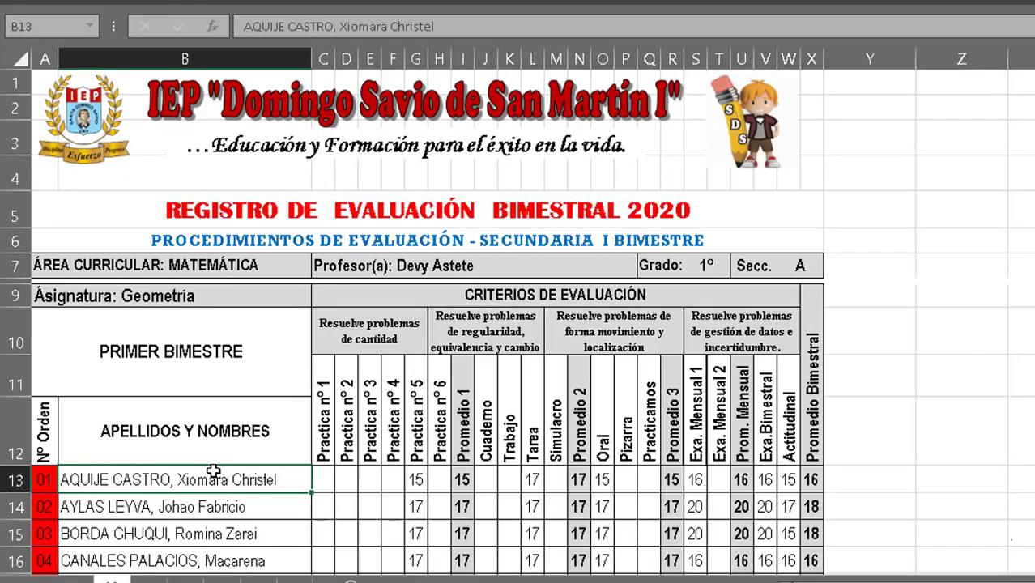
pyautogui.scroll(-2, 212, 474)
pyautogui.moveTo(186, 298)
pyautogui.mouseDown()
pyautogui.moveTo(173, 557)
pyautogui.moveTo(186, 536)
pyautogui.mouseUp()
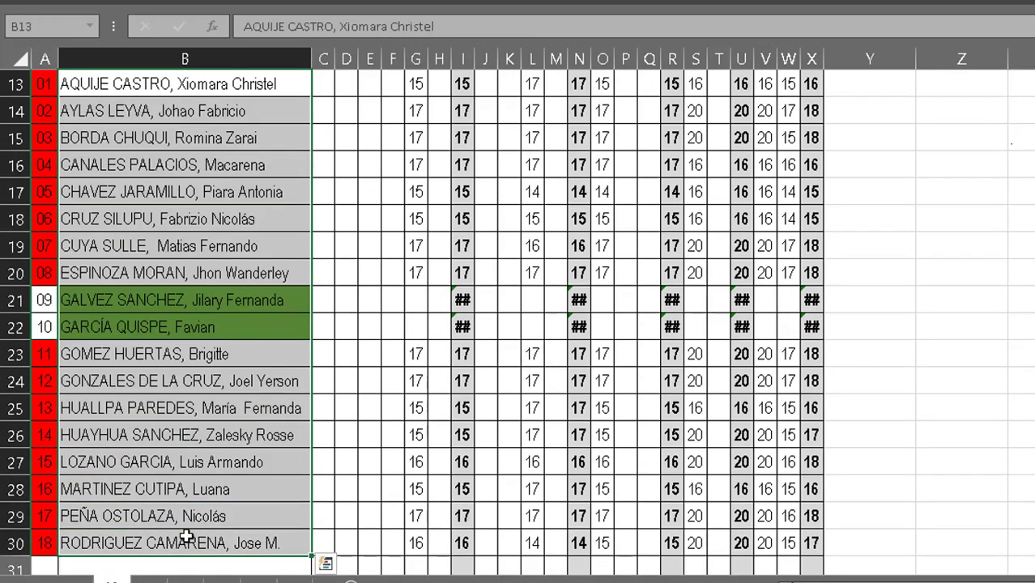
pyautogui.hotkey('ctrl', 'c')
pyautogui.hotkey('alt', 'Tab')
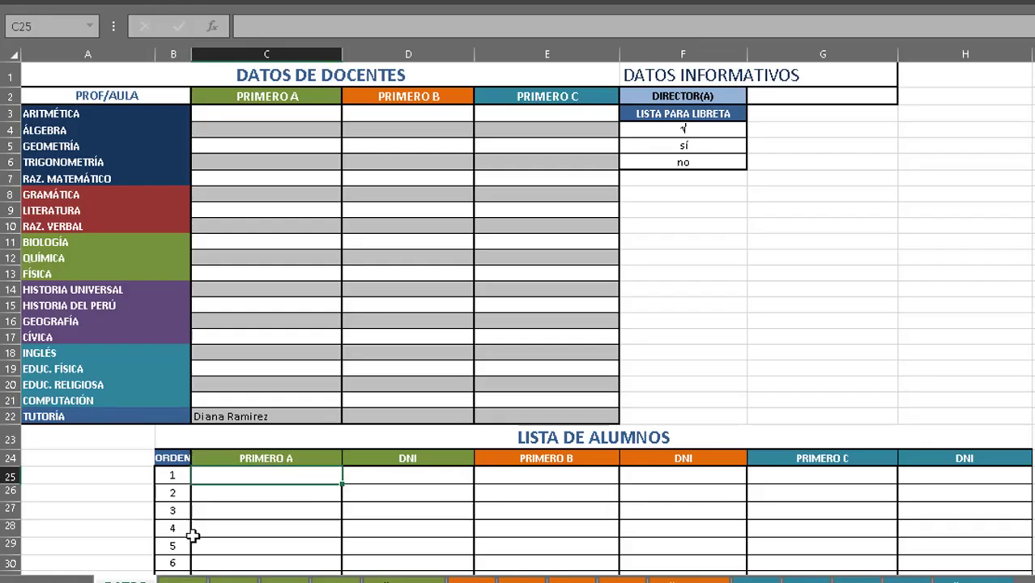
pyautogui.scroll(-1, 179, 505)
pyautogui.scroll(-1, 179, 506)
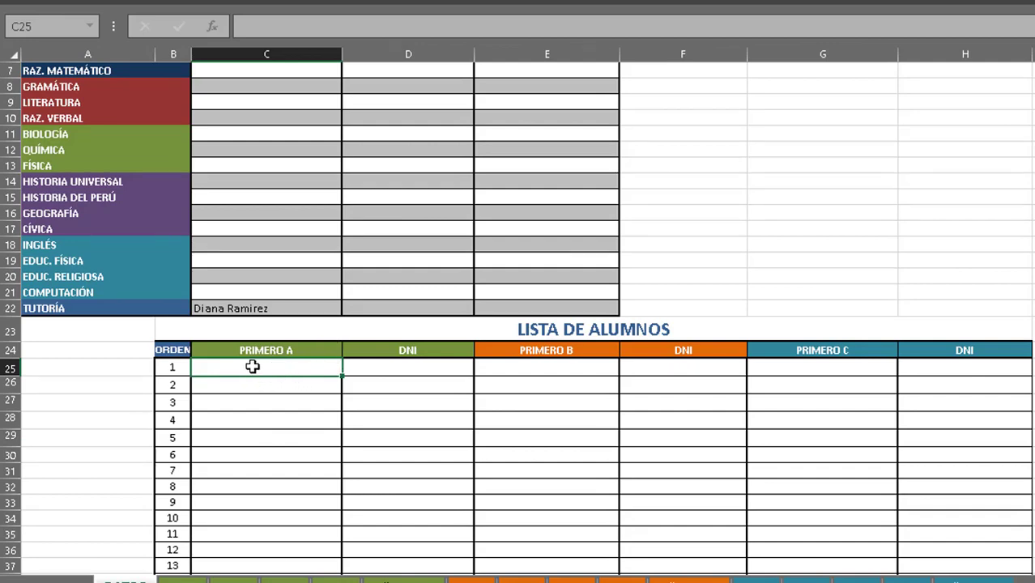
pyautogui.rightClick(252, 367)
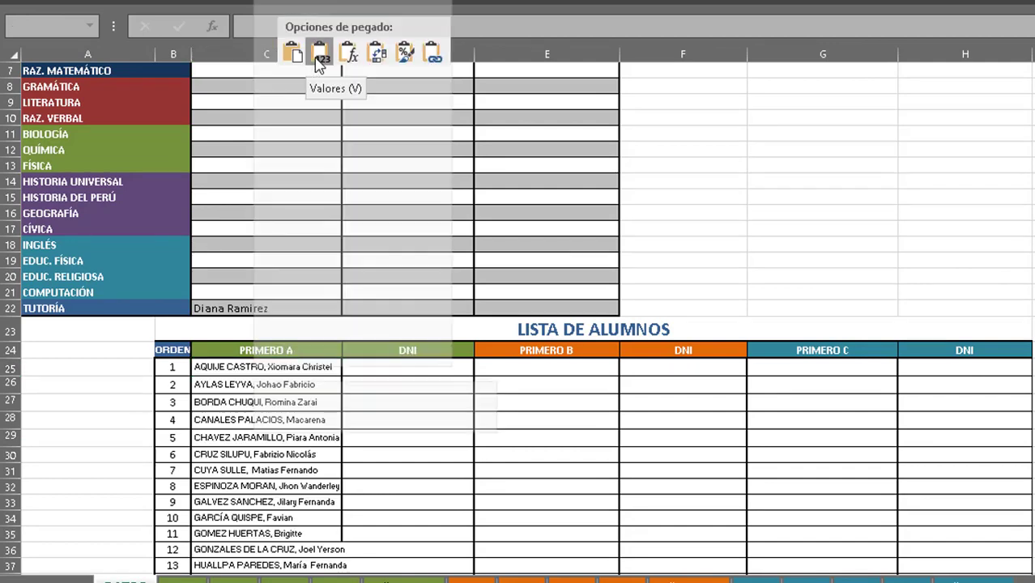
pyautogui.click(318, 65)
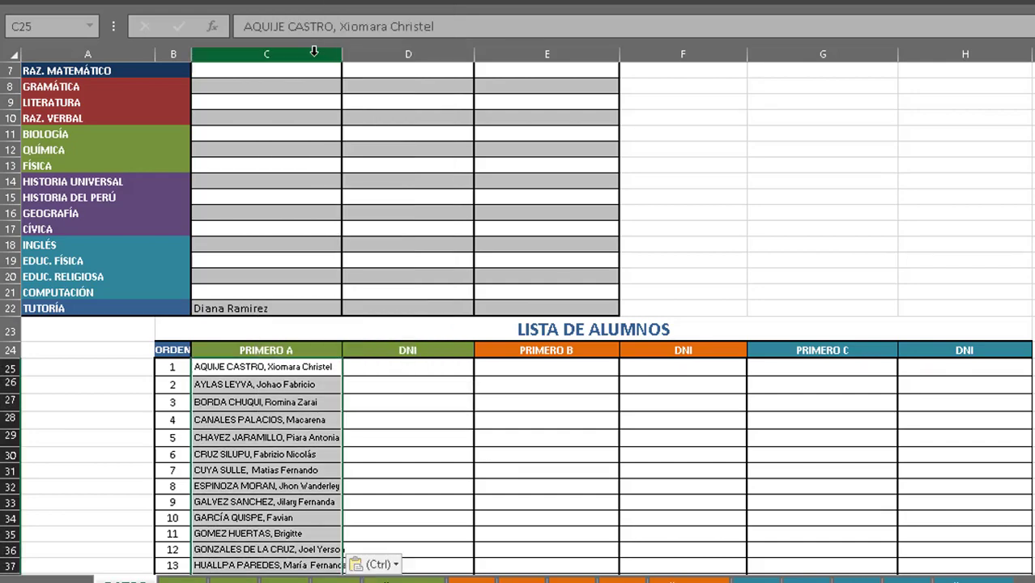
# - Load the PRIMERO A list into the grade registers with INGRESAR LISTA
pyautogui.scroll(-1, 269, 458)
pyautogui.scroll(-3, 269, 458)
pyautogui.scroll(-2, 267, 455)
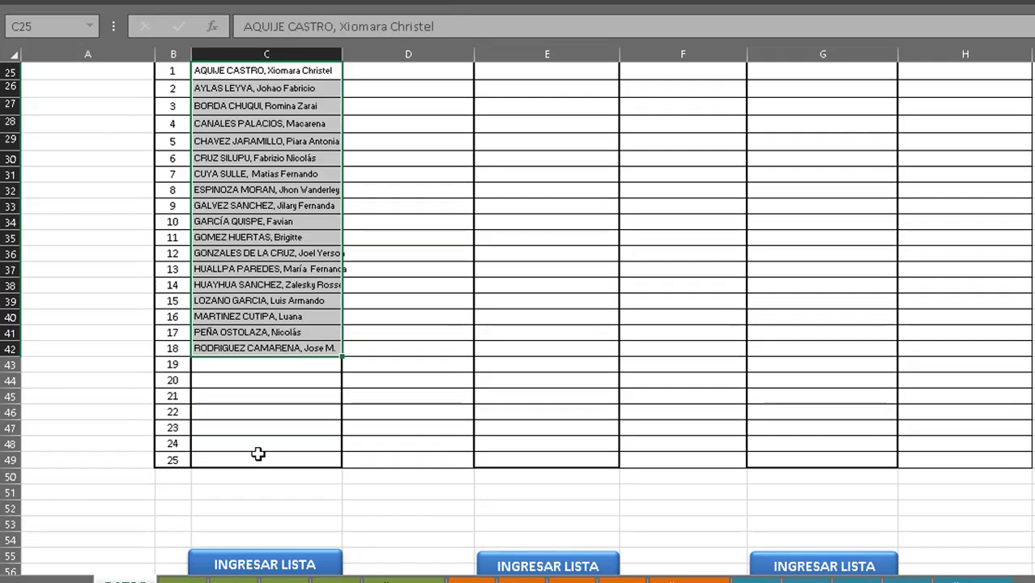
pyautogui.scroll(-1, 259, 454)
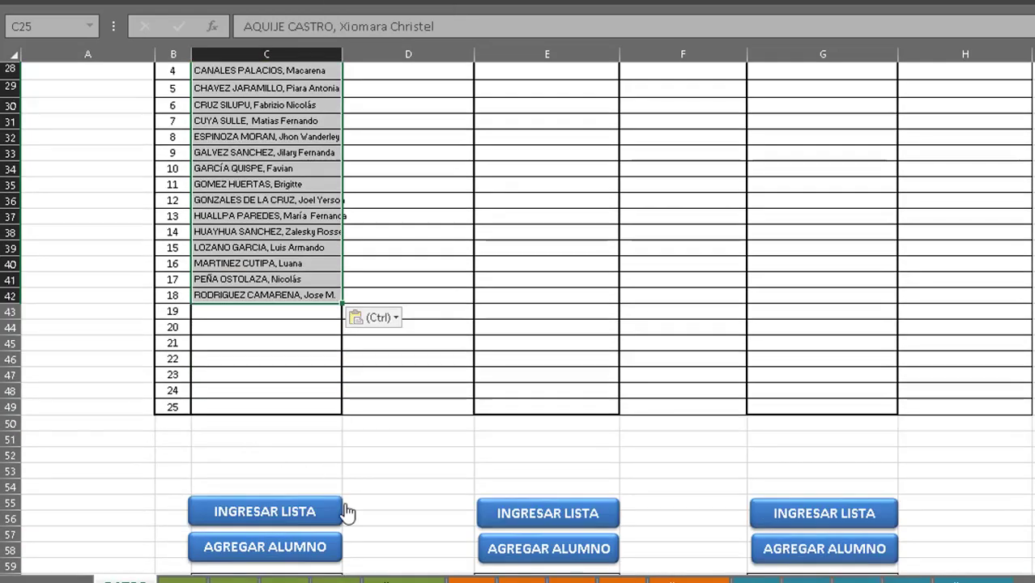
pyautogui.click(264, 513)
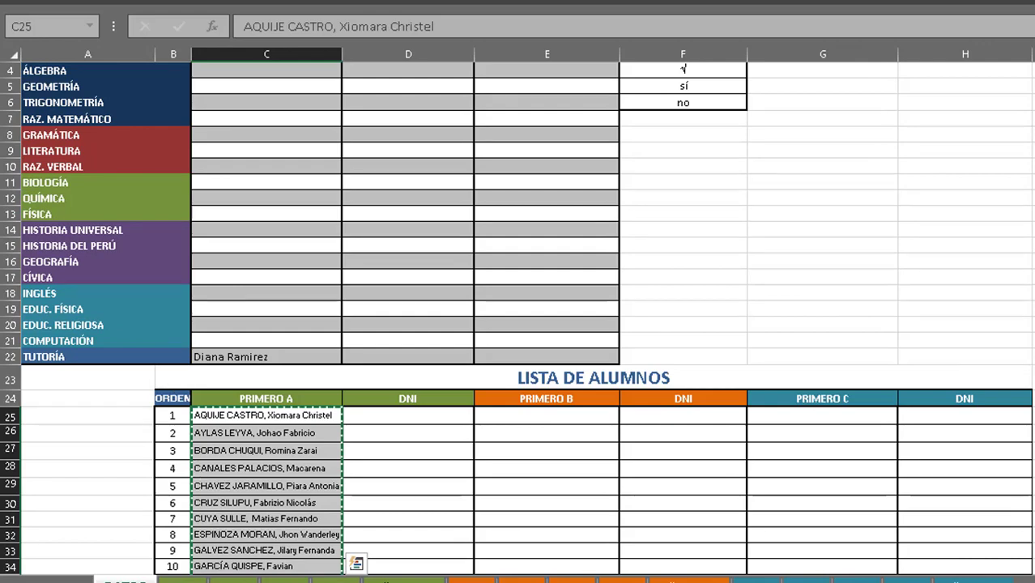
# - Copy the teacher's name from REGISTRO 2020 cell C7
pyautogui.click(267, 519)
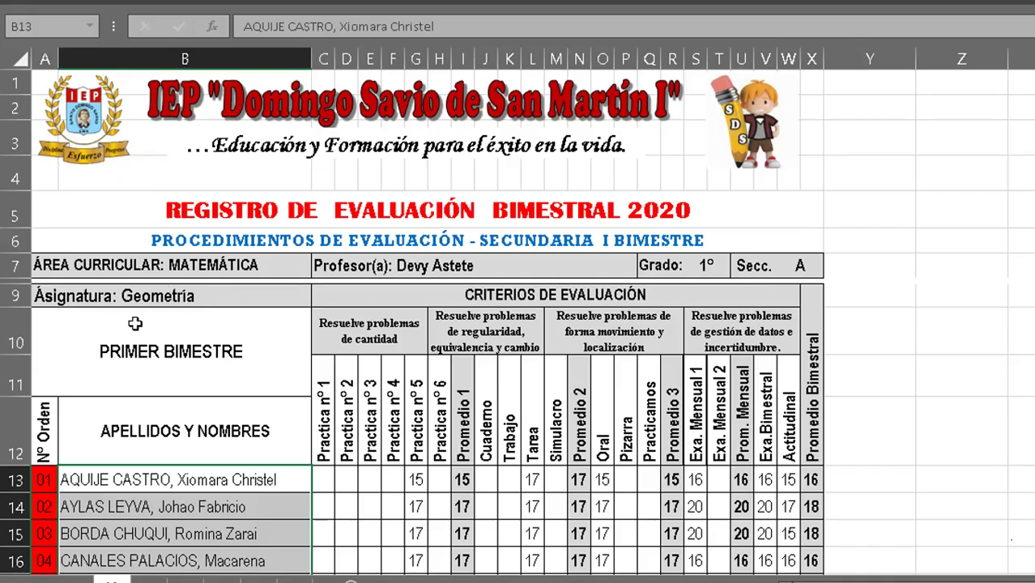
pyautogui.click(397, 268)
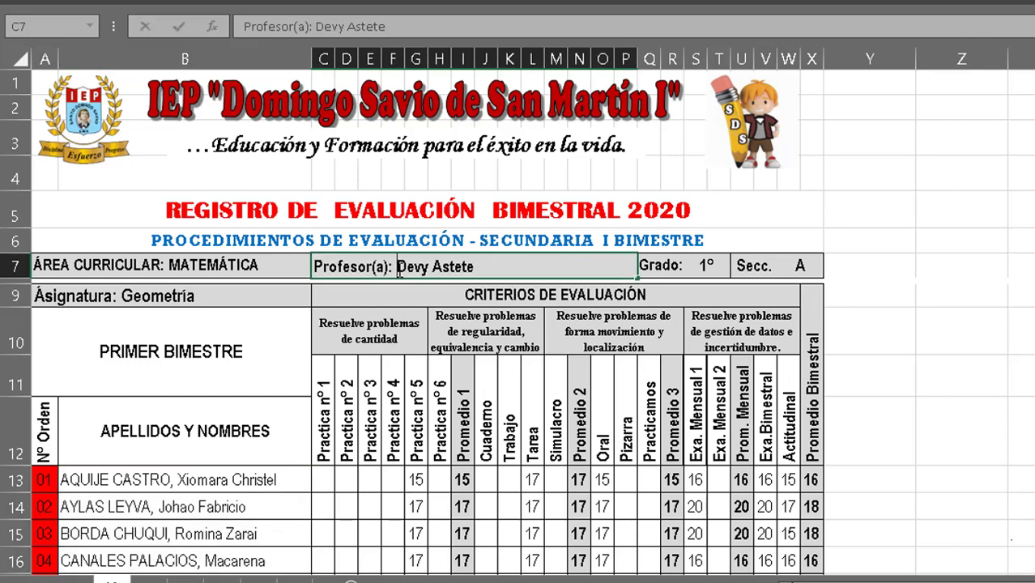
pyautogui.press('F2')
pyautogui.rightClick(450, 267)
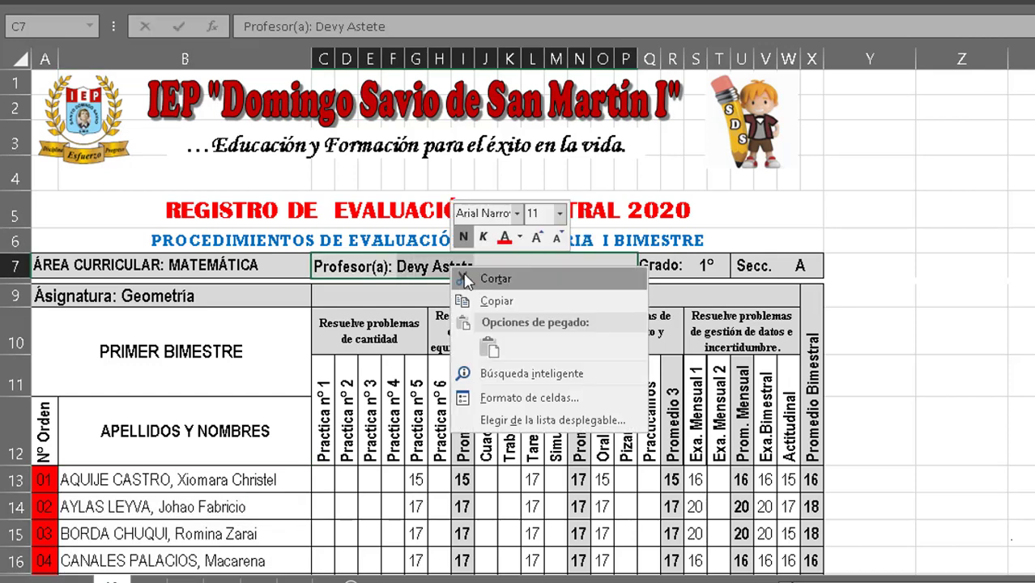
pyautogui.click(484, 298)
# - Paste the teacher's name into DATOS C5, the PRIMERO A Geometría slot, and move to the 1° A register
pyautogui.hotkey('ctrl', 'pageup')
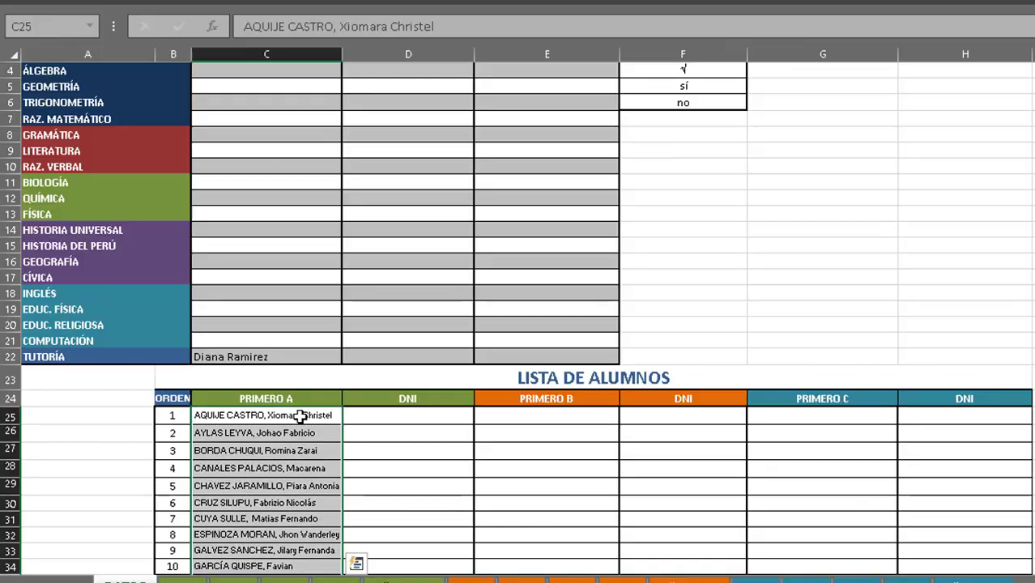
pyautogui.scroll(1, 299, 405)
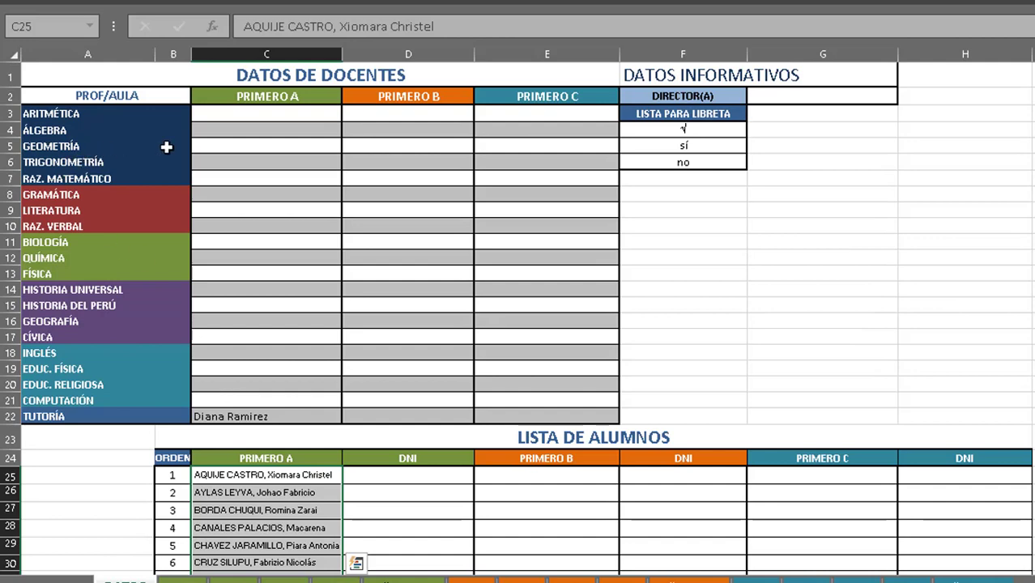
pyautogui.click(219, 149)
pyautogui.hotkey('ctrl', 'v')
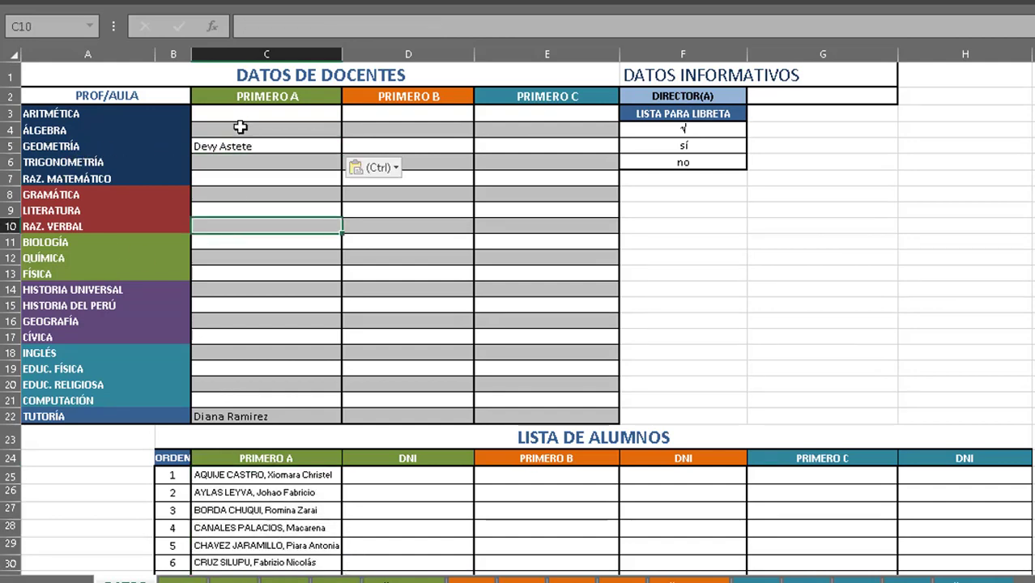
pyautogui.moveTo(241, 115)
pyautogui.mouseDown()
pyautogui.moveTo(330, 366)
pyautogui.moveTo(477, 411)
pyautogui.mouseUp()
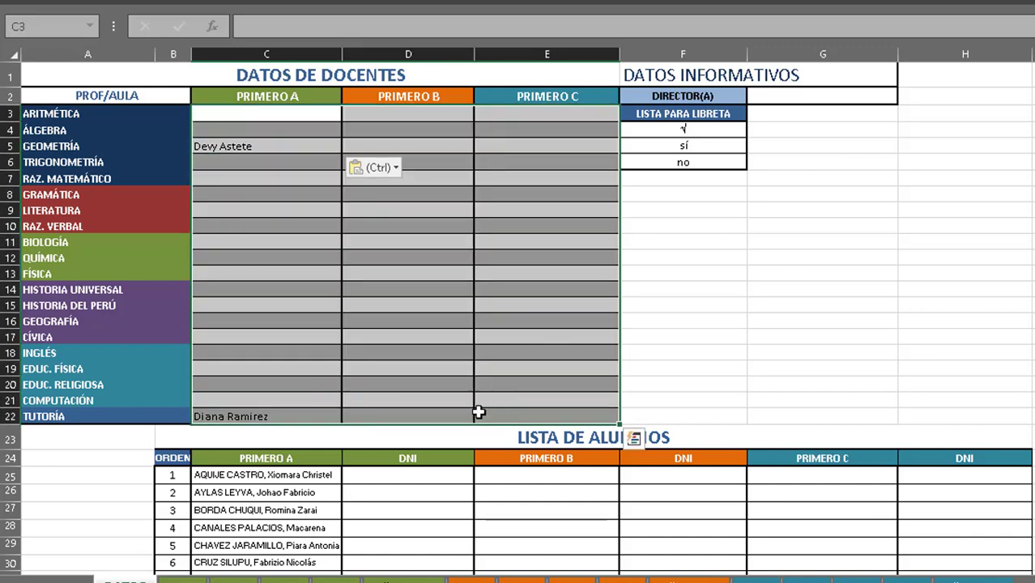
pyautogui.scroll(-2, 255, 498)
pyautogui.moveTo(267, 366); pyautogui.dragTo(267, 533)
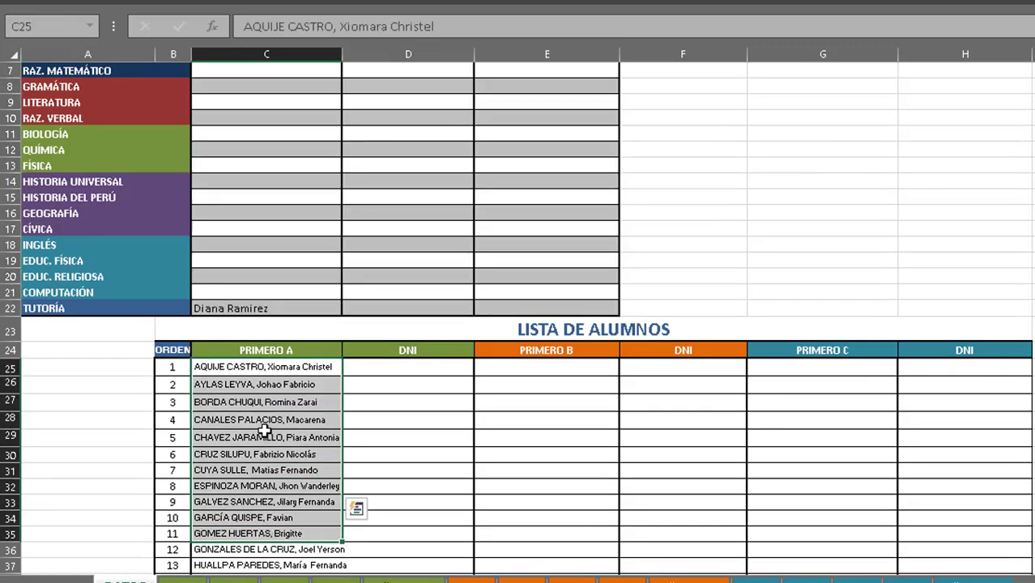
pyautogui.scroll(-2, 267, 486)
pyautogui.hotkey('ctrl', 'pagedown')
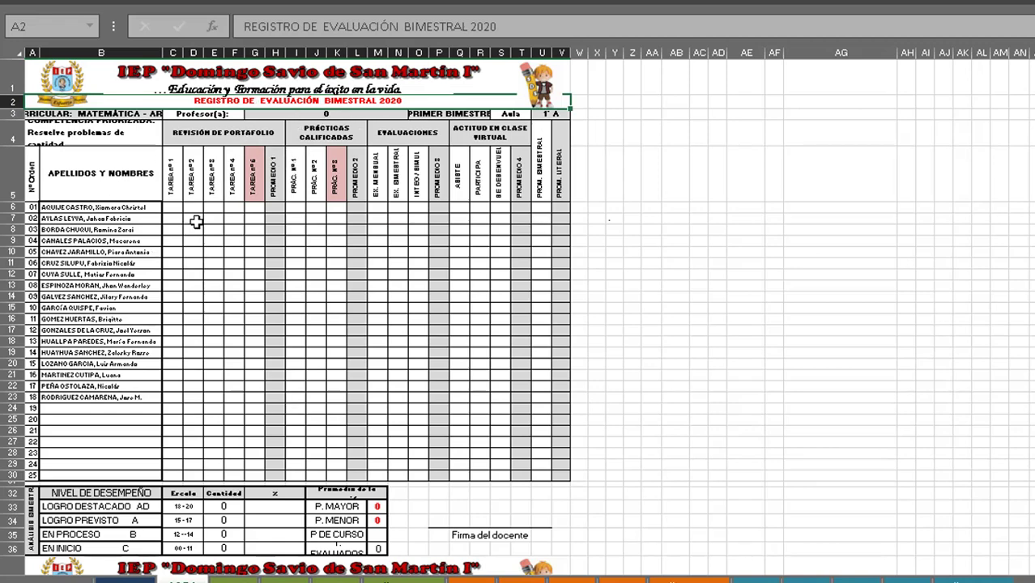
pyautogui.click(158, 241)
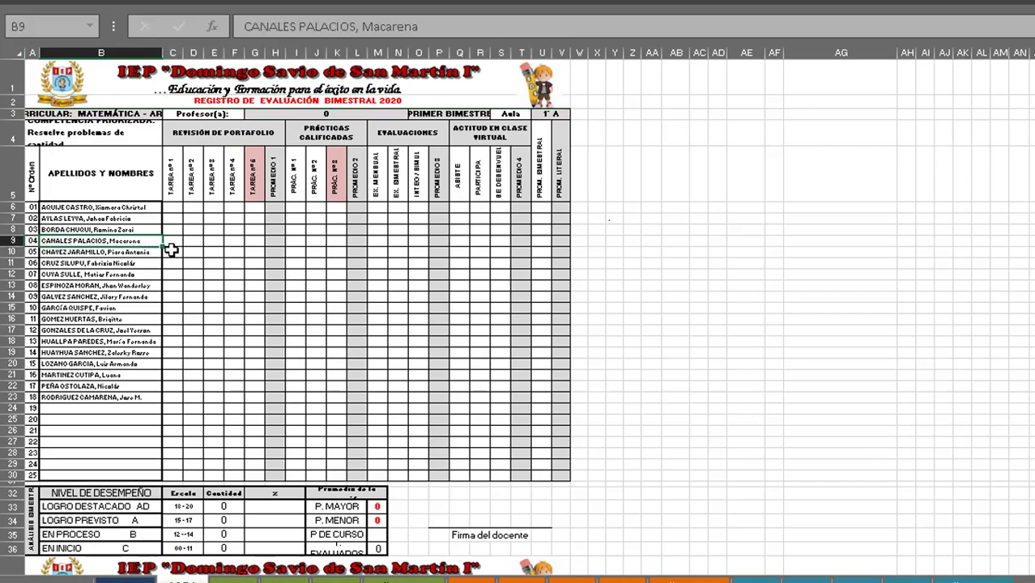
pyautogui.scroll(2, 172, 249)
pyautogui.scroll(1, 172, 250)
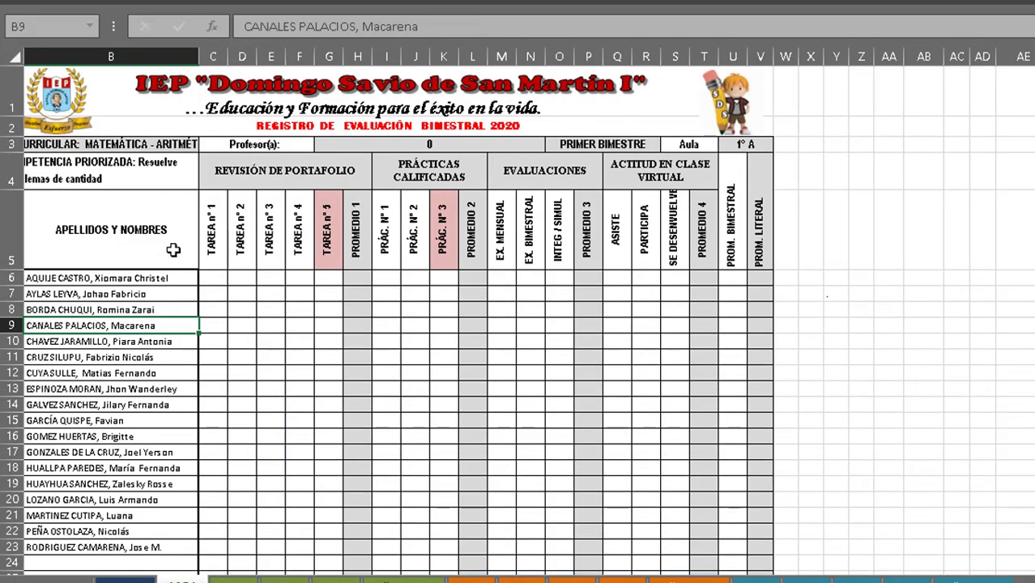
pyautogui.scroll(-2, 173, 249)
pyautogui.scroll(-4, 173, 251)
pyautogui.scroll(-3, 175, 253)
pyautogui.scroll(-3, 177, 258)
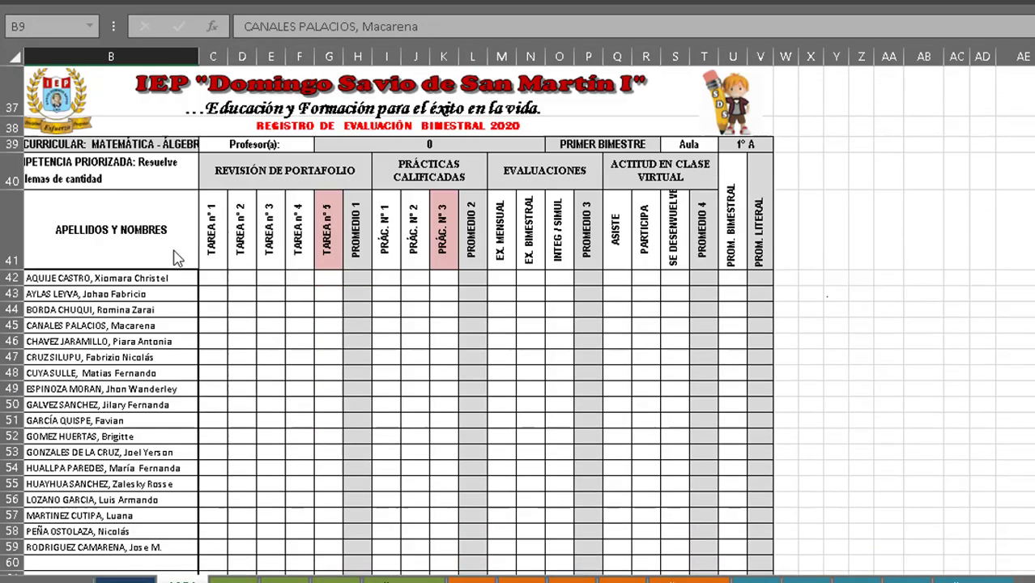
pyautogui.scroll(-5, 177, 257)
pyautogui.scroll(-3, 175, 256)
pyautogui.scroll(-3, 173, 255)
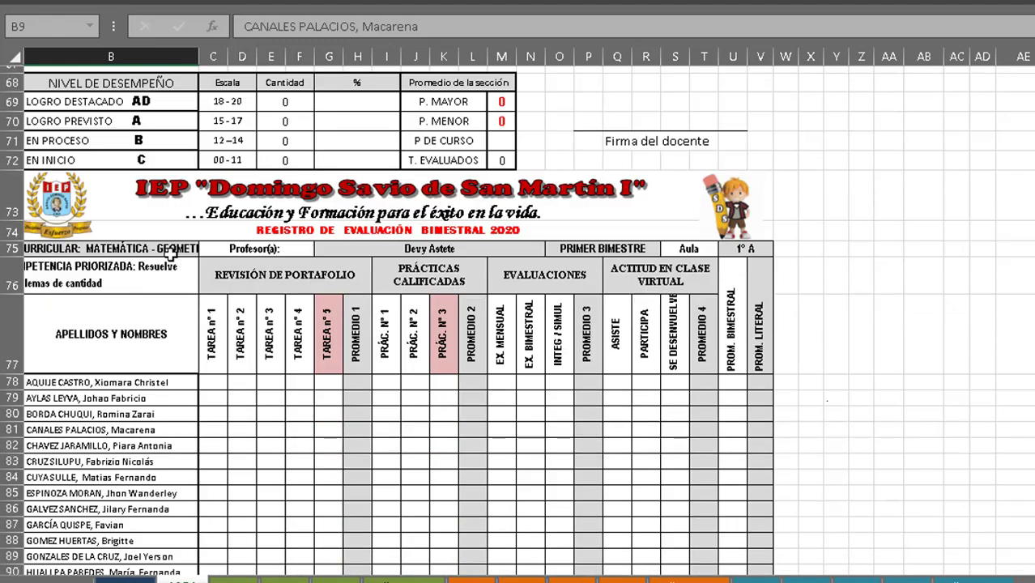
pyautogui.click(172, 254)
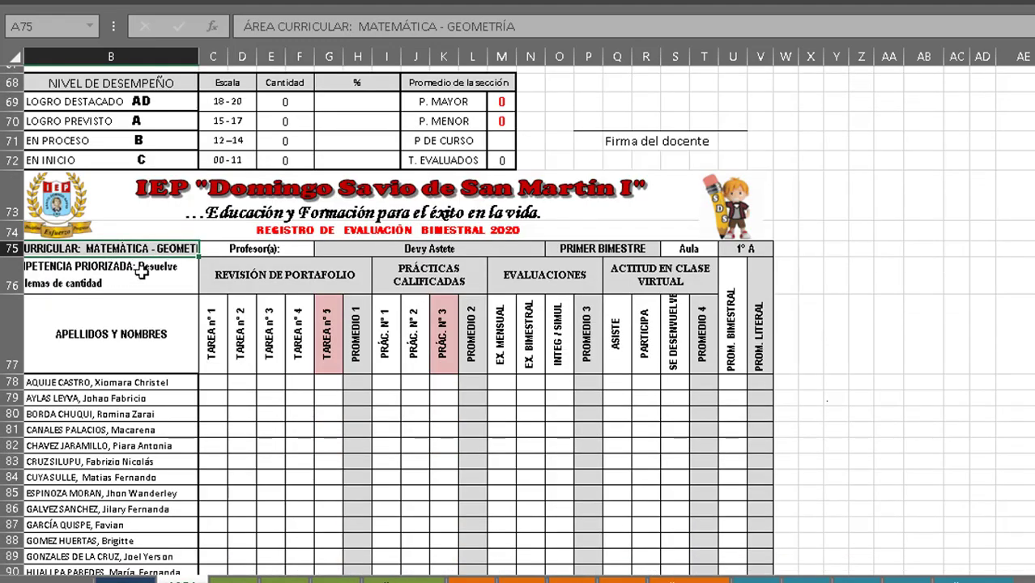
pyautogui.click(391, 252)
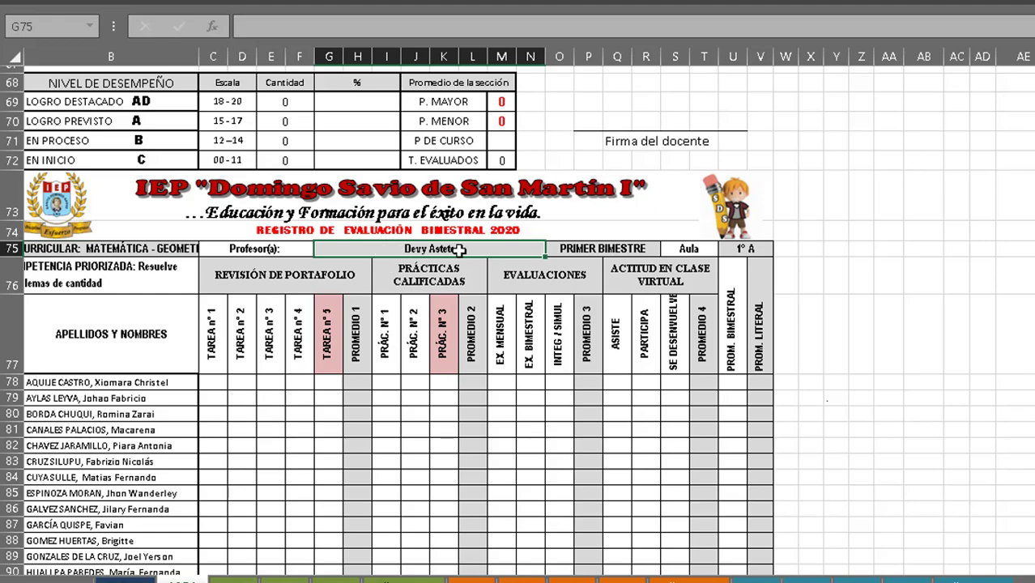
pyautogui.click(125, 580)
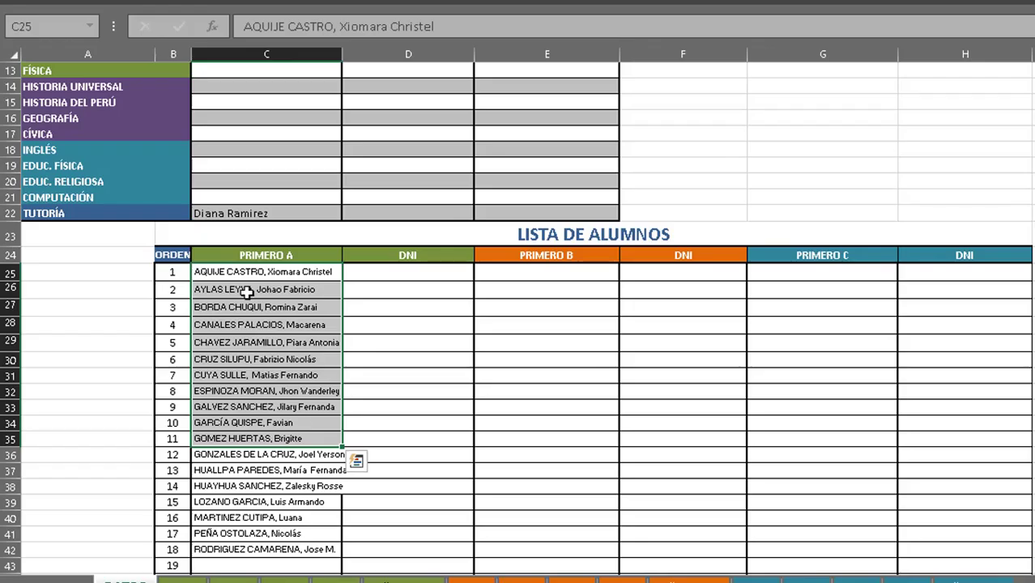
pyautogui.scroll(1, 212, 283)
pyautogui.scroll(2, 252, 115)
pyautogui.click(237, 88)
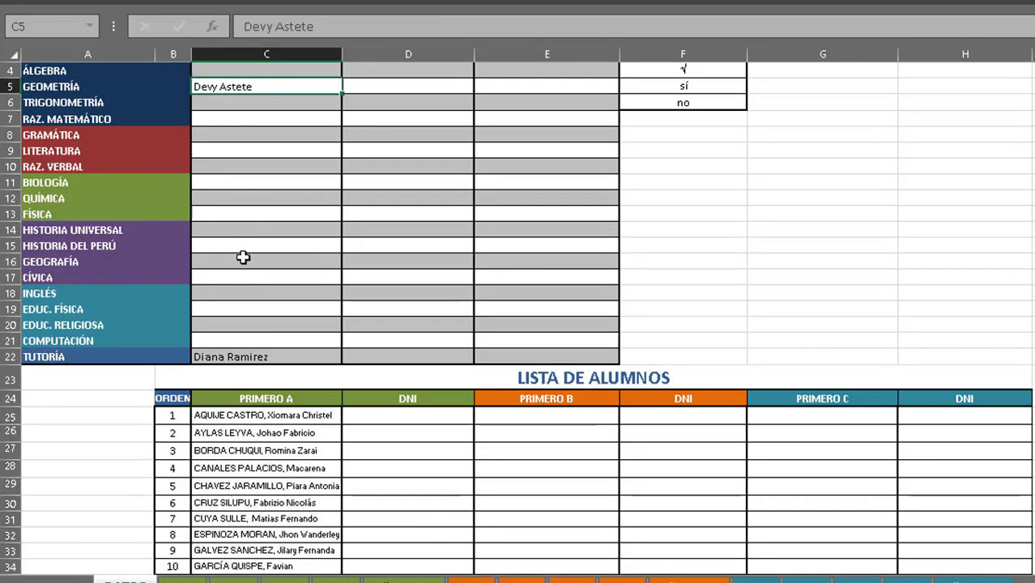
pyautogui.scroll(1, 242, 256)
pyautogui.hotkey('ctrl', 'pagedown')
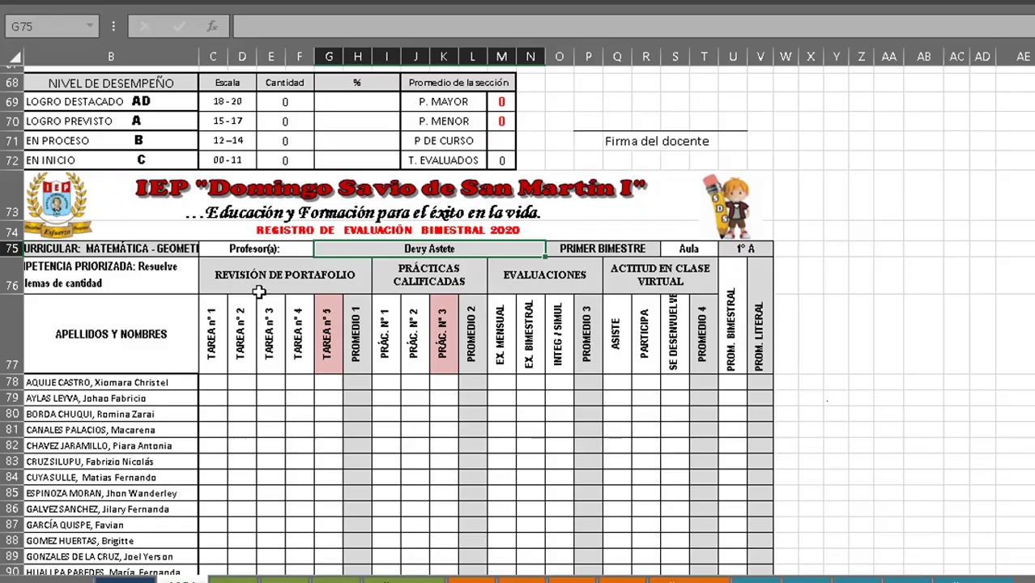
pyautogui.click(209, 382)
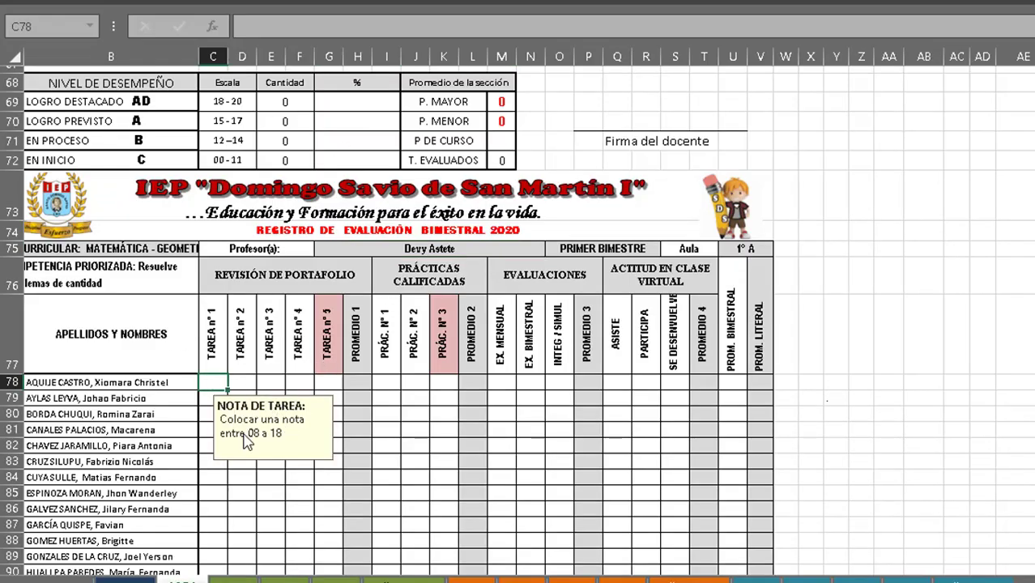
pyautogui.scroll(-2, 247, 444)
pyautogui.write('1')
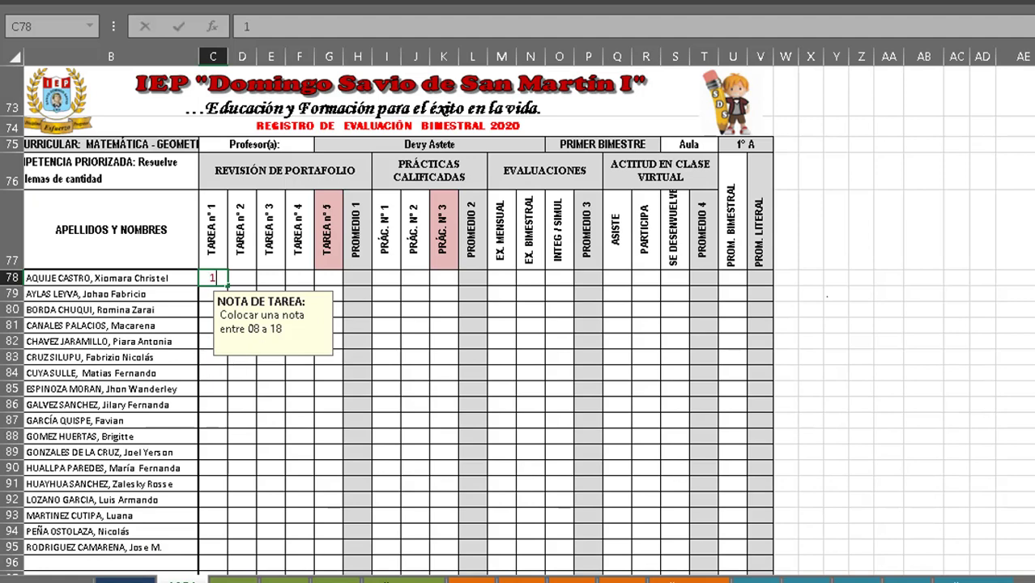
pyautogui.write('21')
pyautogui.press('Return')
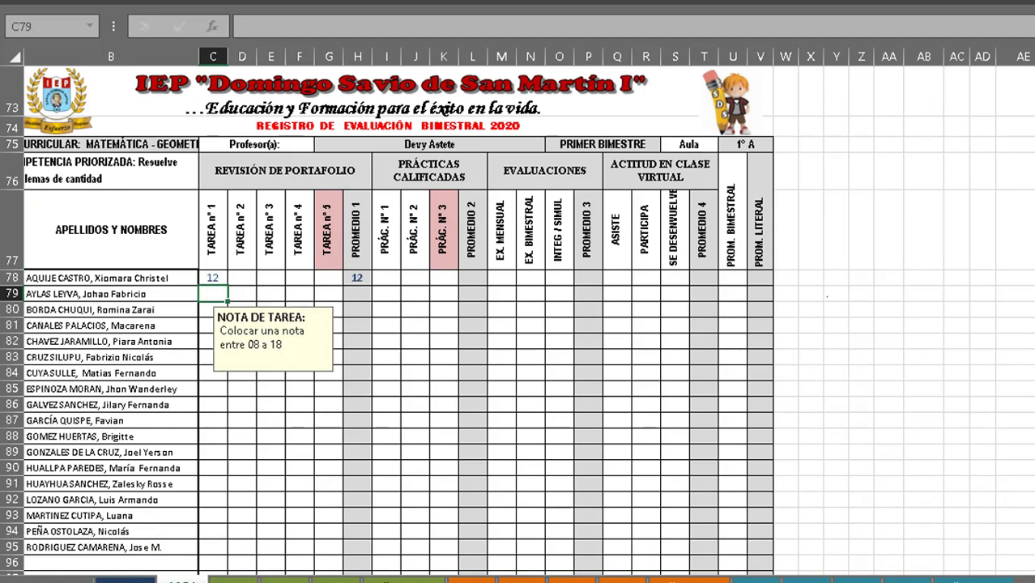
pyautogui.click(217, 278)
pyautogui.press('Delete')
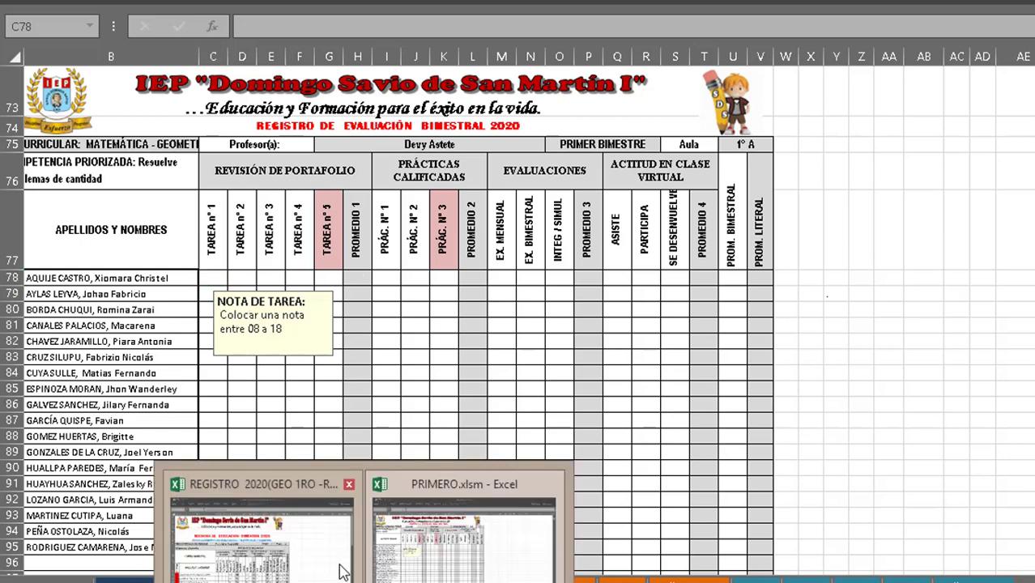
# - Paste the source Práctica n°5 grades (G13:G30) as values into PRÁC. N°1 from I78
pyautogui.click(462, 526)
pyautogui.scroll(-1, 454, 413)
pyautogui.scroll(-2, 441, 414)
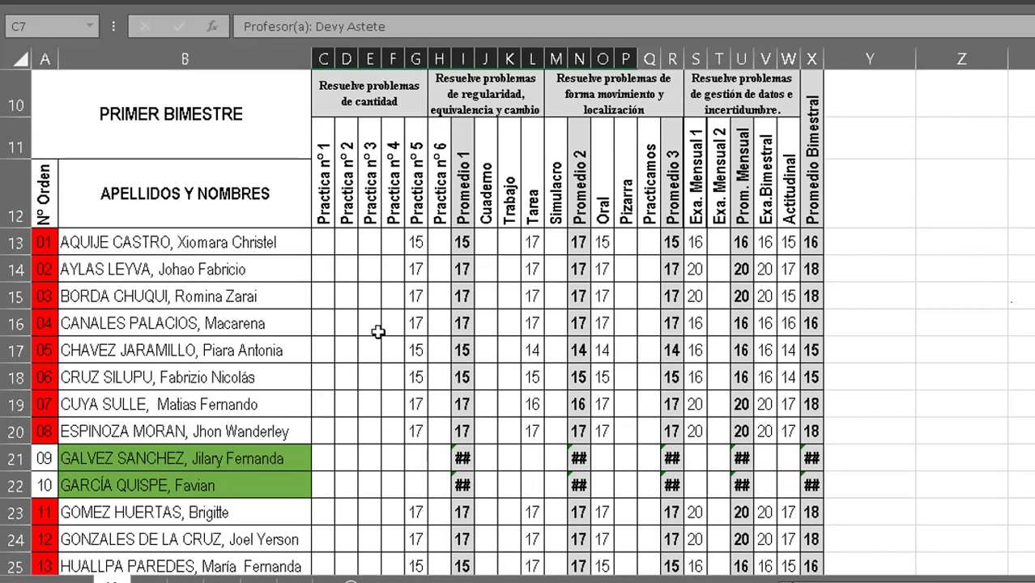
pyautogui.click(376, 328)
pyautogui.moveTo(413, 241); pyautogui.dragTo(416, 543)
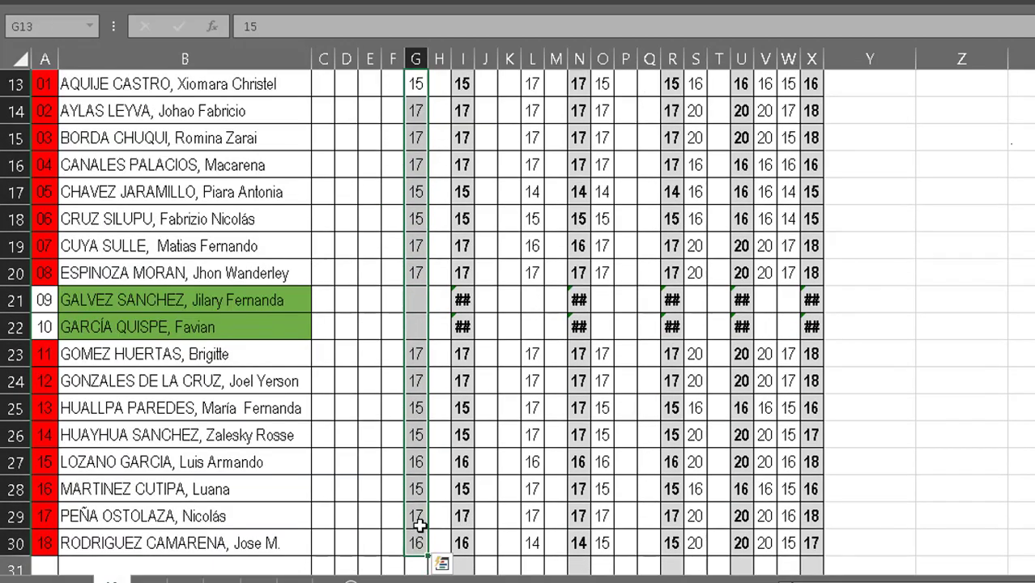
pyautogui.hotkey('ctrl', 'c')
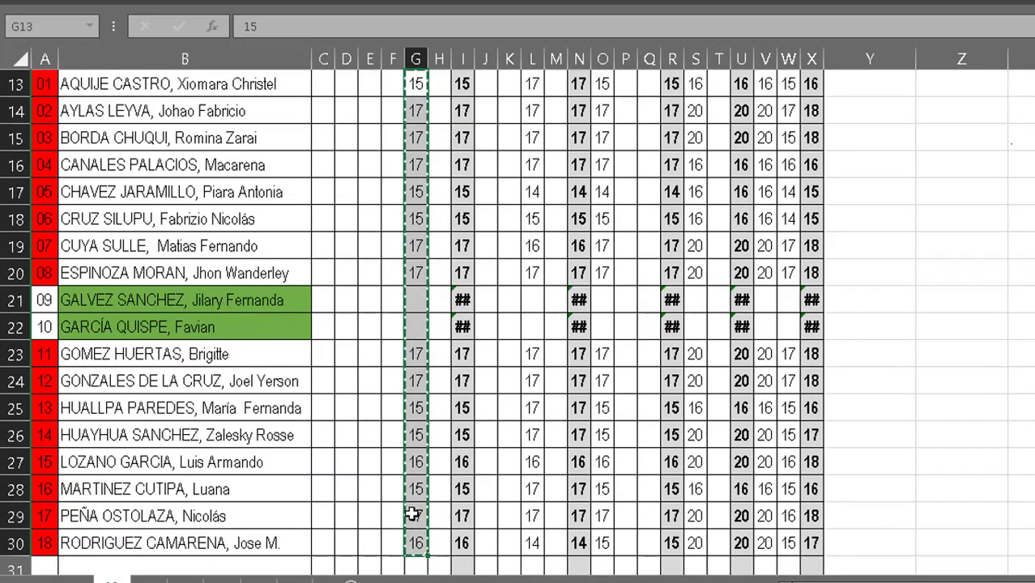
pyautogui.hotkey('ctrl', 'pagedown')
pyautogui.click(385, 279)
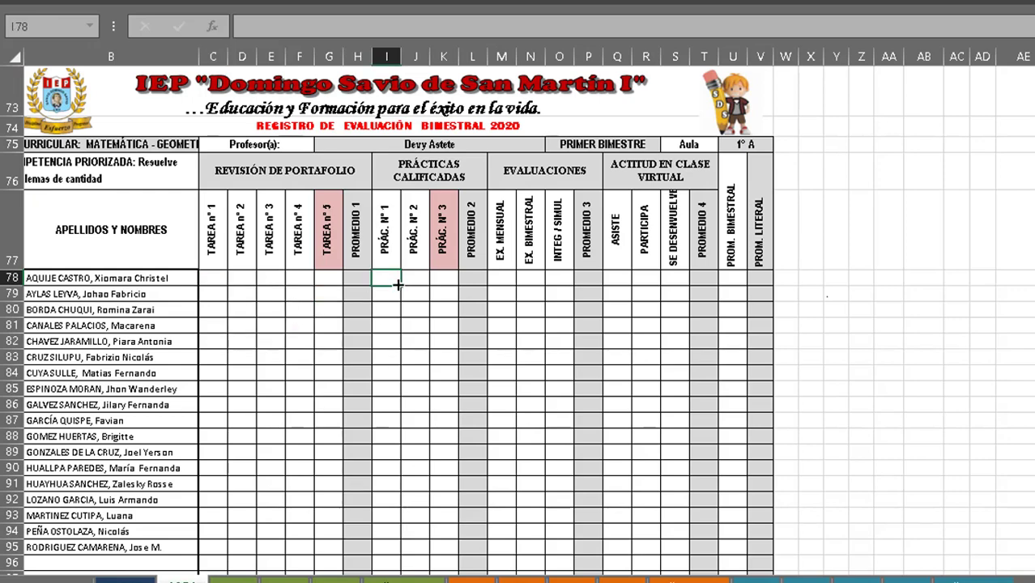
pyautogui.rightClick(385, 280)
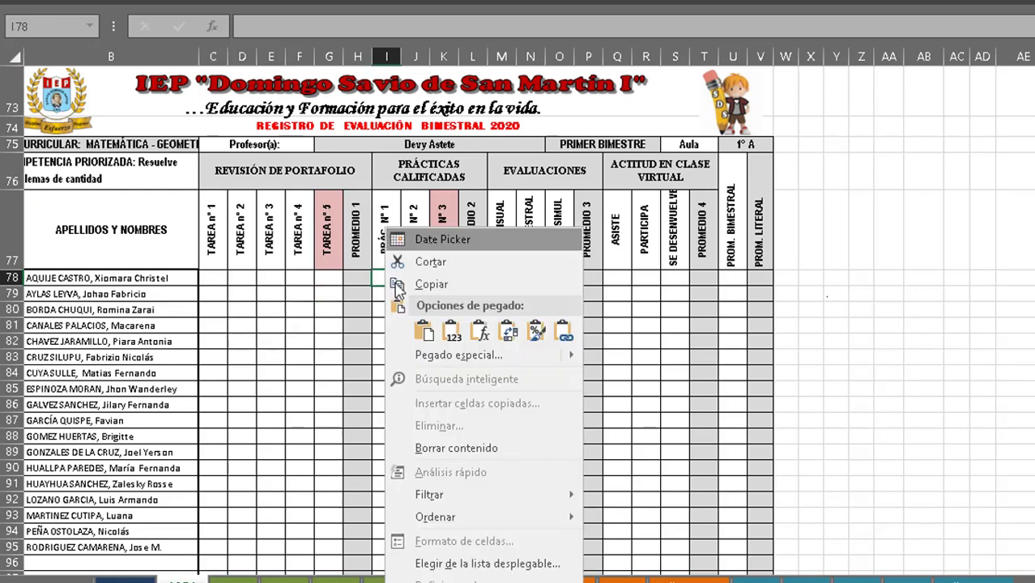
pyautogui.click(451, 331)
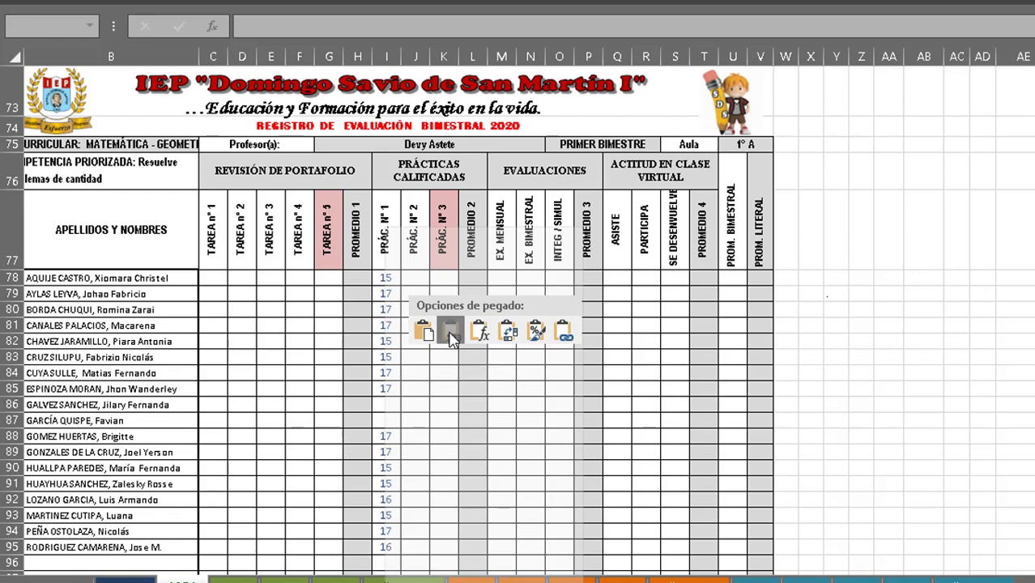
# - Paste the source Tarea grades (L13:L30) as values into TAREA n°1 from C78
pyautogui.hotkey('alt', 'Tab')
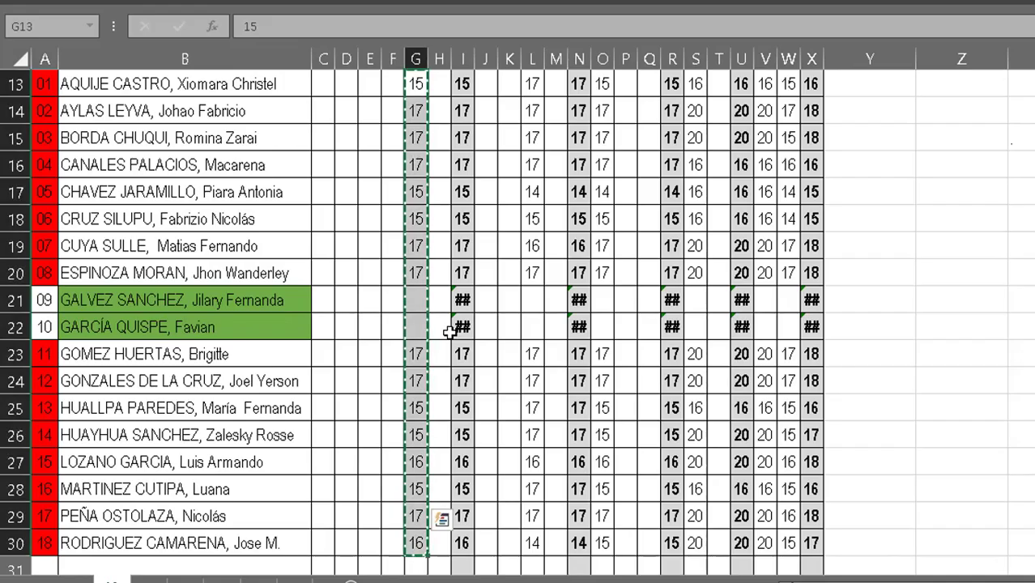
pyautogui.scroll(1, 450, 332)
pyautogui.scroll(2, 516, 382)
pyautogui.moveTo(534, 390); pyautogui.dragTo(532, 540)
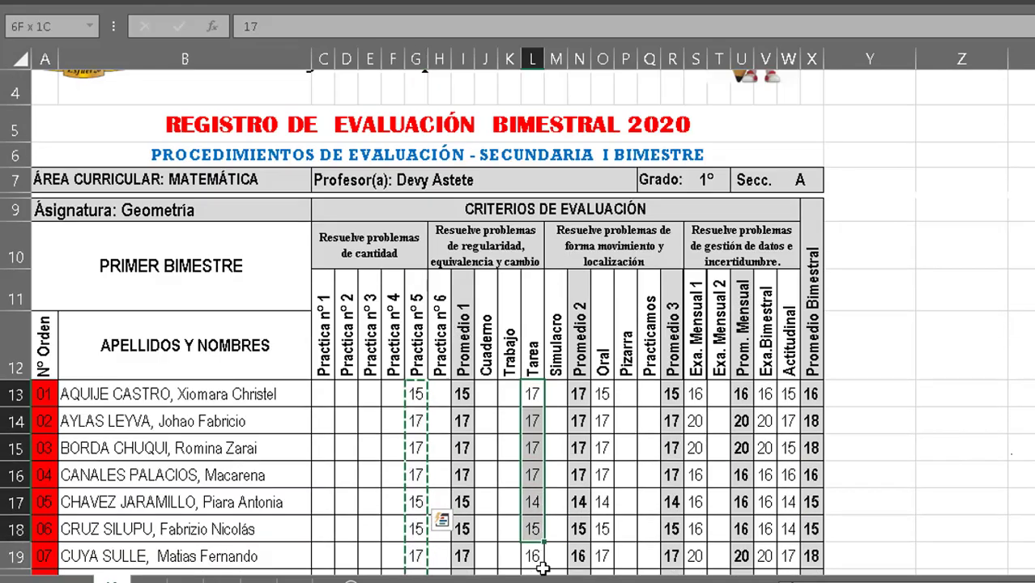
pyautogui.hotkey('ctrl', 'v')
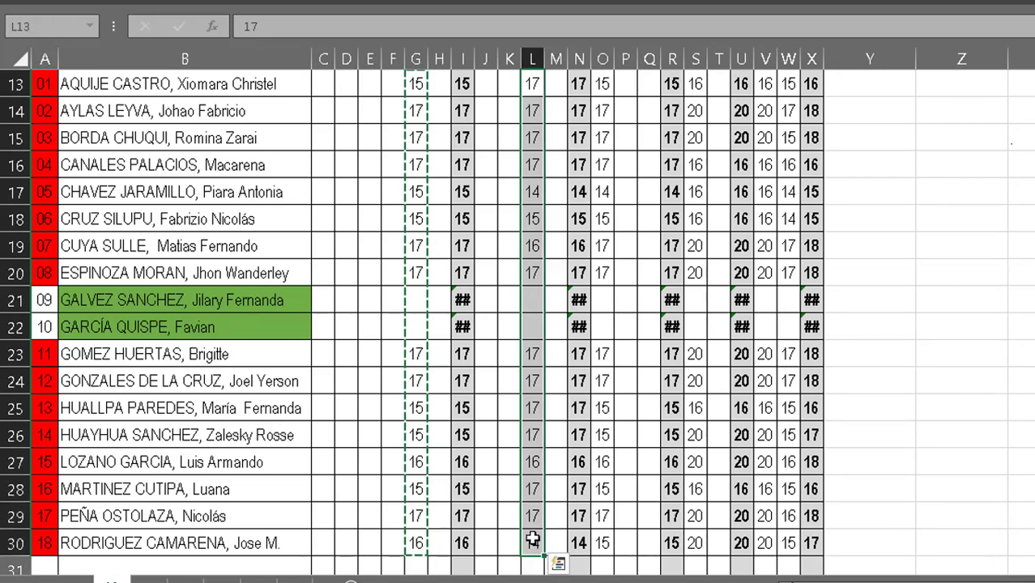
pyautogui.hotkey('alt', 'Tab')
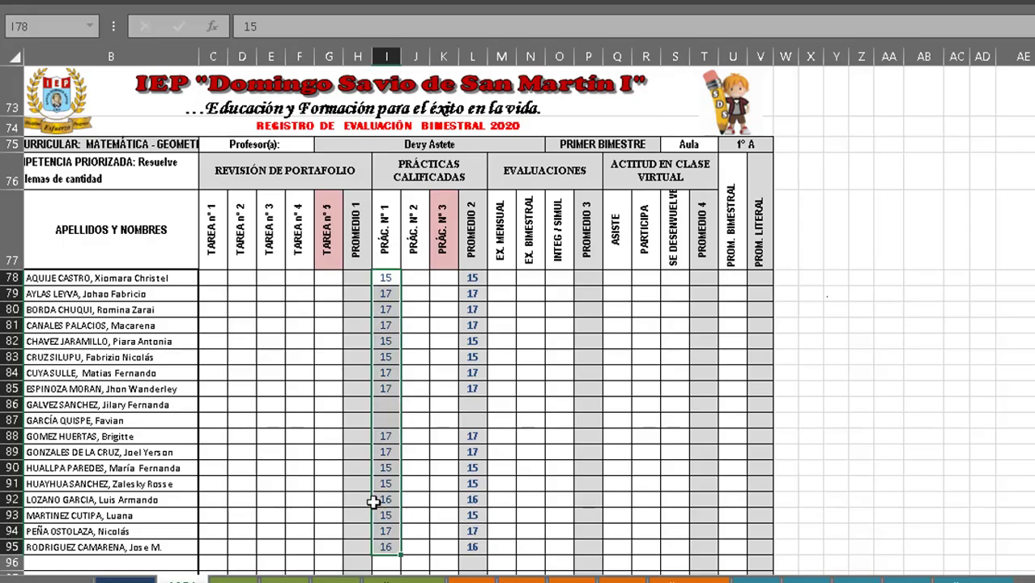
pyautogui.click(213, 278)
pyautogui.rightClick(216, 278)
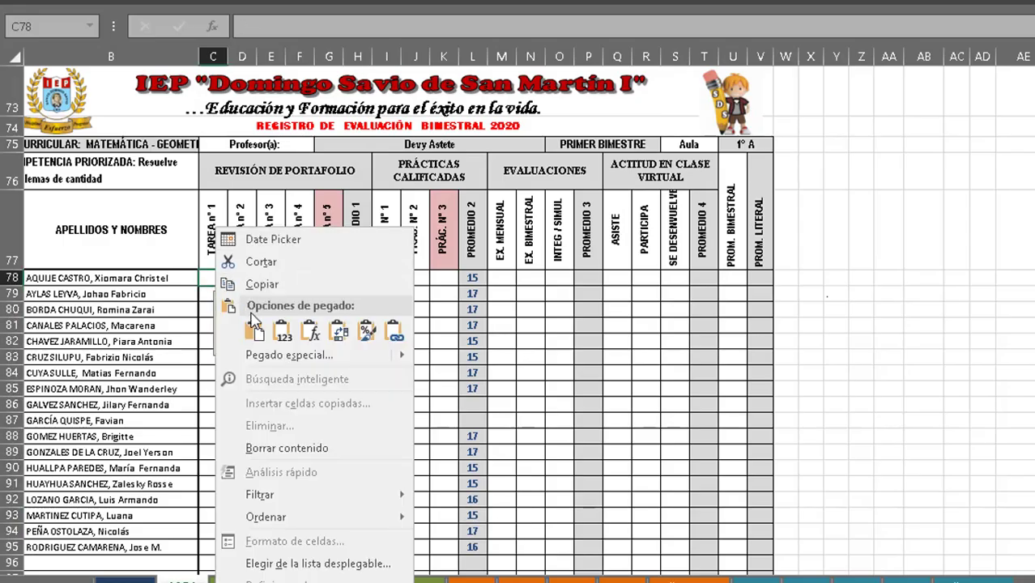
pyautogui.click(282, 332)
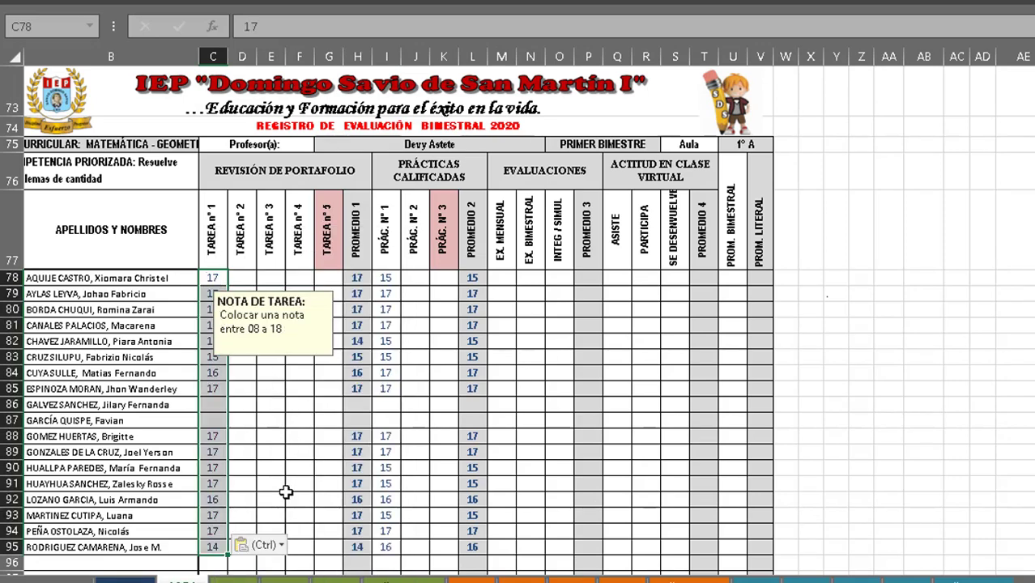
# - Copy the Oral grades from the source workbook's O13:O30
pyautogui.hotkey('alt', 'Tab')
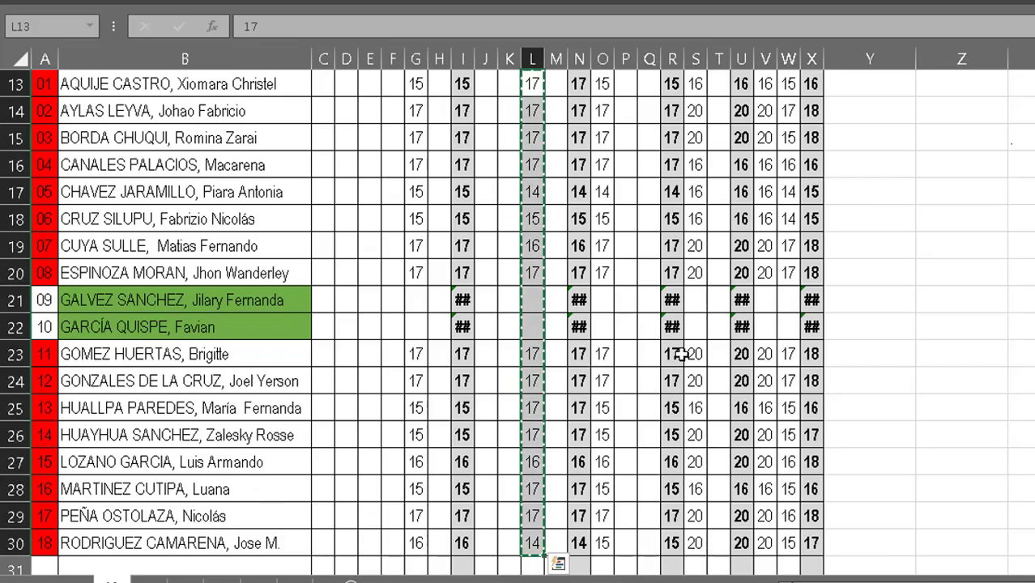
pyautogui.scroll(3, 680, 354)
pyautogui.moveTo(603, 394); pyautogui.dragTo(603, 548)
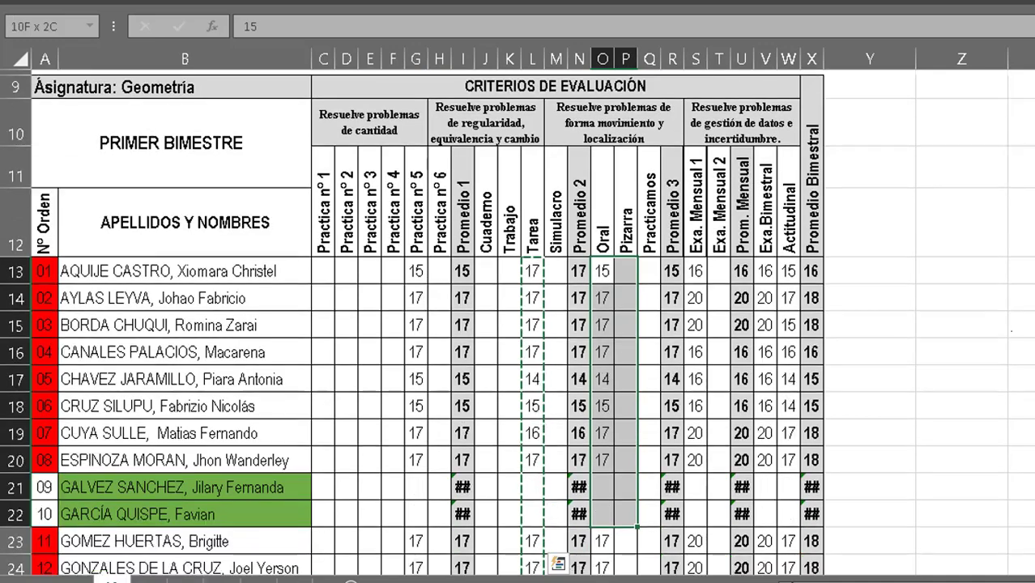
pyautogui.hotkey('ctrl', 'v')
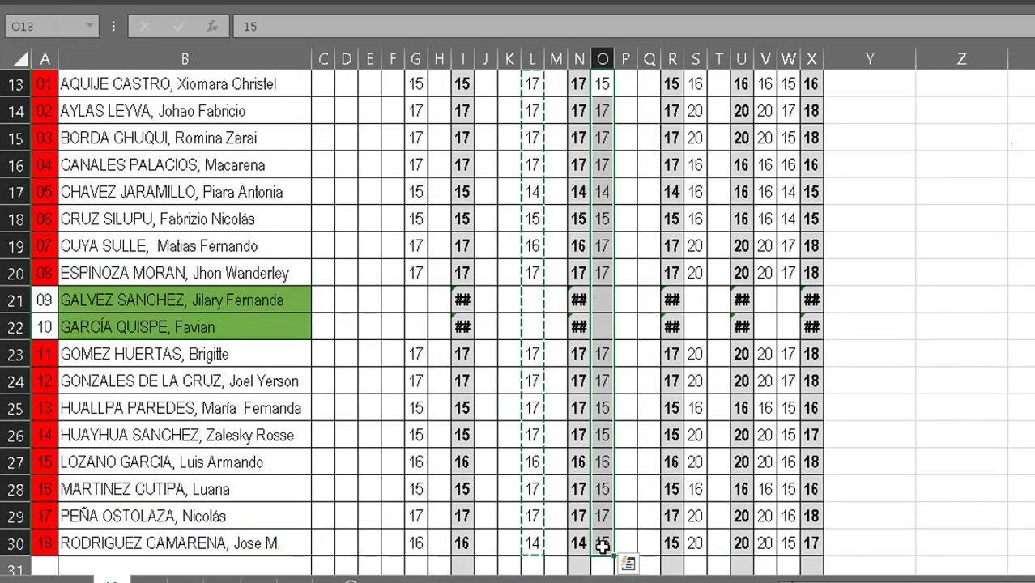
pyautogui.hotkey('ctrl', 'c')
pyautogui.hotkey('ctrl', 'pagedown')
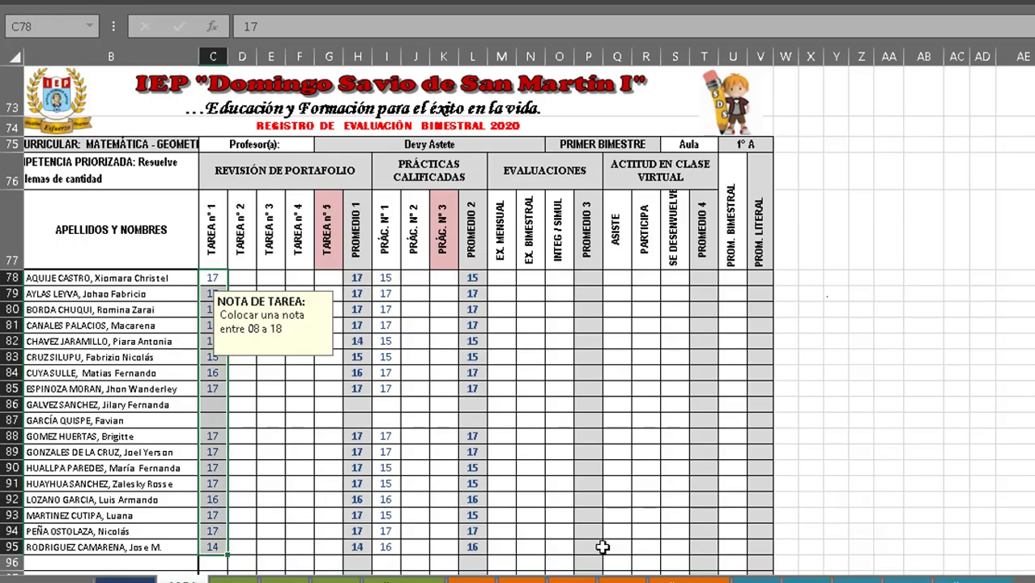
# - Paste the Oral grades as values into PARTICIPA starting at R78
pyautogui.click(650, 275)
pyautogui.rightClick(650, 275)
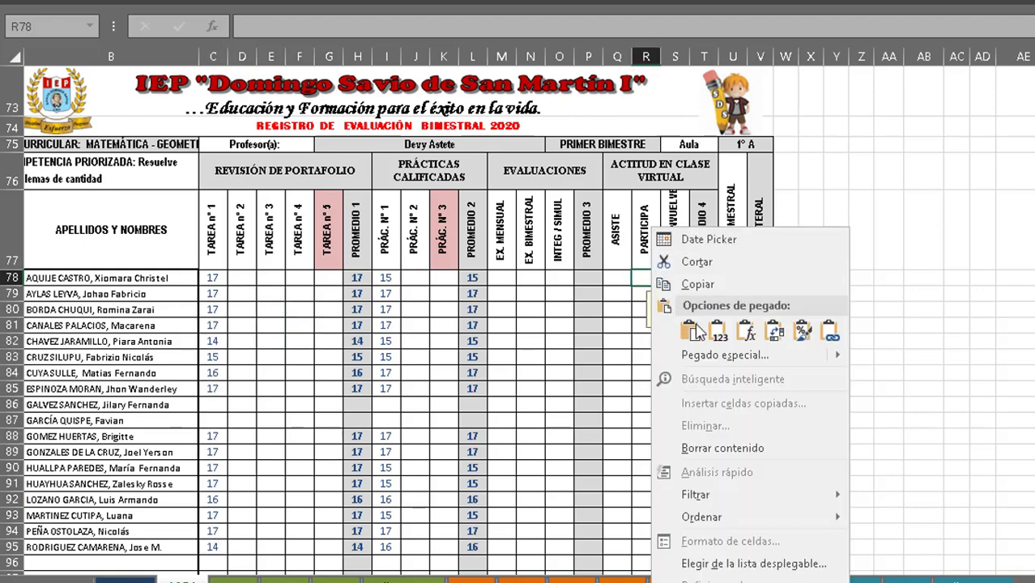
pyautogui.click(687, 268)
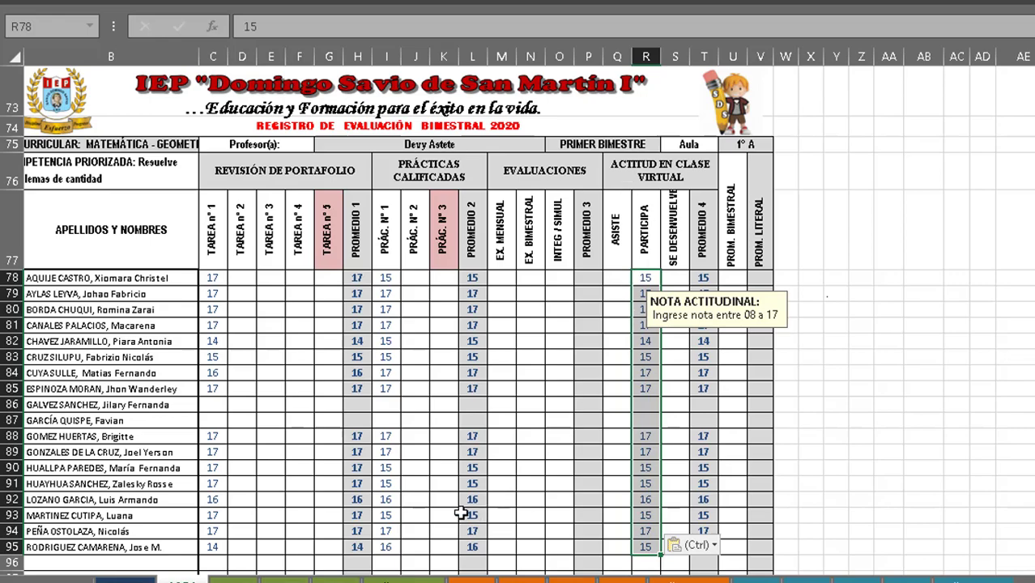
# - Paste the source Exa. Mensual 1 grades (column S) as values into EX. MENSUAL at M78
pyautogui.hotkey('ctrl', 'pageup')
pyautogui.scroll(3, 671, 361)
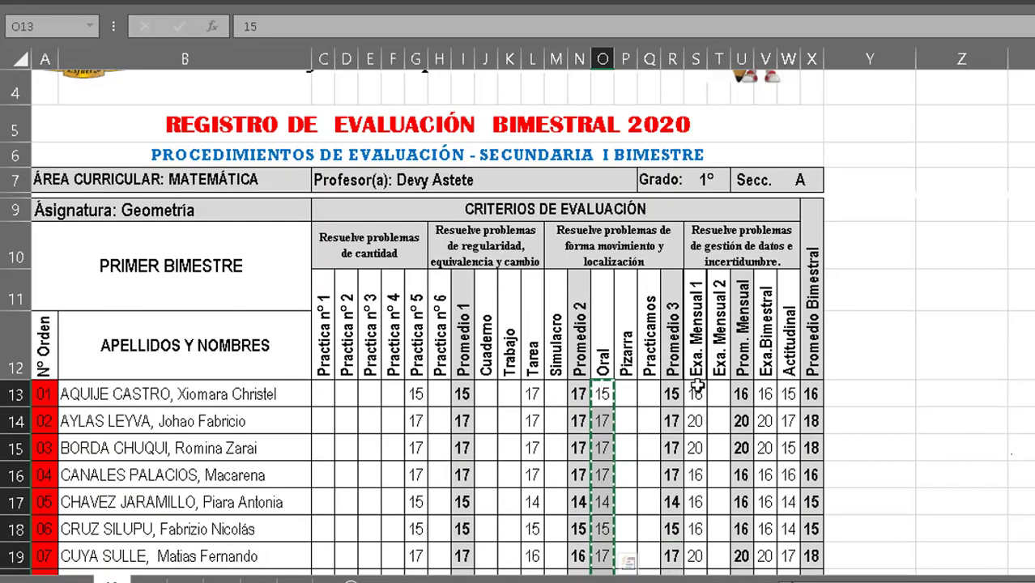
pyautogui.moveTo(694, 392); pyautogui.dragTo(694, 544)
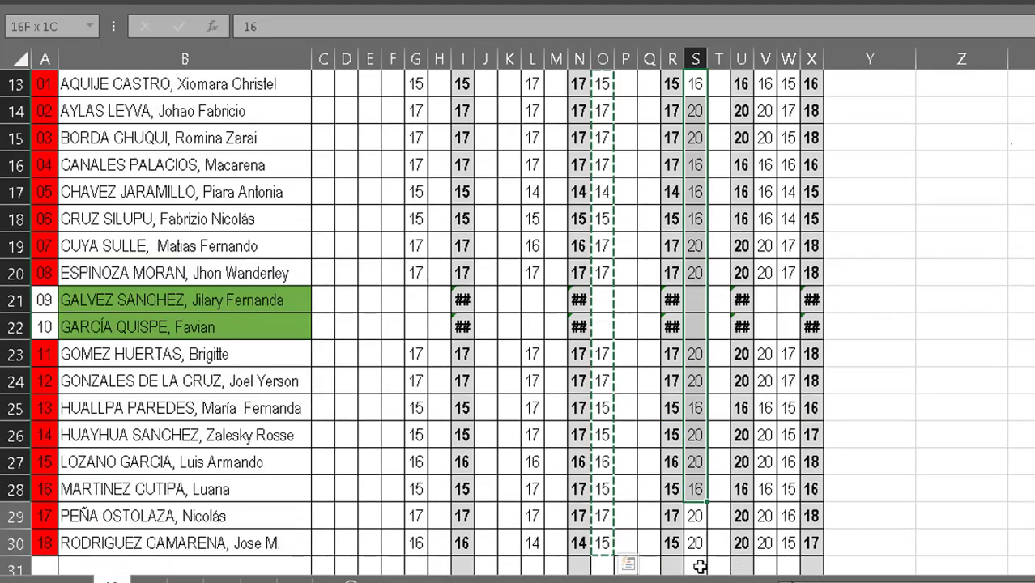
pyautogui.hotkey('ctrl', 'c')
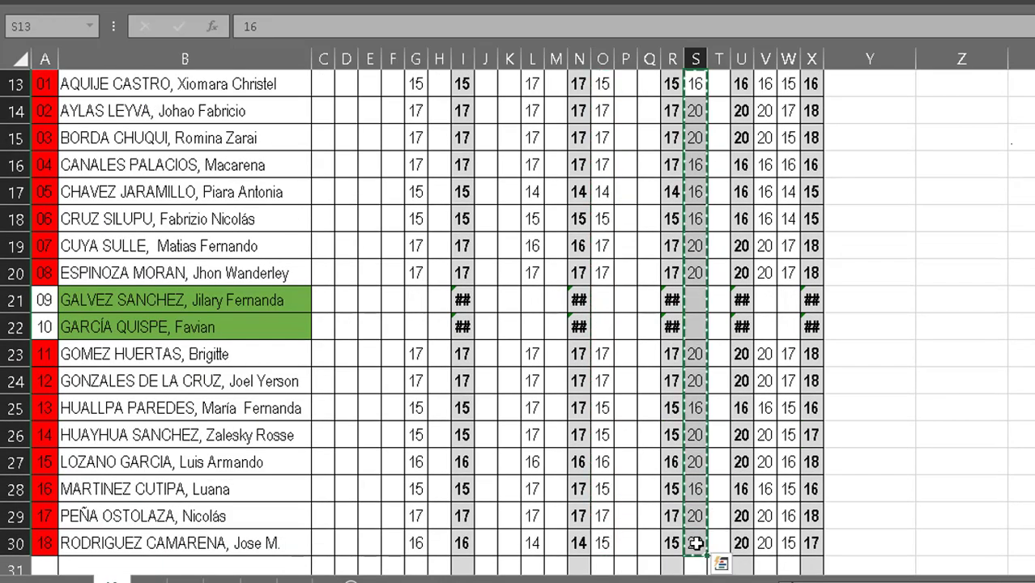
pyautogui.hotkey('alt', 'Tab')
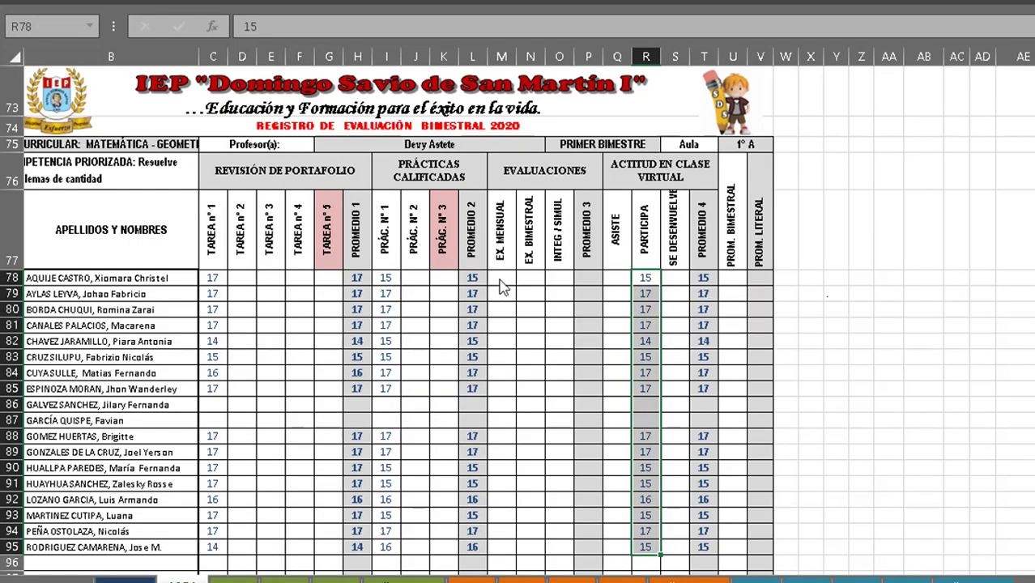
pyautogui.rightClick(501, 283)
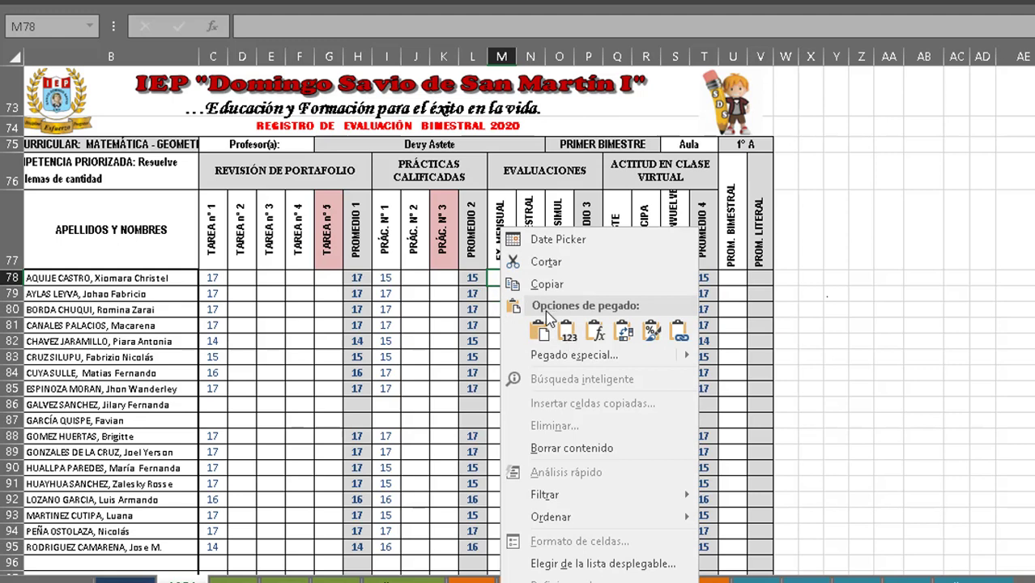
pyautogui.click(567, 330)
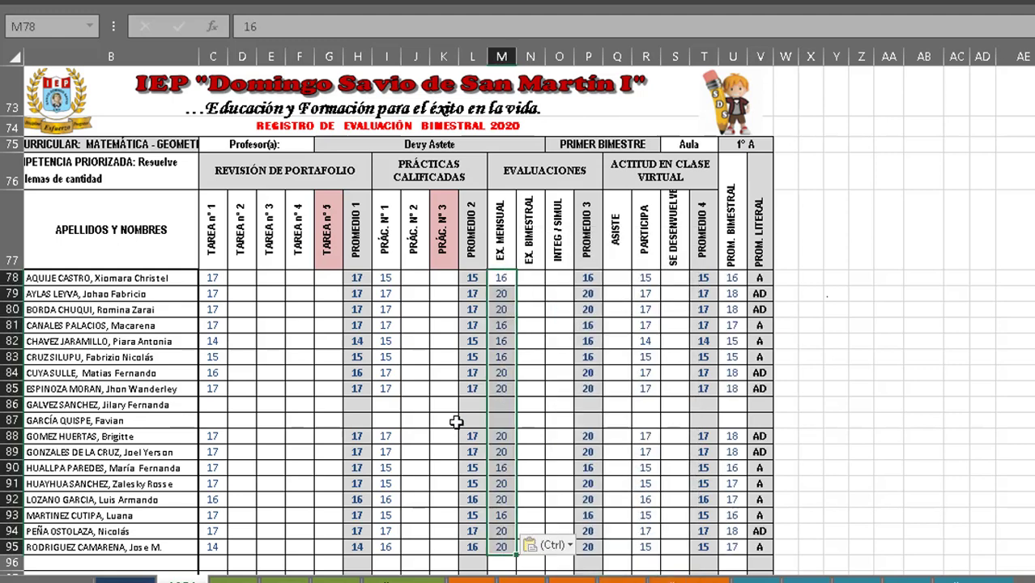
# - Paste the source Exa. Bimestral grades (column V) as values into EX. BIMESTRAL at N78
pyautogui.hotkey('alt', 'Tab')
pyautogui.scroll(3, 813, 233)
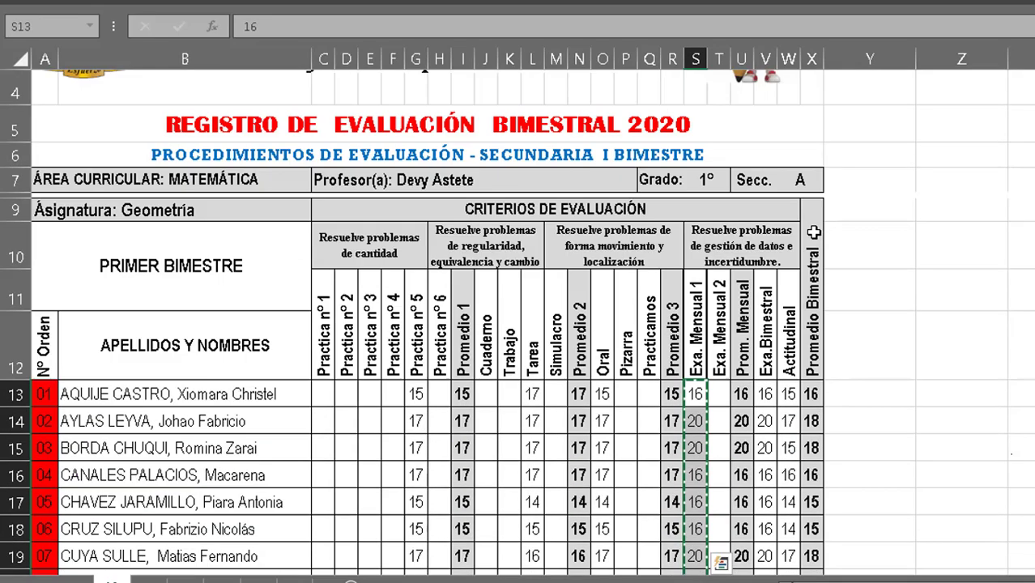
pyautogui.moveTo(764, 394)
pyautogui.mouseDown()
pyautogui.moveTo(760, 575)
pyautogui.moveTo(761, 547)
pyautogui.mouseUp()
pyautogui.hotkey('ctrl', 'c')
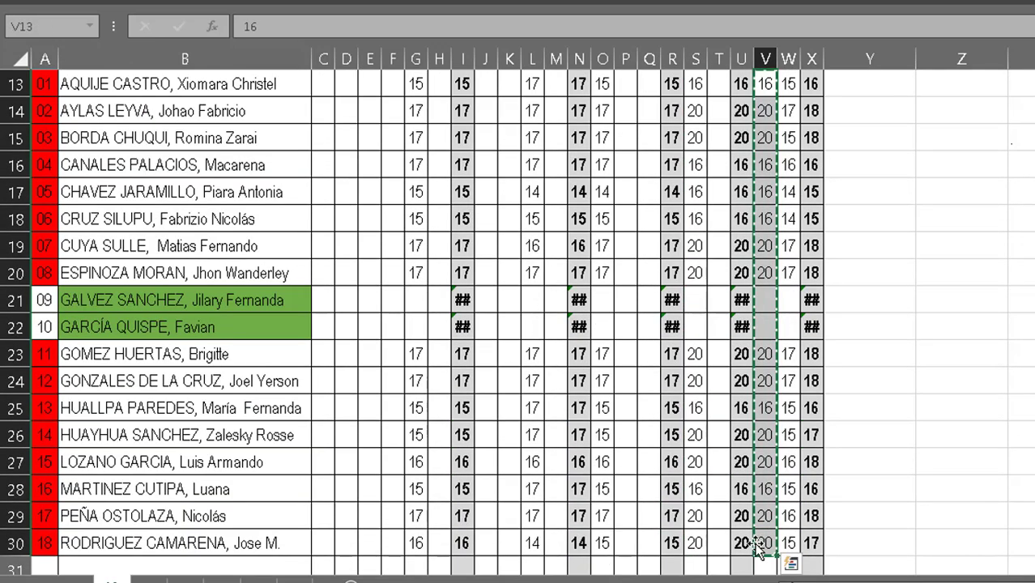
pyautogui.hotkey('alt', 'Tab')
pyautogui.rightClick(529, 276)
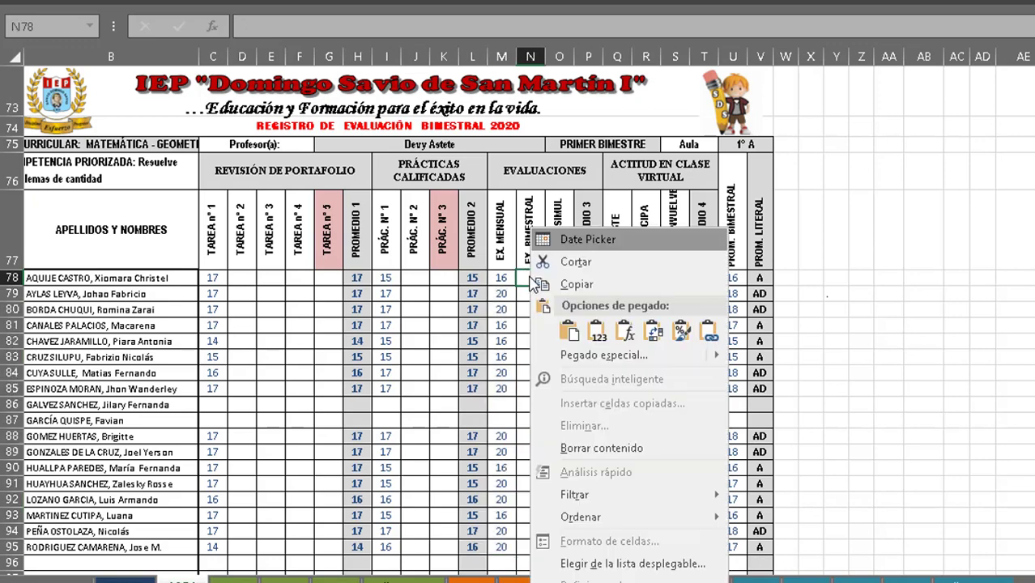
pyautogui.click(595, 328)
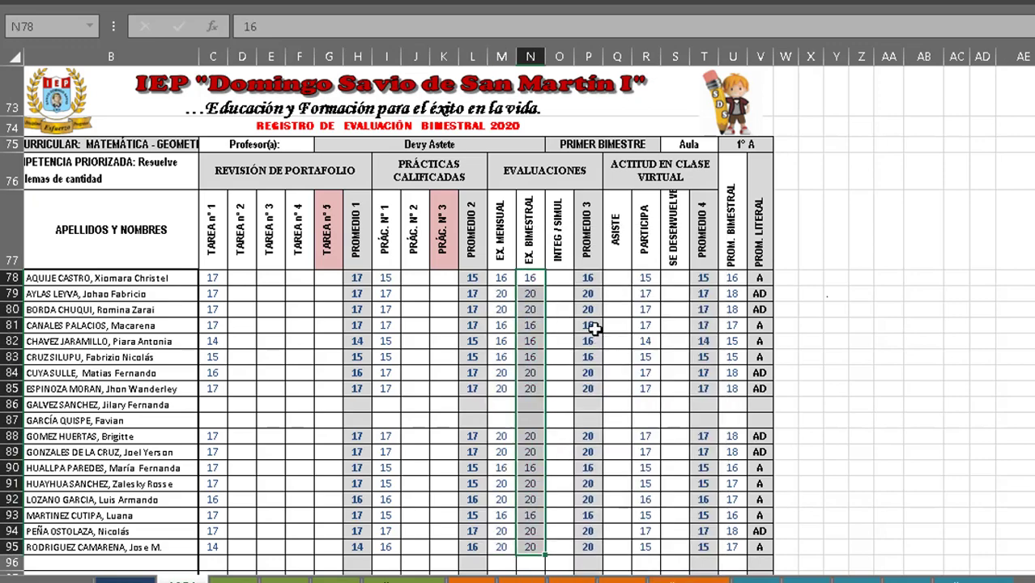
# - Paste the Actitudinal grades (column W) into ASISTE Q78:Q95, and inspect cells S78 and E81
pyautogui.hotkey('alt', 'Tab')
pyautogui.scroll(1, 758, 342)
pyautogui.moveTo(788, 243); pyautogui.dragTo(783, 528)
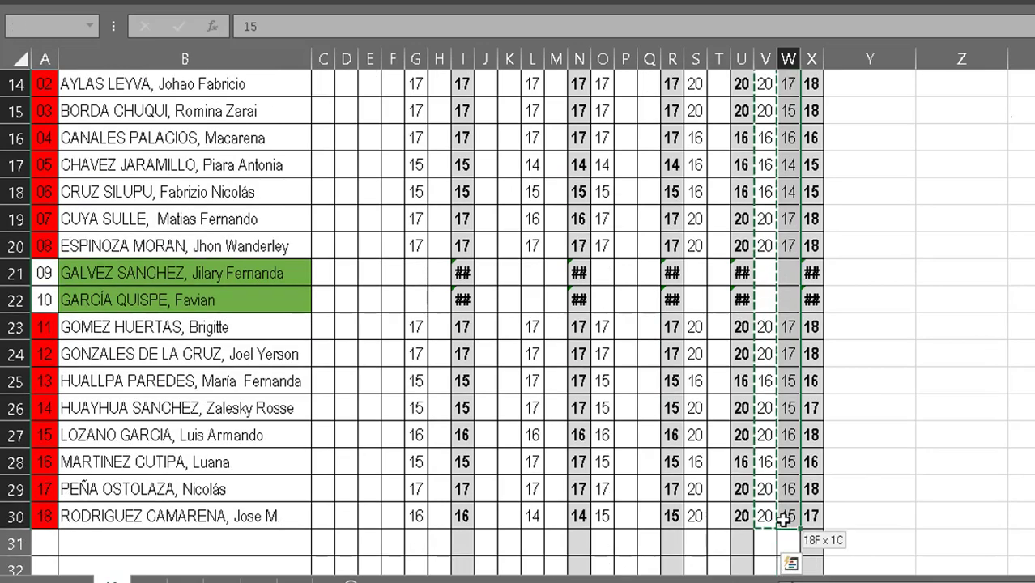
pyautogui.hotkey('ctrl', 'c')
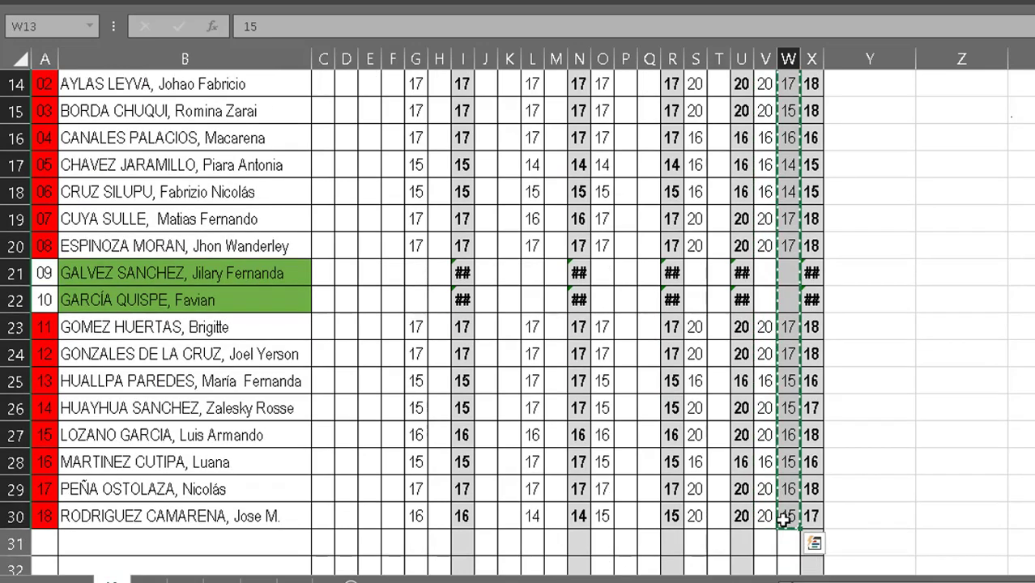
pyautogui.hotkey('alt', 'Tab')
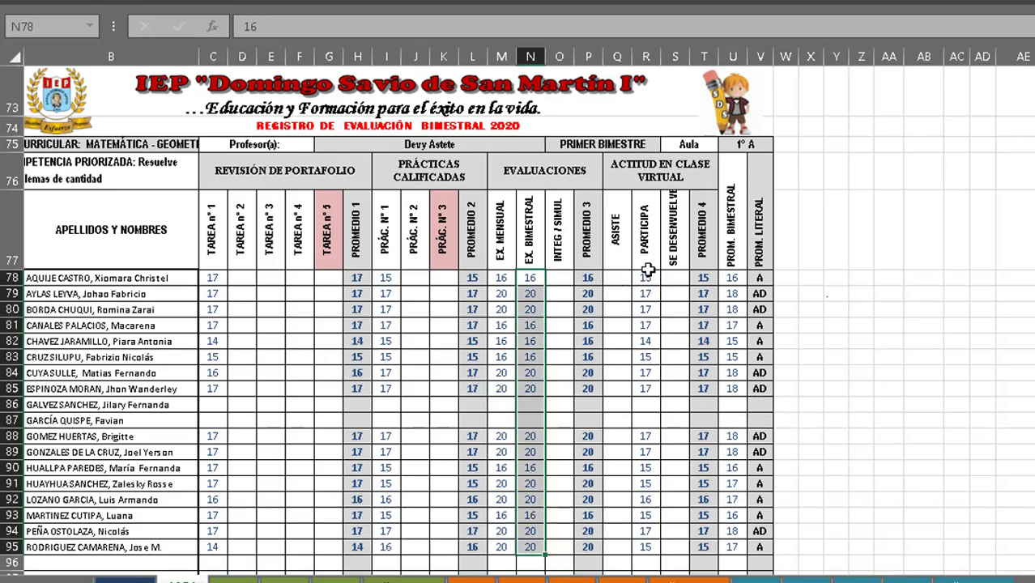
pyautogui.rightClick(611, 279)
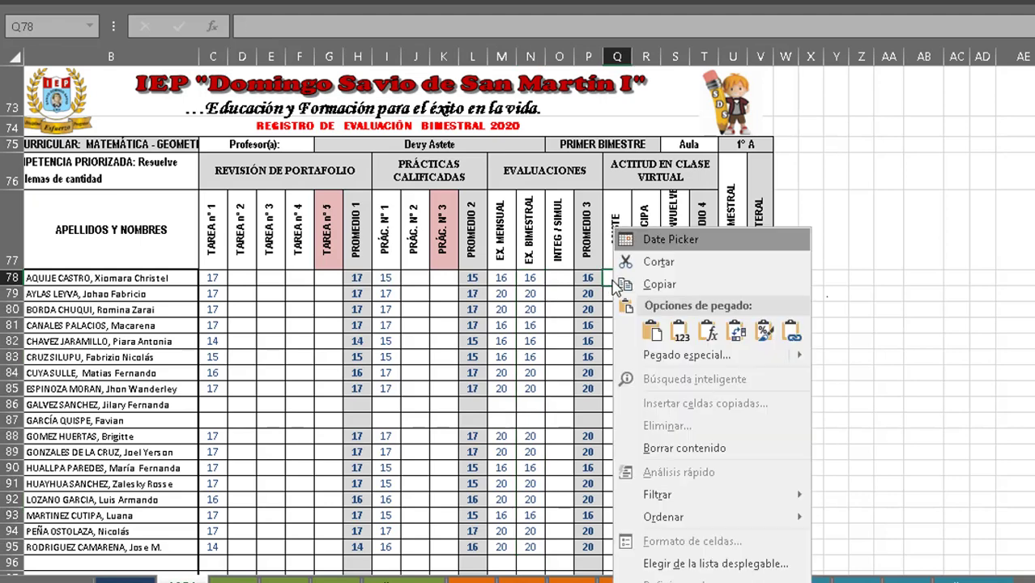
pyautogui.click(622, 264)
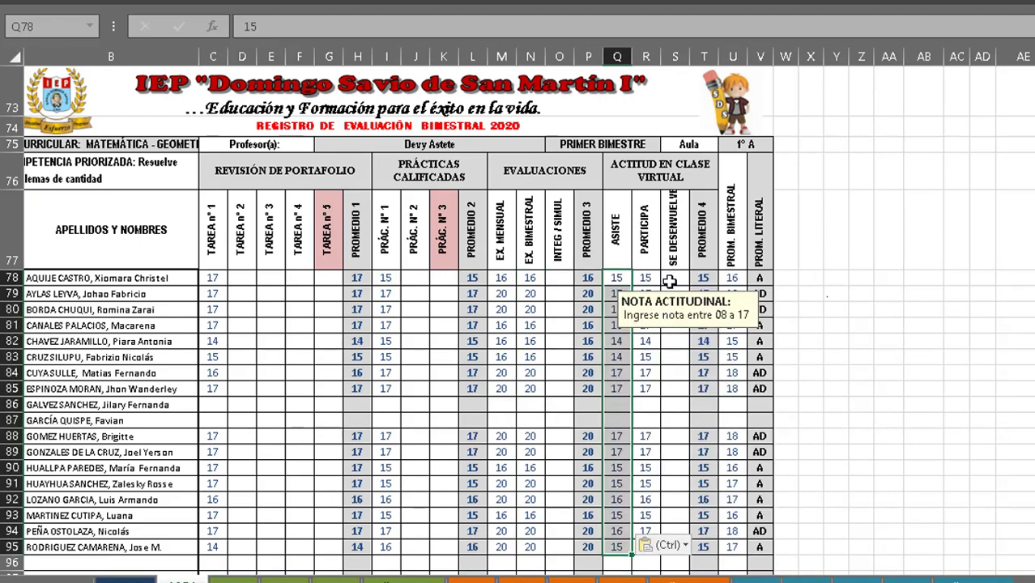
pyautogui.click(676, 278)
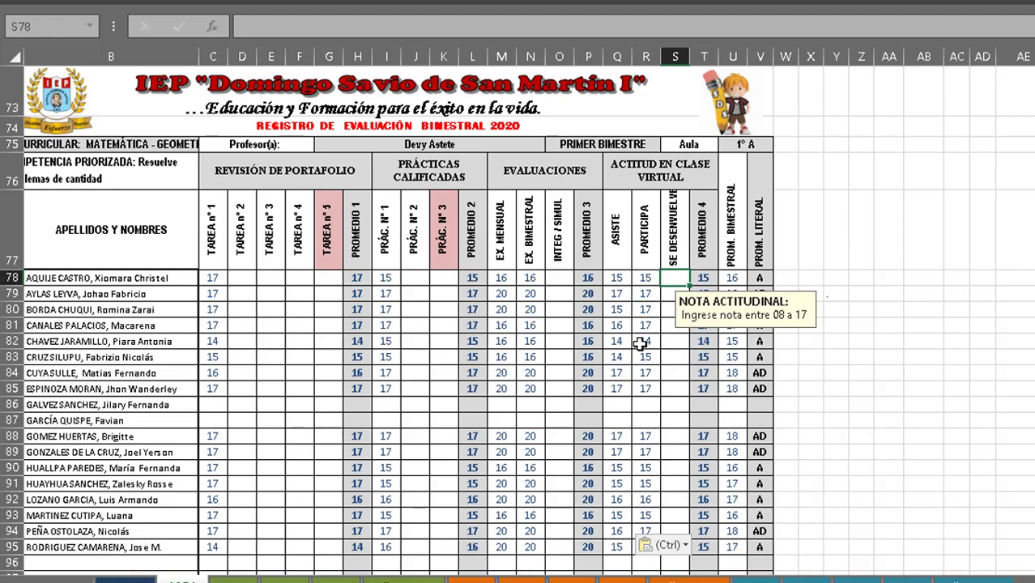
pyautogui.click(274, 322)
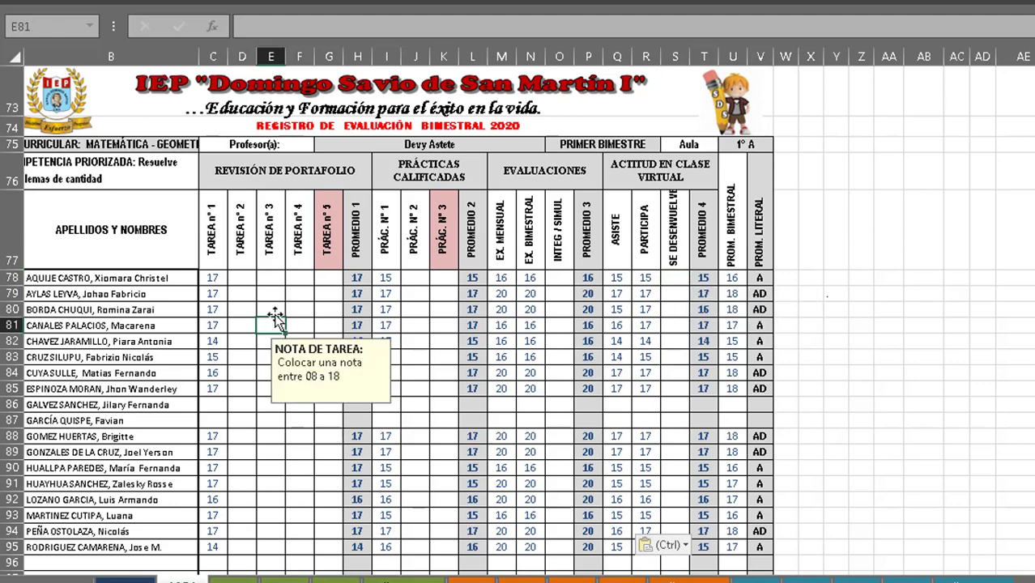
# - Check the literal grade in V78 and the bimester average in U78
pyautogui.click(761, 277)
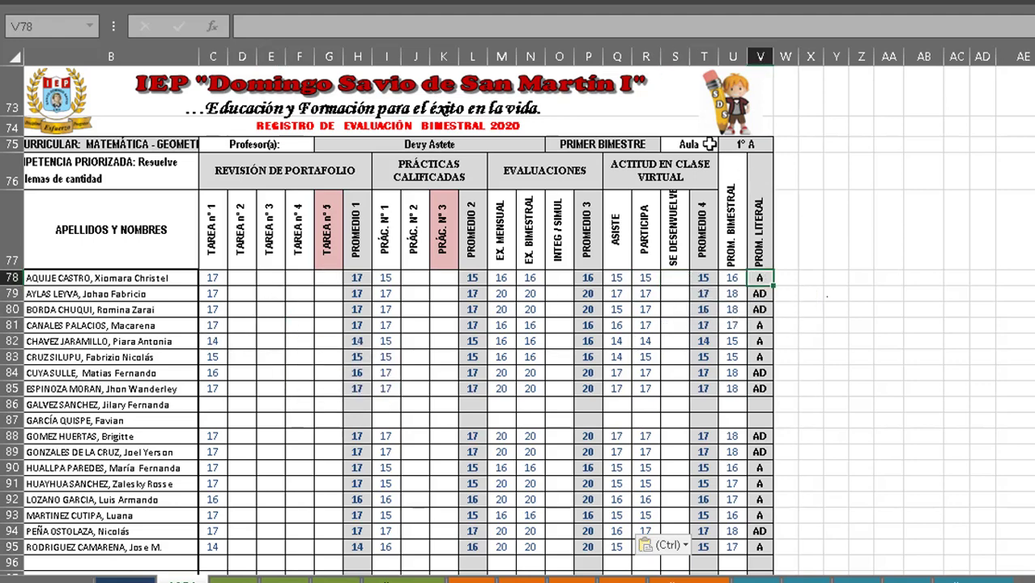
pyautogui.click(732, 279)
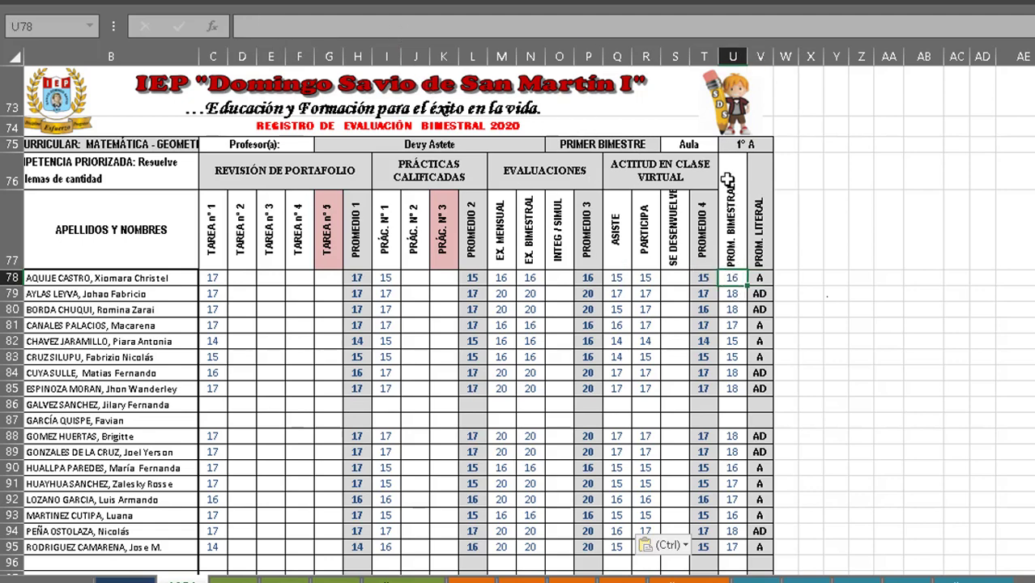
pyautogui.click(759, 278)
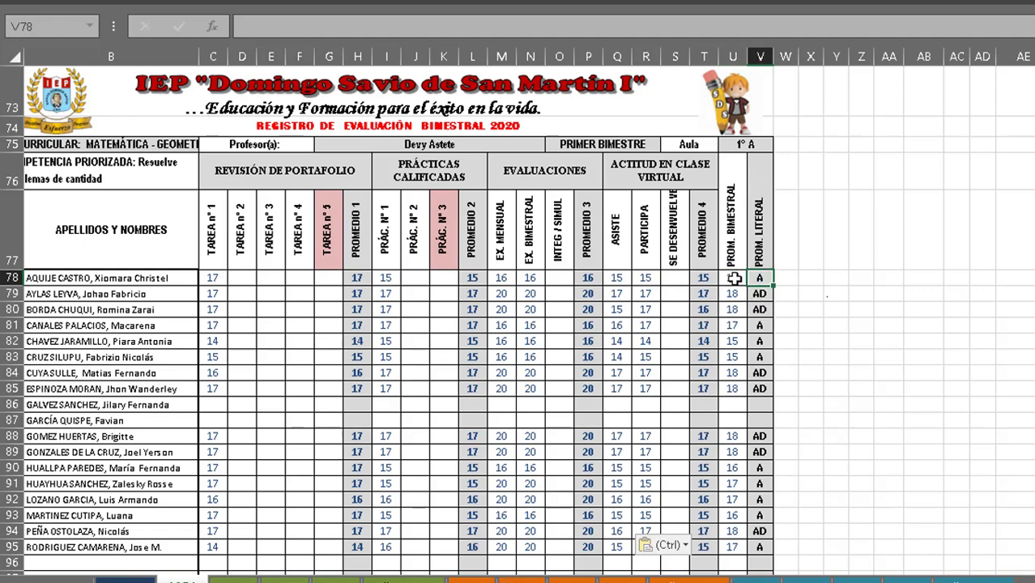
pyautogui.click(732, 279)
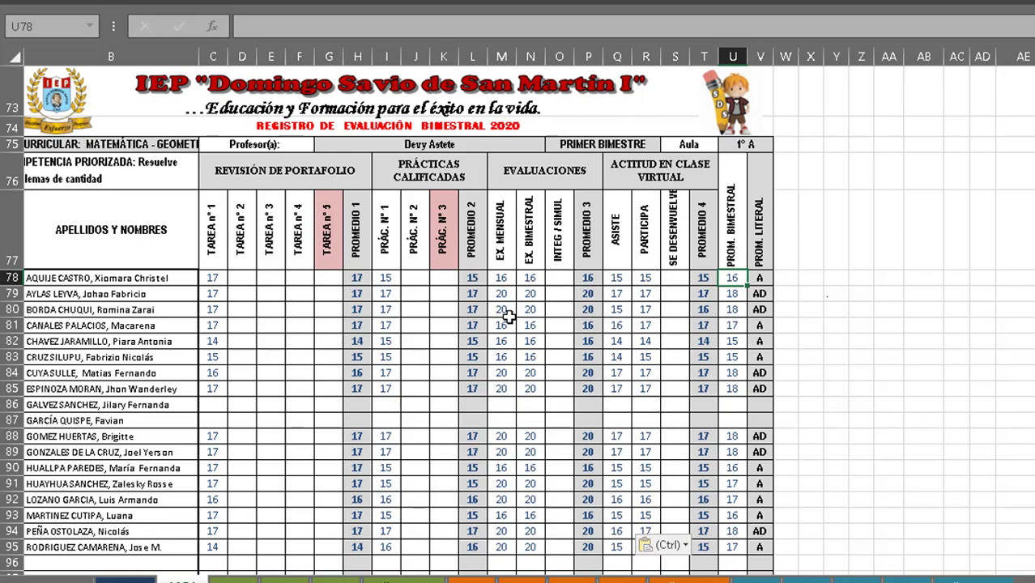
# - Scroll down past the subject registers to the CONSOLIDADO GENERAL table at row 685
pyautogui.scroll(-15, 508, 317)
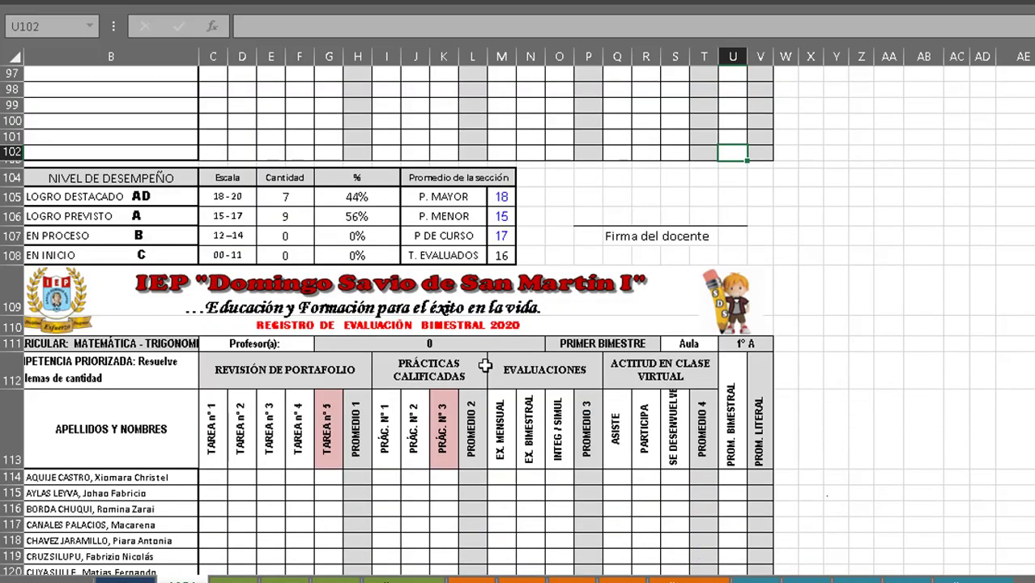
pyautogui.scroll(-20, 423, 380)
pyautogui.scroll(-20, 423, 380)
pyautogui.scroll(-15, 423, 379)
pyautogui.scroll(-18, 423, 380)
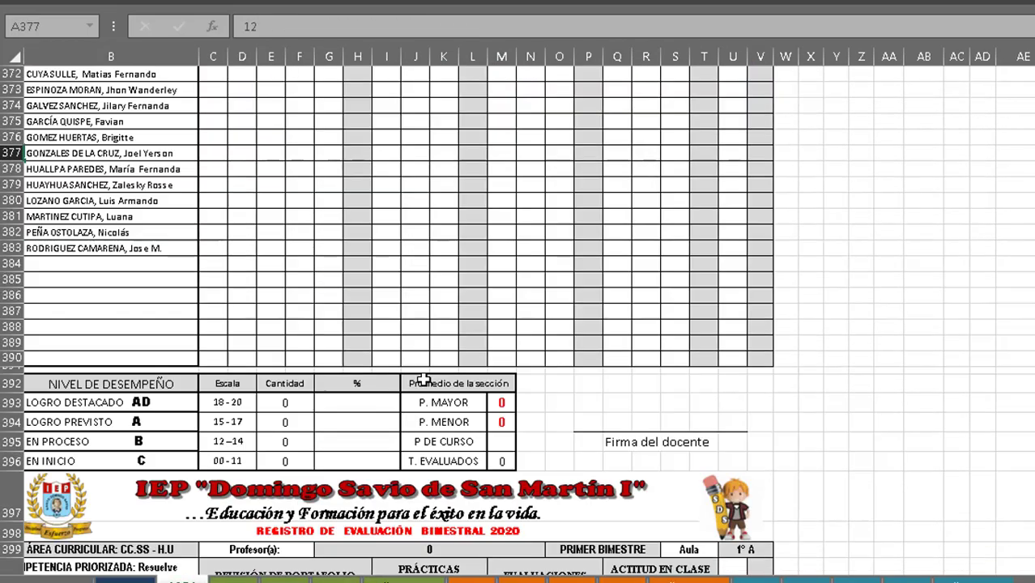
pyautogui.scroll(-18, 423, 380)
pyautogui.scroll(-18, 423, 380)
pyautogui.scroll(-18, 422, 380)
pyautogui.scroll(-3, 422, 380)
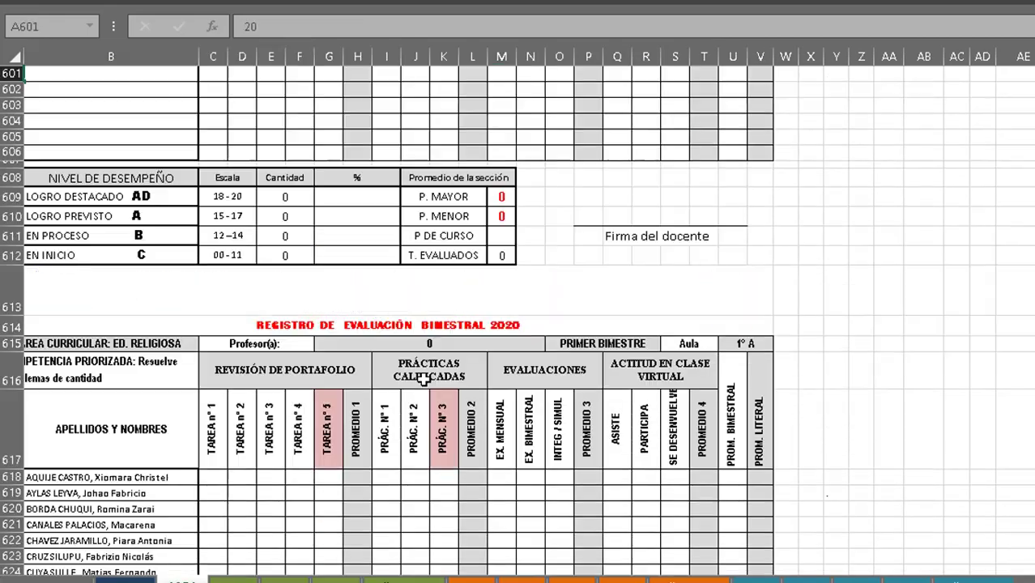
pyautogui.scroll(-8, 423, 380)
pyautogui.scroll(-20, 422, 380)
pyautogui.scroll(-8, 423, 380)
pyautogui.scroll(5, 423, 380)
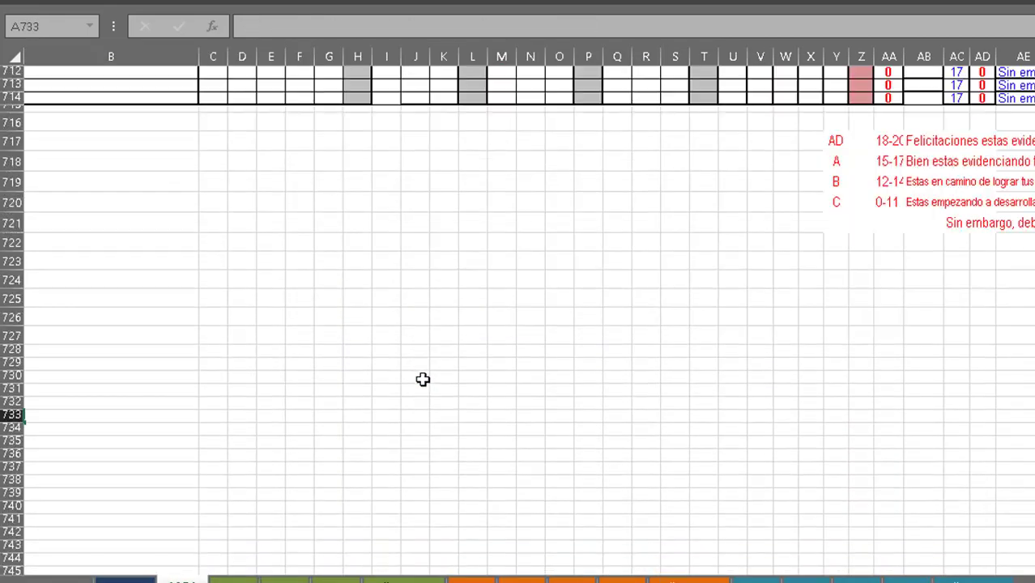
pyautogui.scroll(5, 423, 380)
pyautogui.scroll(6, 422, 380)
pyautogui.scroll(1, 421, 380)
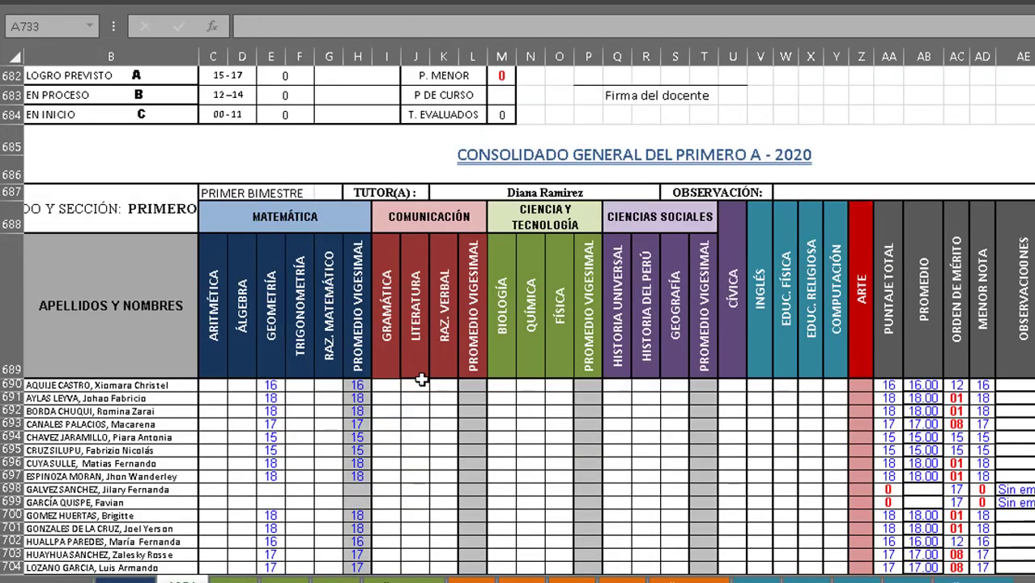
pyautogui.click(271, 399)
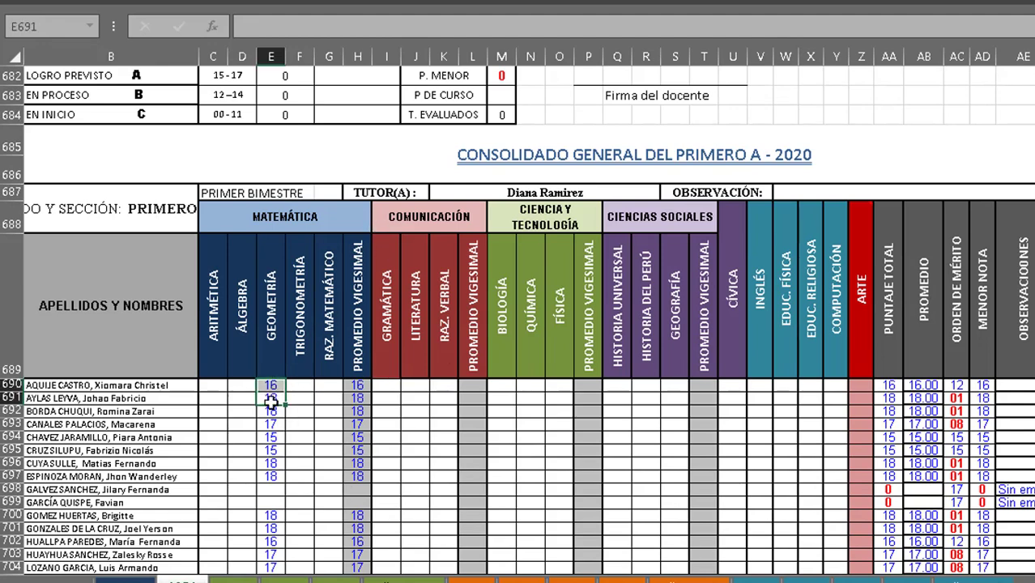
pyautogui.click(272, 502)
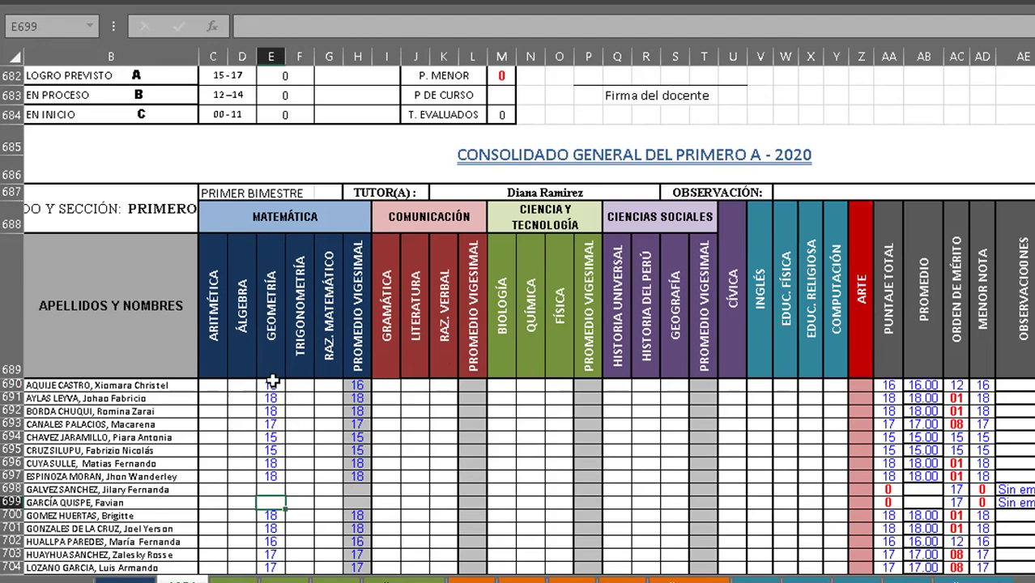
pyautogui.click(271, 399)
pyautogui.press('Delete')
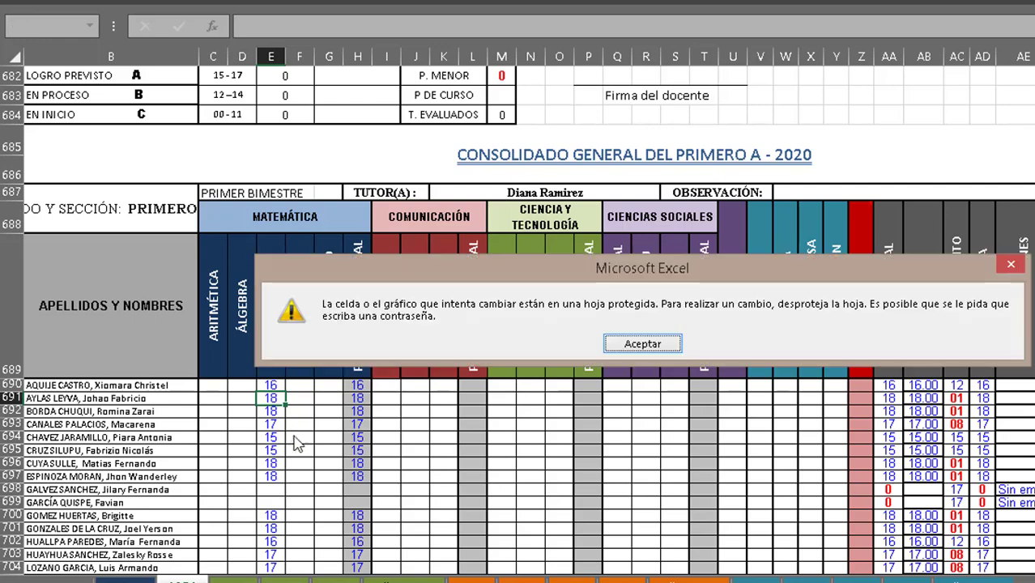
pyautogui.click(642, 344)
pyautogui.moveTo(271, 425); pyautogui.dragTo(271, 437)
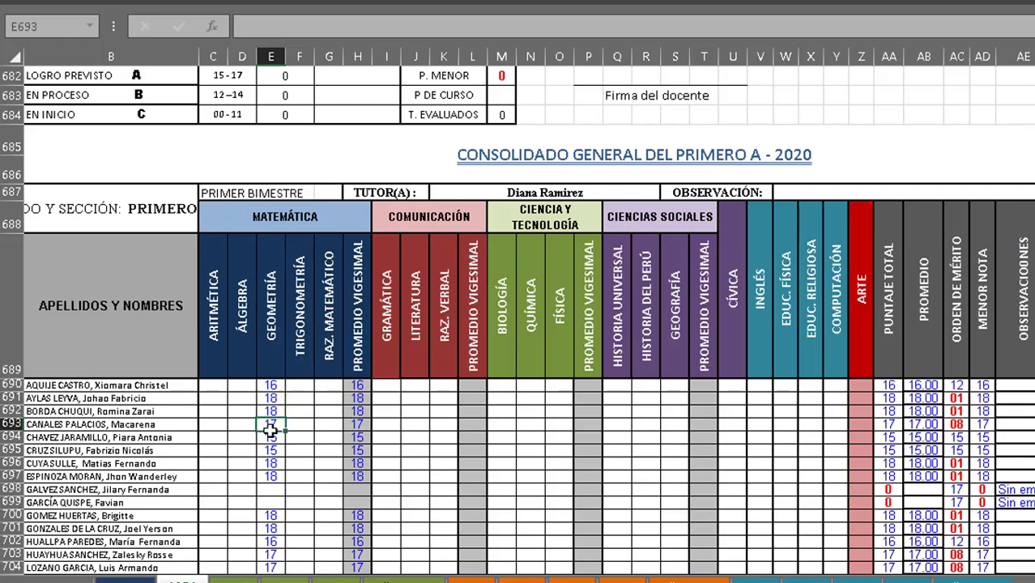
pyautogui.press('Delete')
pyautogui.click(643, 349)
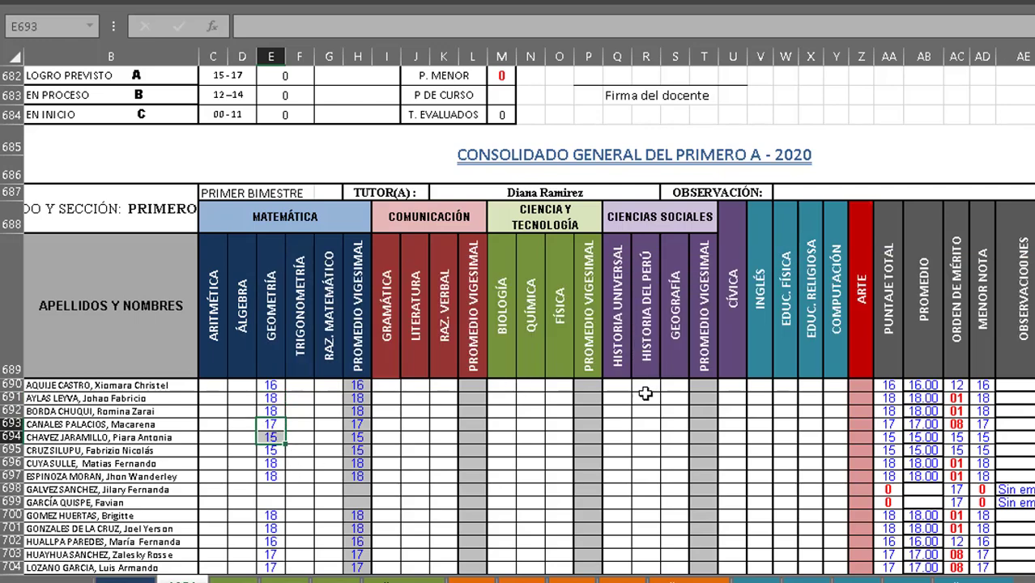
pyautogui.moveTo(220, 386); pyautogui.dragTo(224, 465)
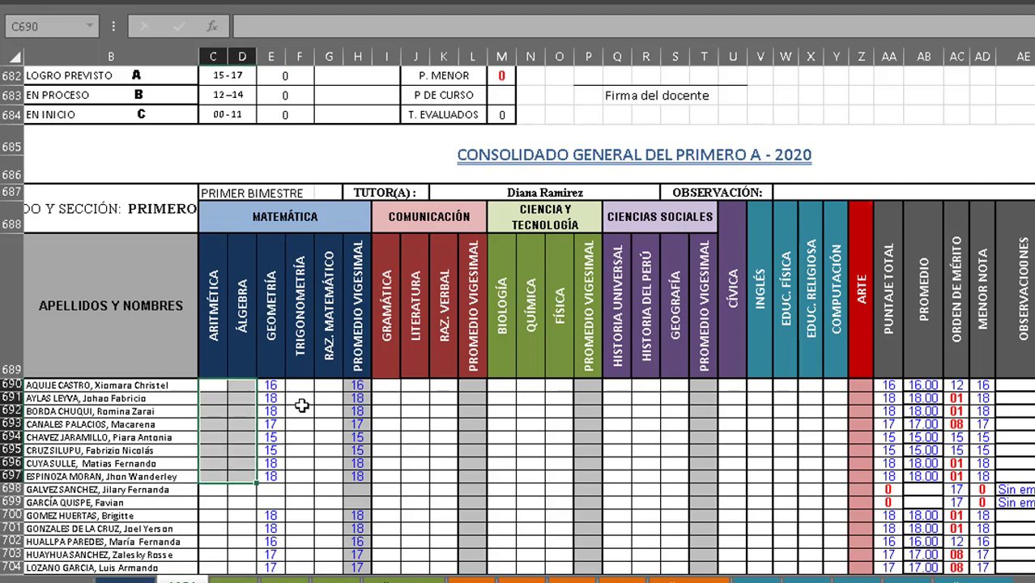
pyautogui.moveTo(301, 399); pyautogui.dragTo(301, 528)
pyautogui.moveTo(414, 405); pyautogui.dragTo(415, 534)
pyautogui.moveTo(526, 392); pyautogui.dragTo(559, 482)
pyautogui.click(414, 418)
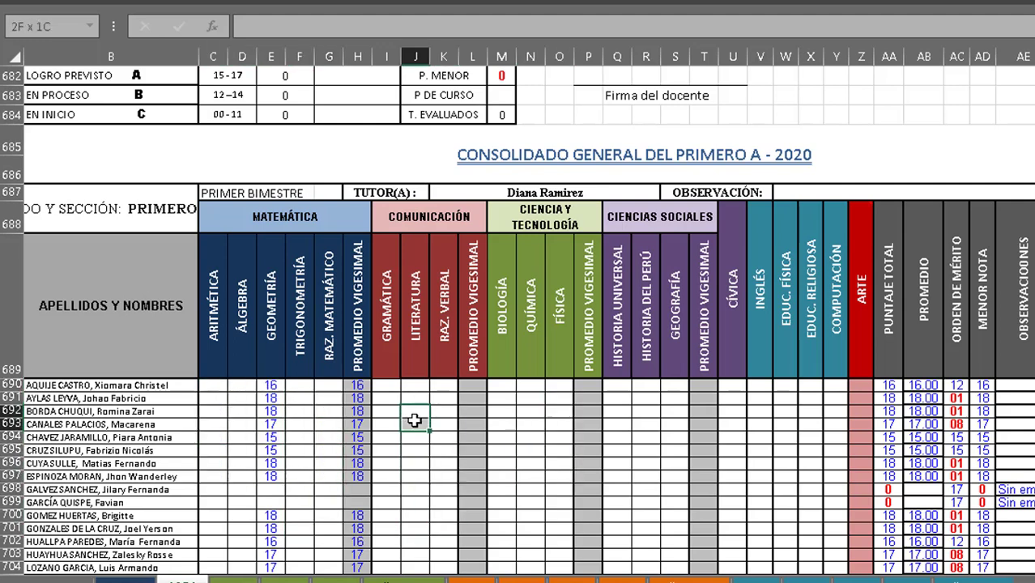
pyautogui.press('Delete')
pyautogui.click(623, 347)
pyautogui.click(531, 463)
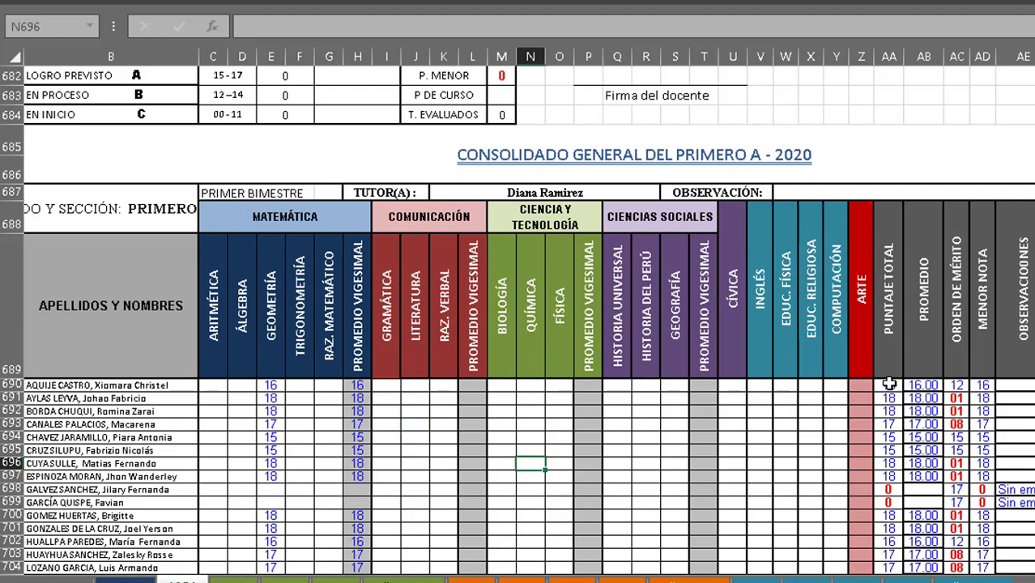
pyautogui.click(889, 384)
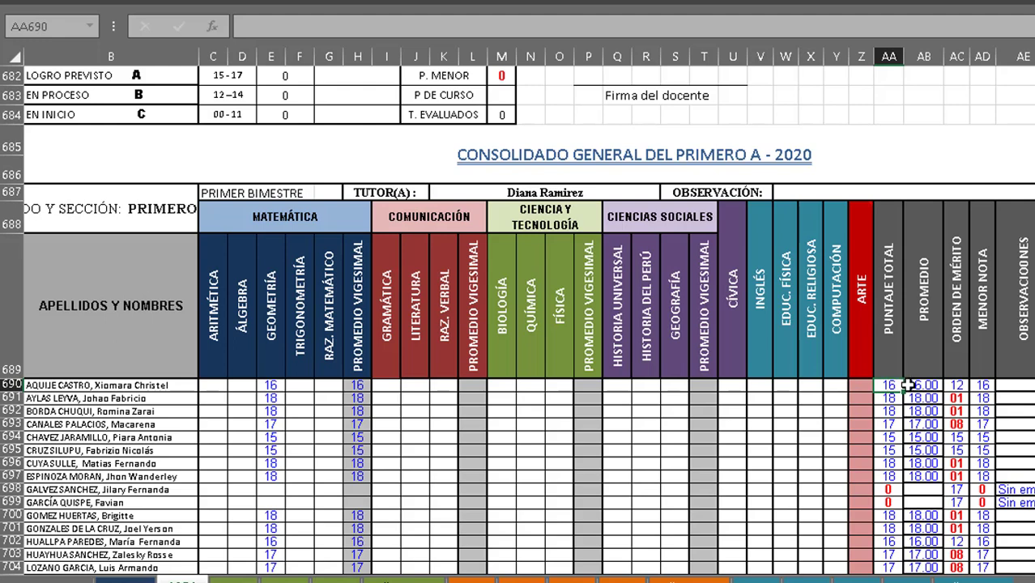
pyautogui.click(919, 386)
pyautogui.click(961, 388)
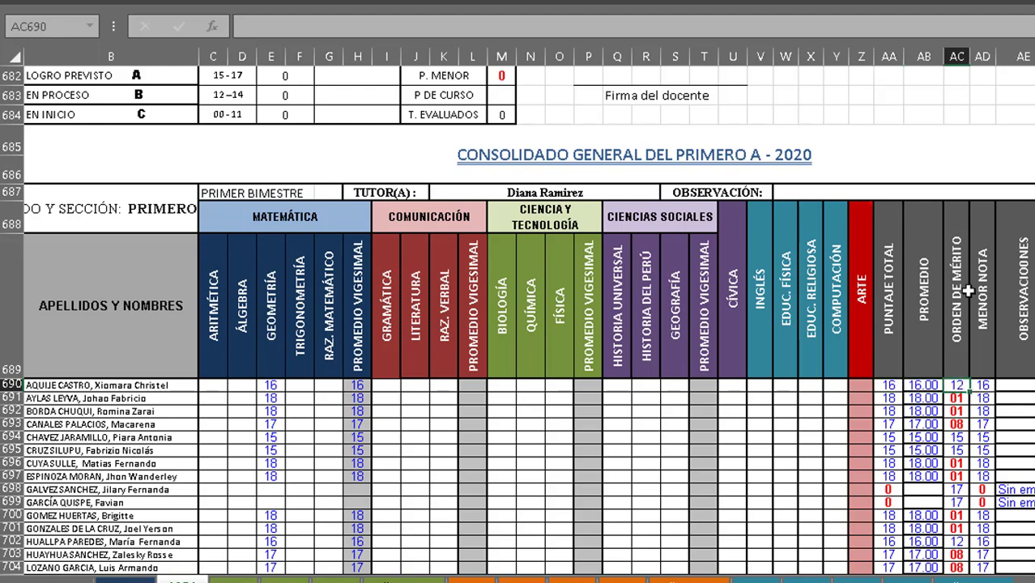
pyautogui.click(982, 387)
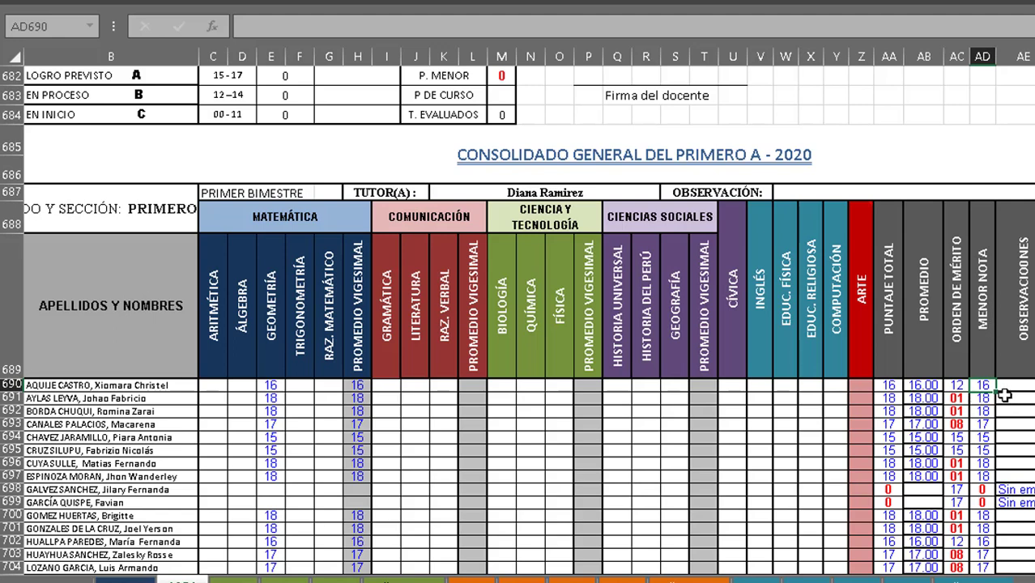
pyautogui.click(1013, 390)
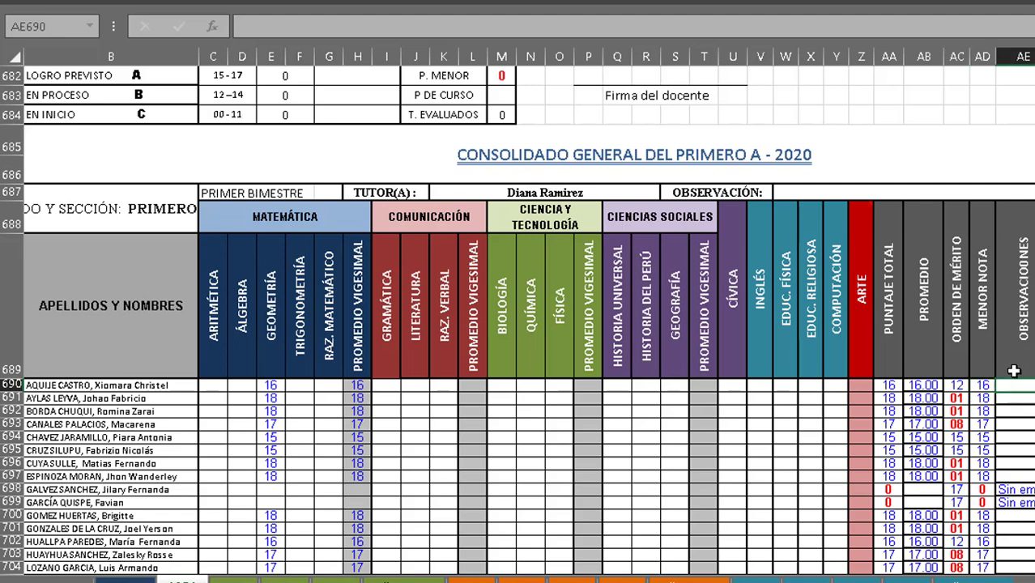
pyautogui.press('Right')
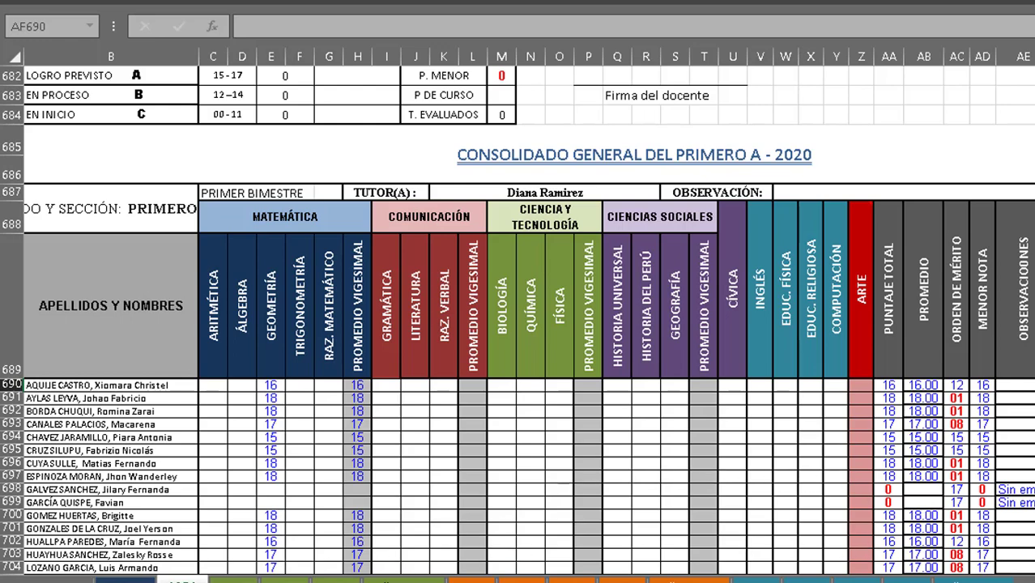
# - Bring the CONSOLIDDO LITERAL table into view and select the first student's Geometría grade at AJ690
pyautogui.hscroll(6, 528, 311)
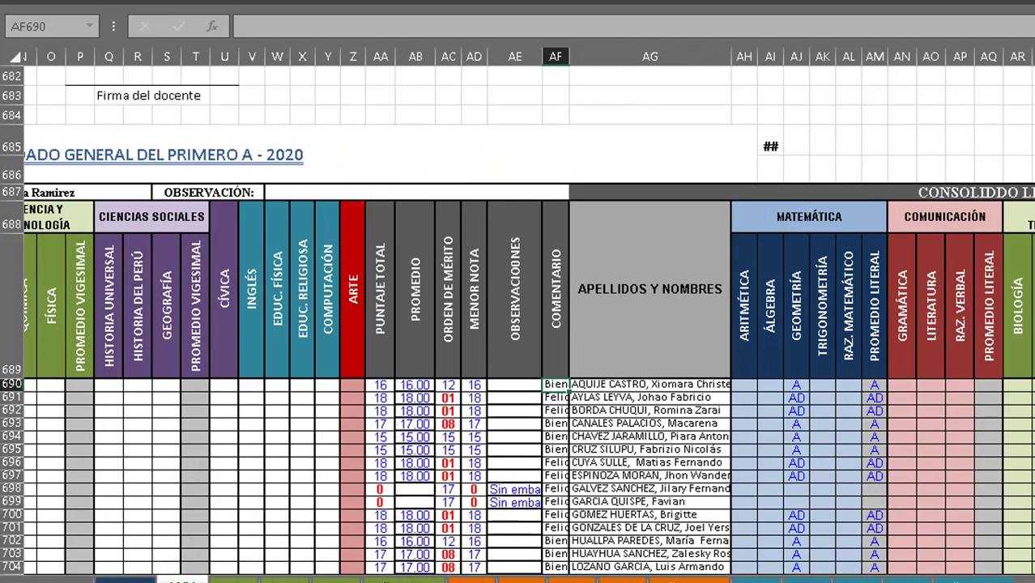
pyautogui.hscroll(2, 528, 310)
pyautogui.hscroll(2, 528, 311)
pyautogui.hscroll(-8, 528, 311)
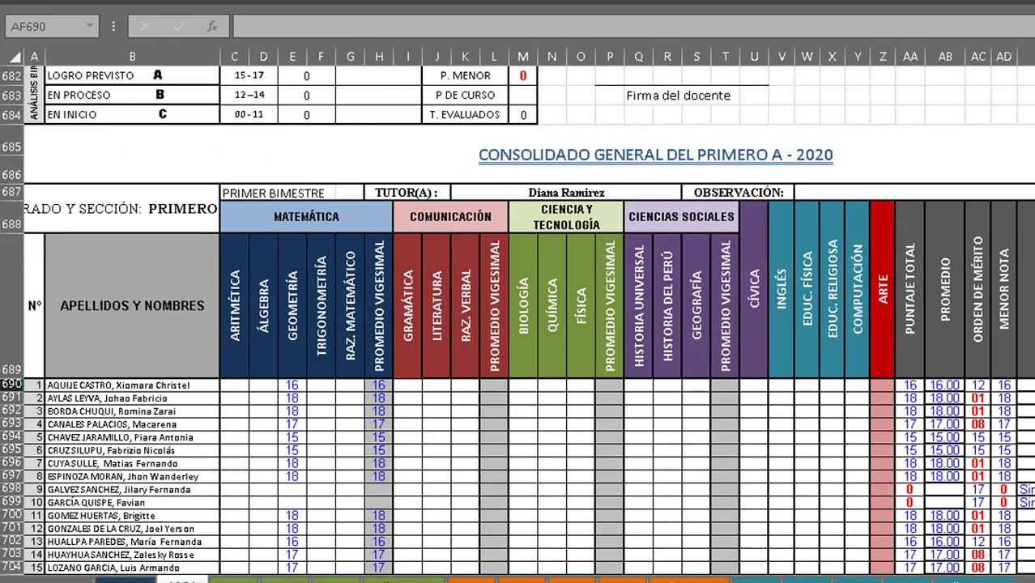
pyautogui.moveTo(31, 188); pyautogui.dragTo(1002, 526)
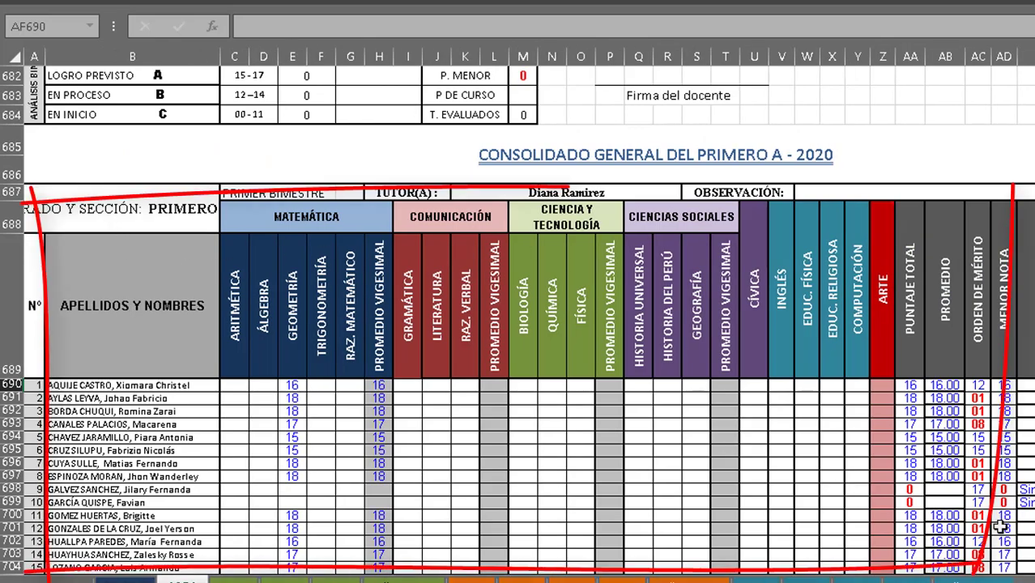
pyautogui.moveTo(1009, 195); pyautogui.dragTo(567, 191)
pyautogui.hscroll(2, 528, 311)
pyautogui.hscroll(4, 528, 311)
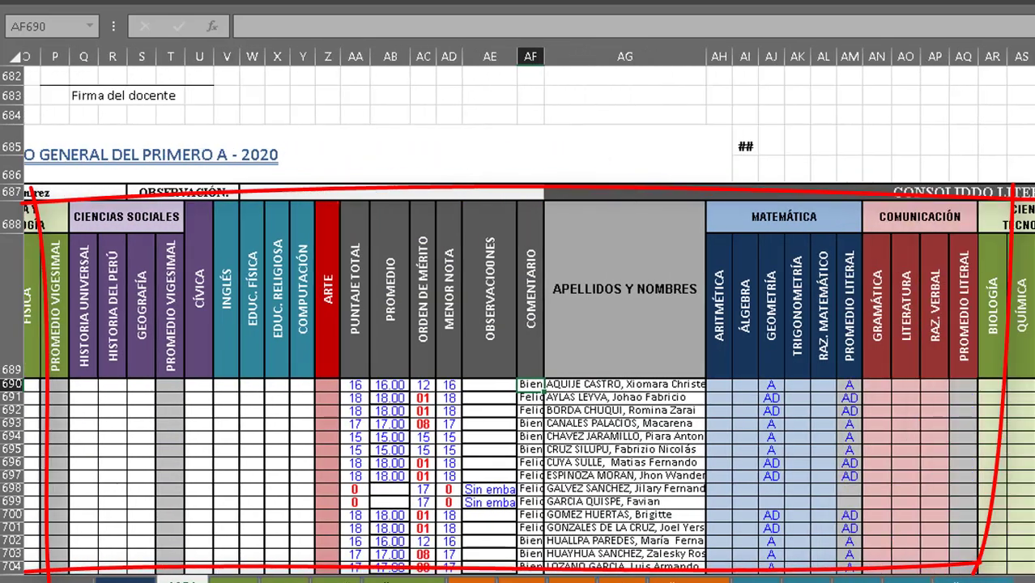
pyautogui.hscroll(5, 528, 311)
pyautogui.moveTo(195, 186); pyautogui.dragTo(1013, 190)
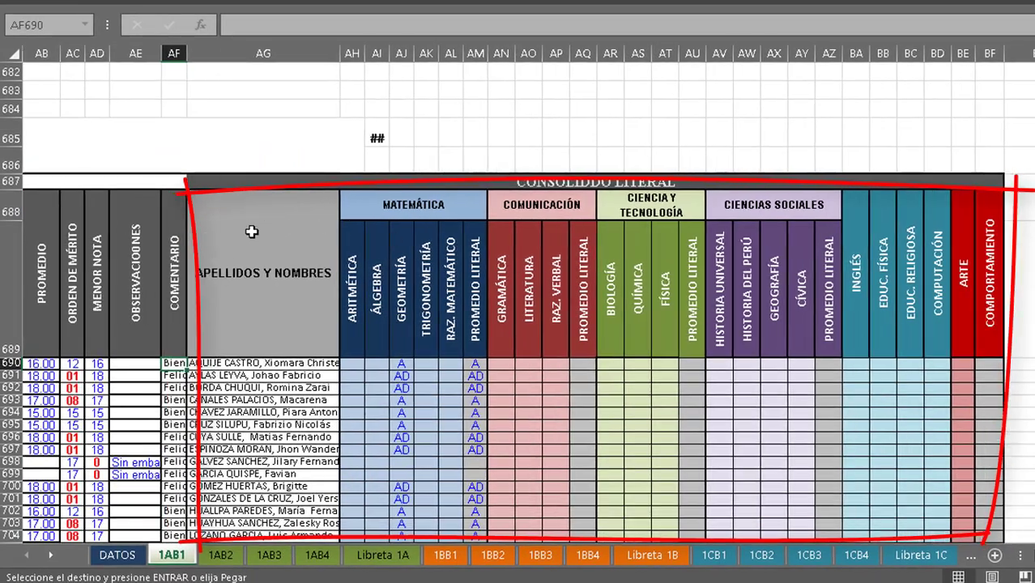
pyautogui.scroll(-1, 251, 234)
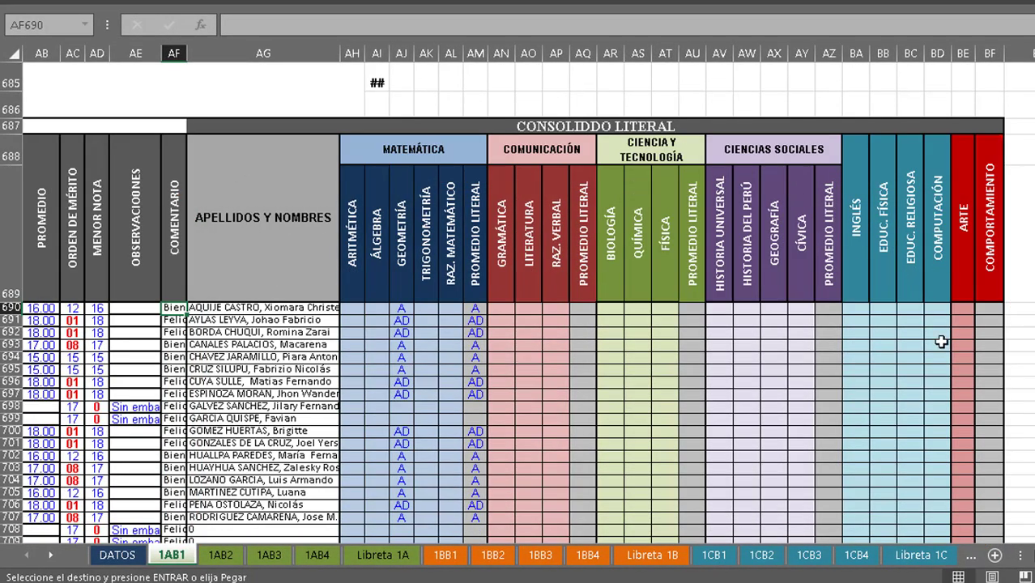
pyautogui.click(354, 310)
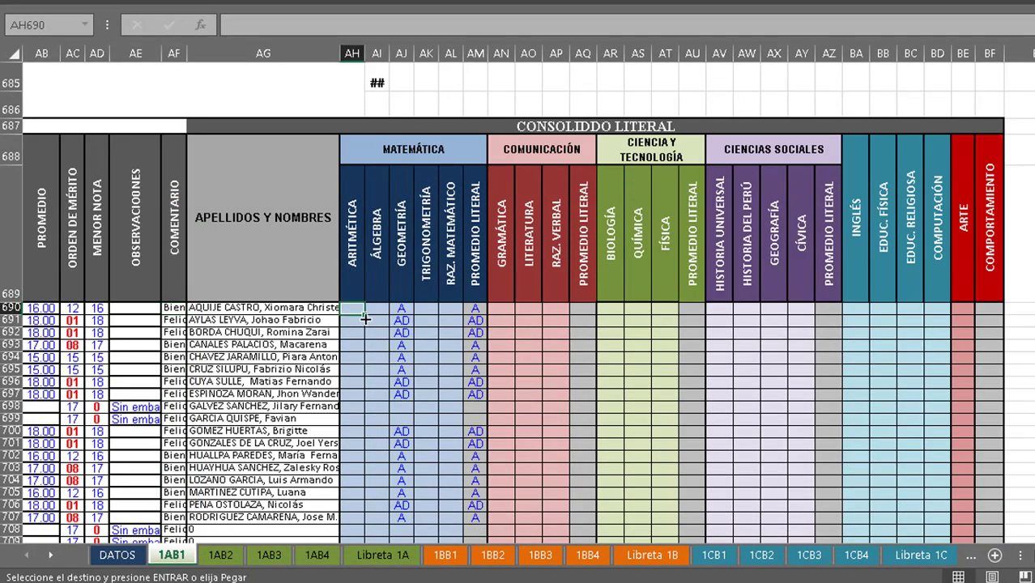
pyautogui.press('Right')
pyautogui.press('Right')
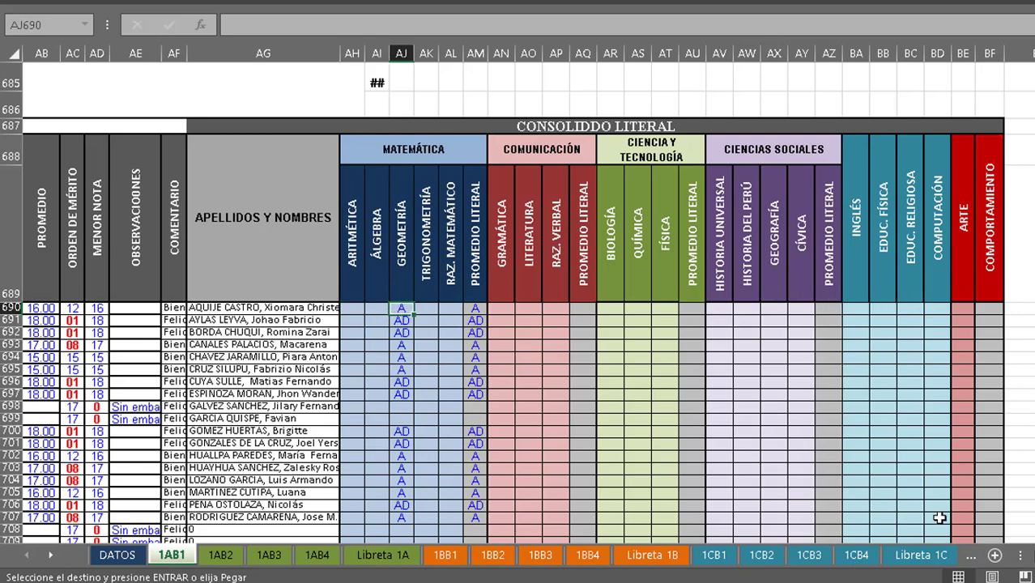
# - Enter AD and B in the first COMPORTAMIENTO cells starting at BF690
pyautogui.click(986, 310)
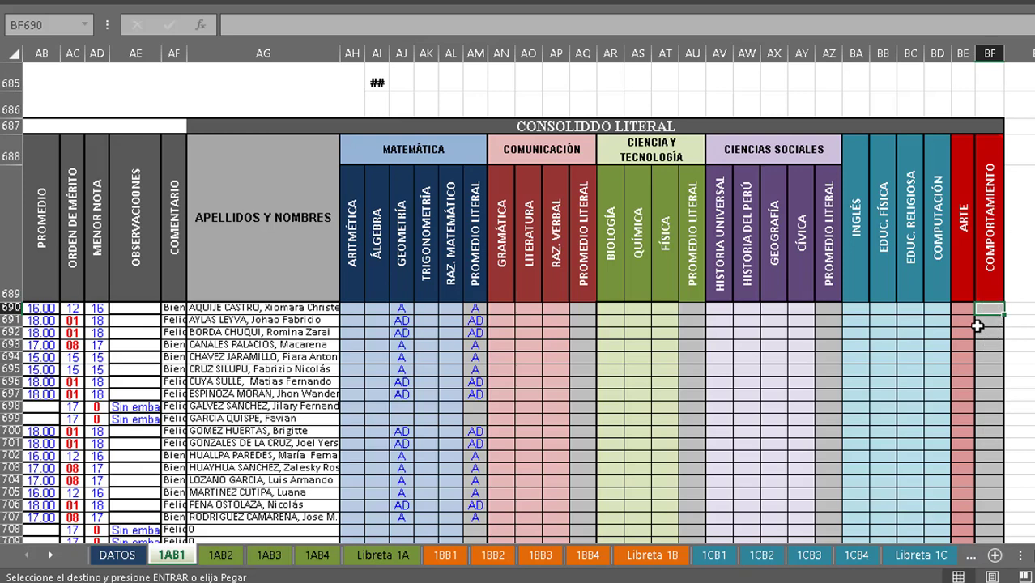
pyautogui.write('ad')
pyautogui.press('Return')
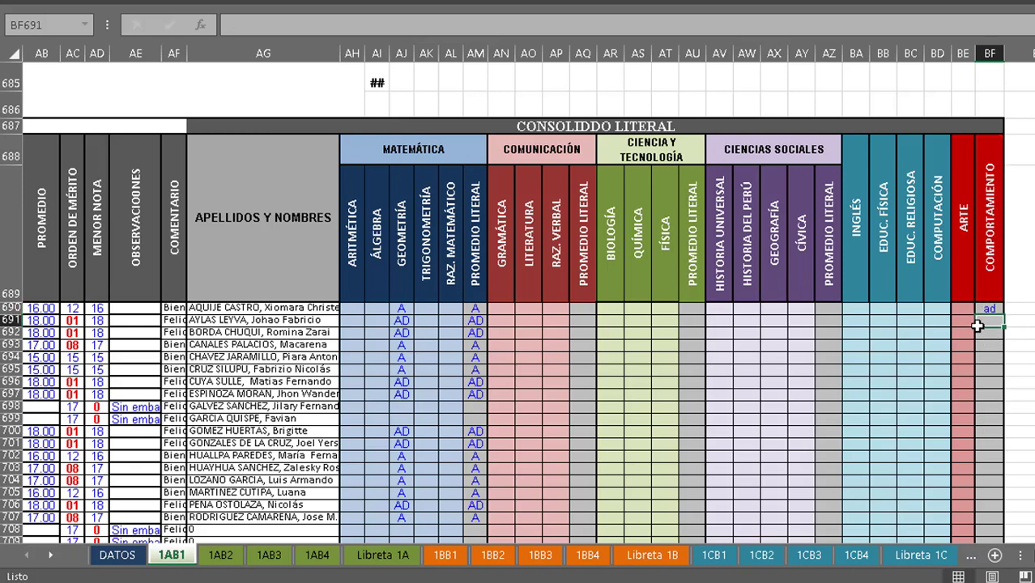
pyautogui.write('b')
pyautogui.press('Return')
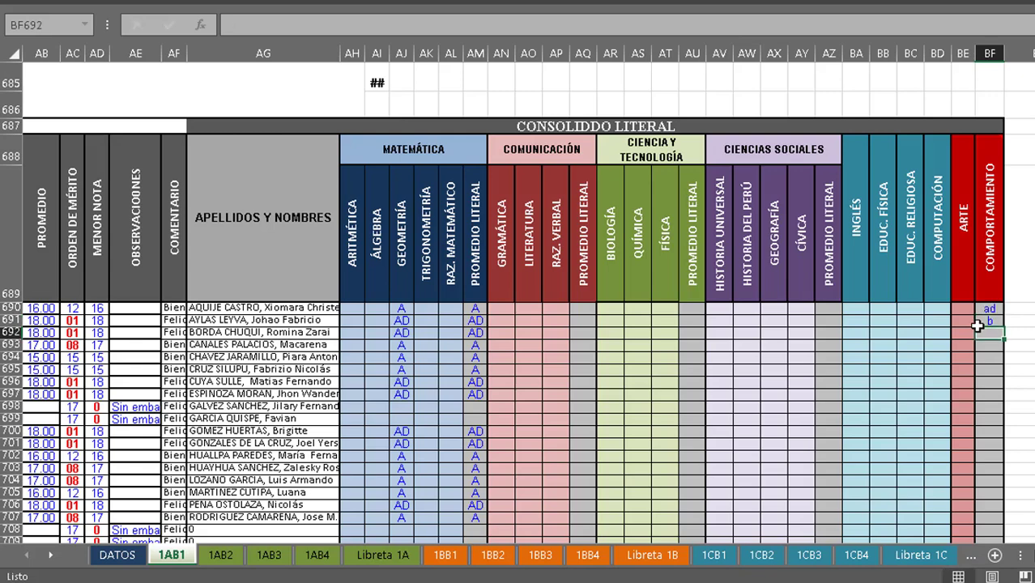
pyautogui.press('Up')
pyautogui.press('Up')
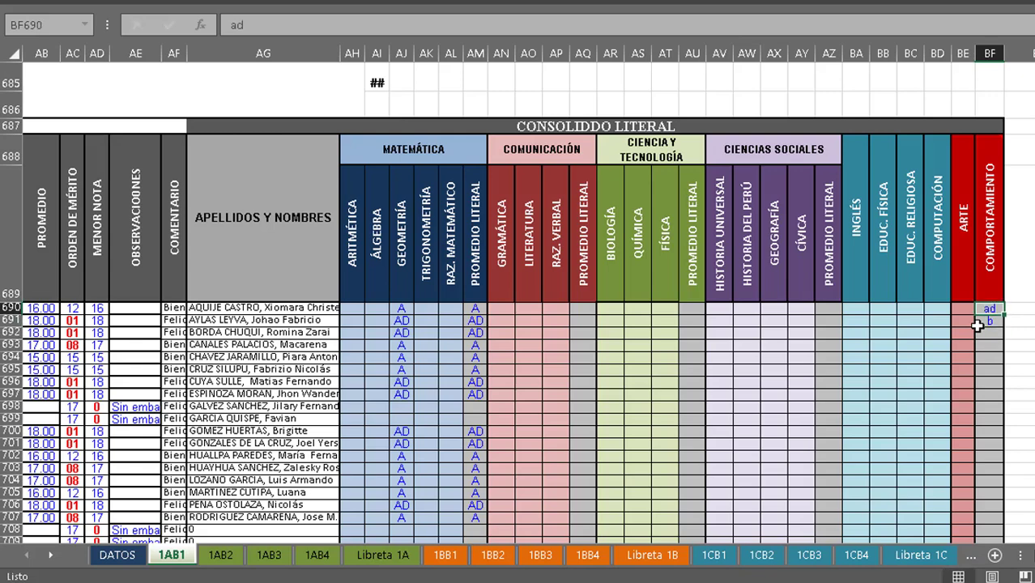
# - Set the first three students' COMPORTAMIENTO grades to A, AD and B
pyautogui.write('A')
pyautogui.press('Return')
pyautogui.write('ad')
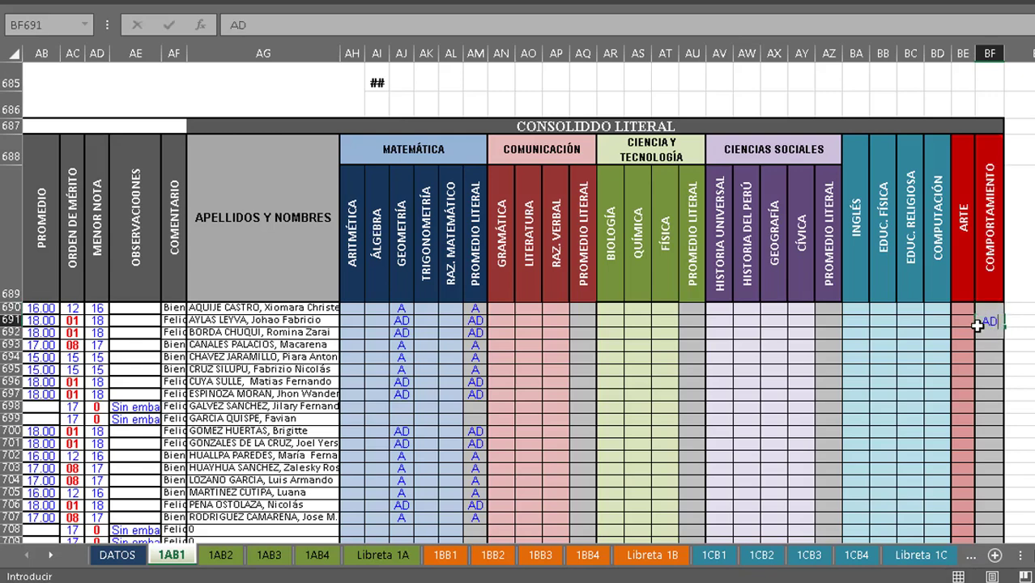
pyautogui.press('Return')
pyautogui.write('b')
pyautogui.press('Return')
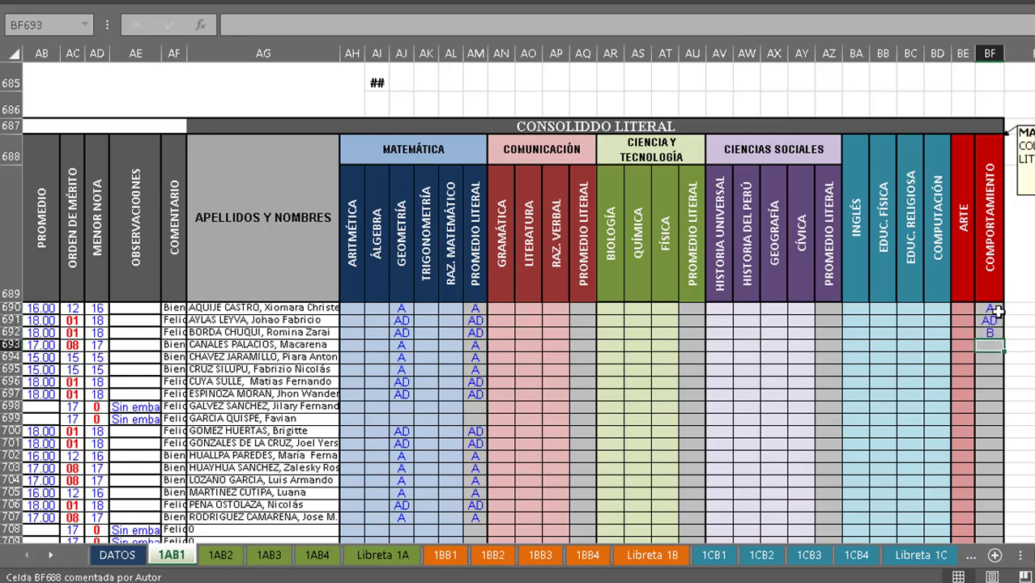
pyautogui.click(985, 311)
pyautogui.click(991, 357)
pyautogui.moveTo(990, 202)
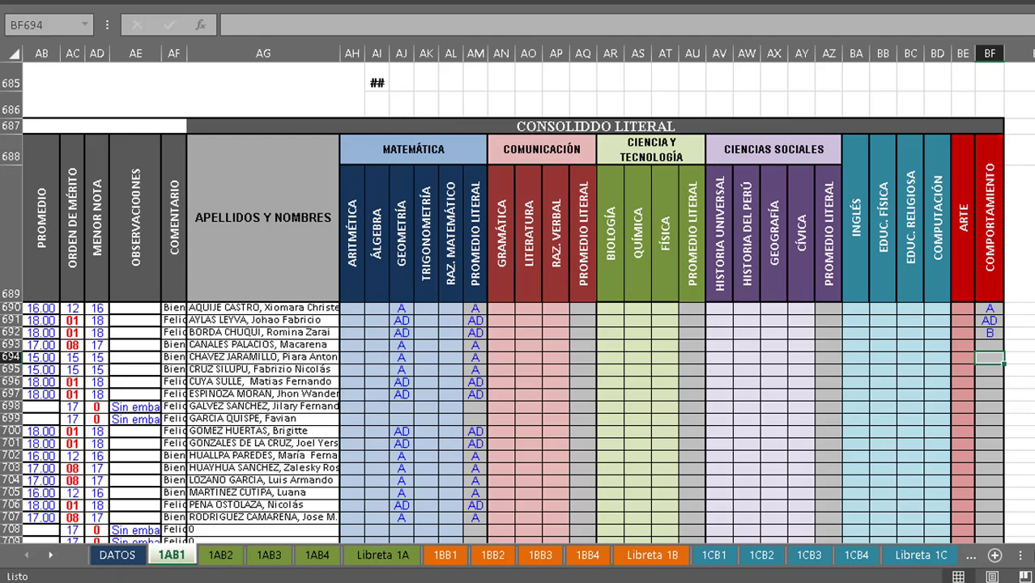
pyautogui.hscroll(-10, 588, 221)
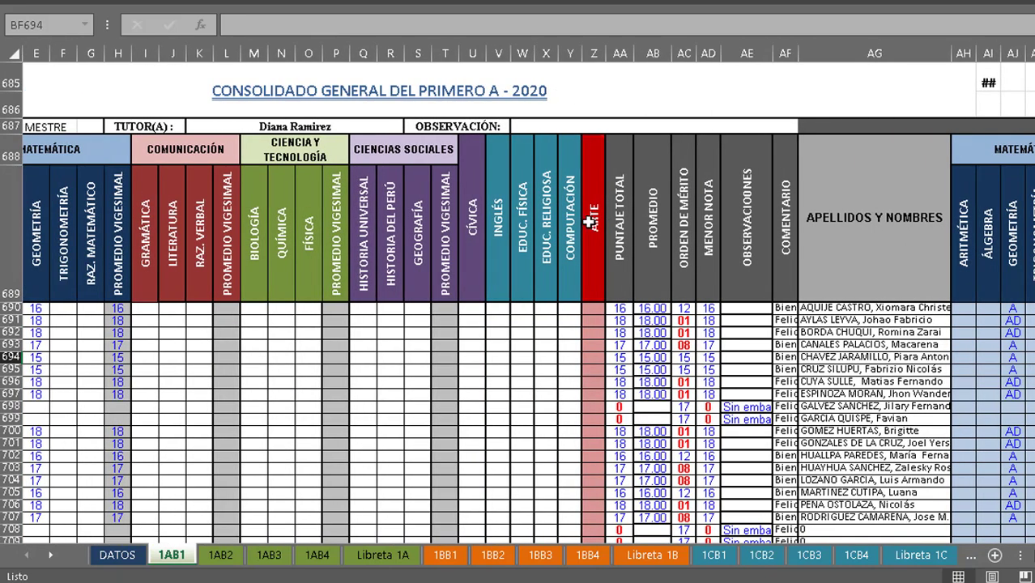
pyautogui.moveTo(592, 223)
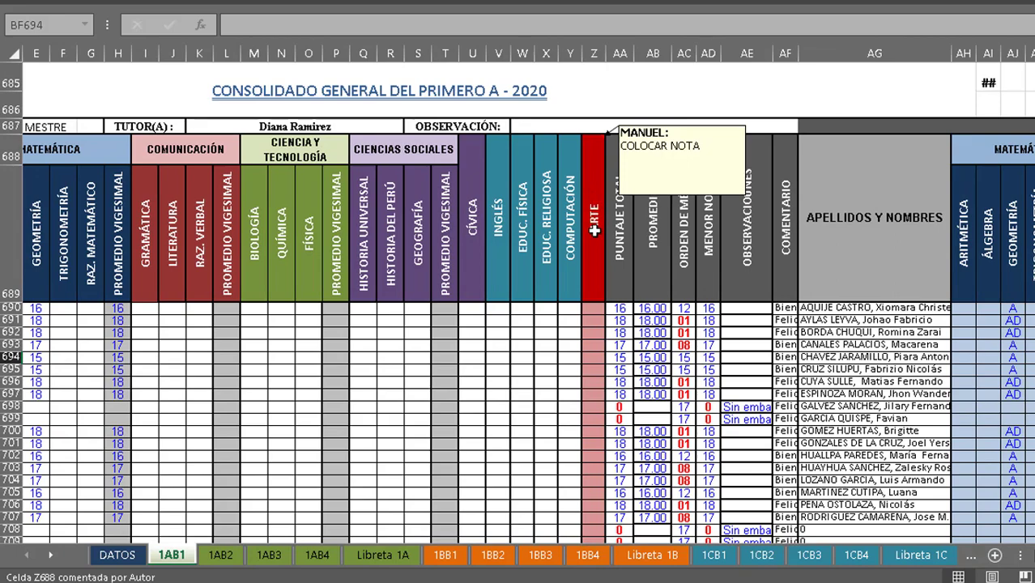
pyautogui.hscroll(2, 527, 340)
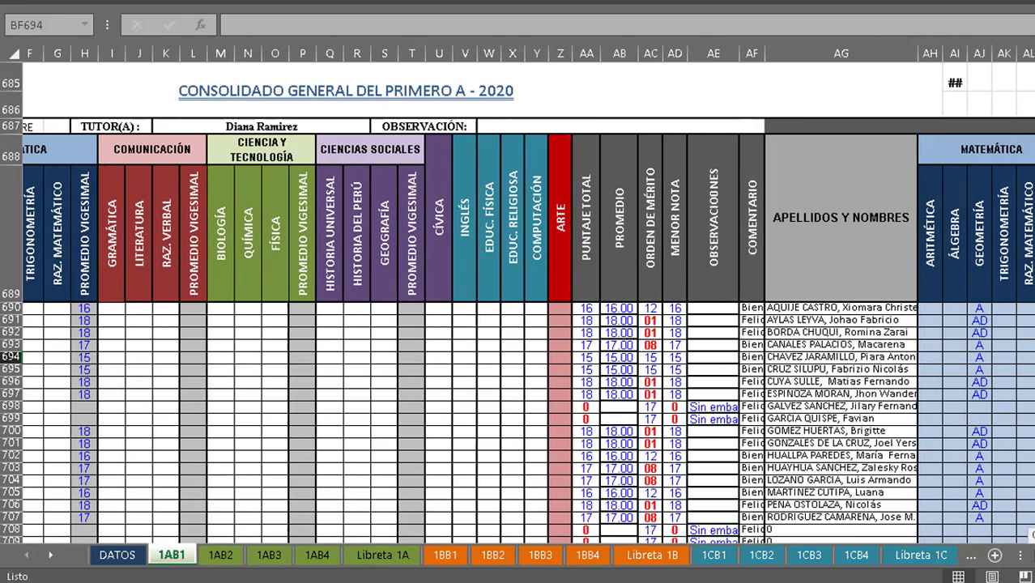
pyautogui.hscroll(3, 528, 341)
pyautogui.hscroll(3, 527, 341)
pyautogui.hscroll(2, 527, 340)
pyautogui.hscroll(1, 637, 336)
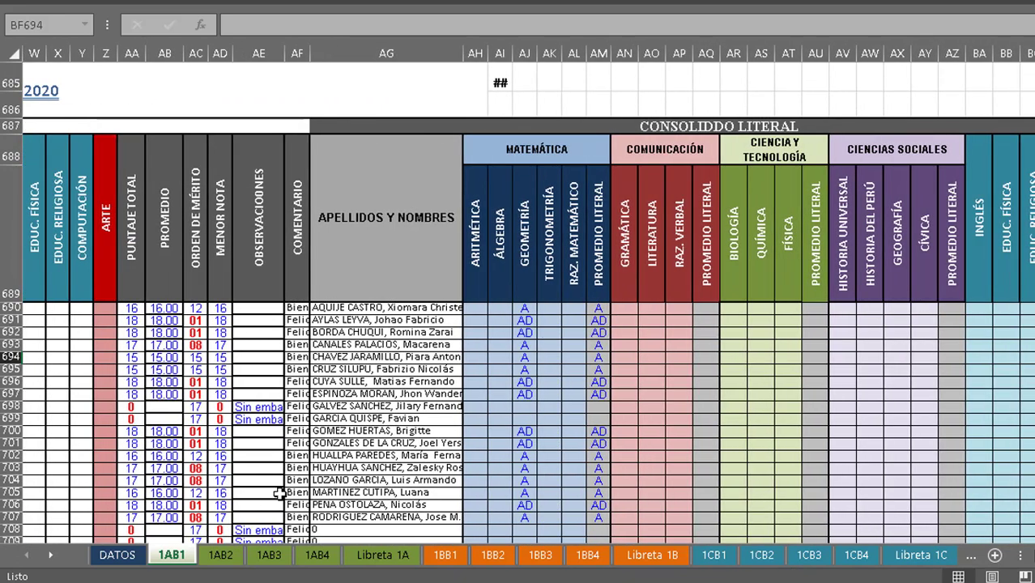
# - On the Libreta 1A sheet, pick the first student from the H5 name dropdown
pyautogui.click(370, 559)
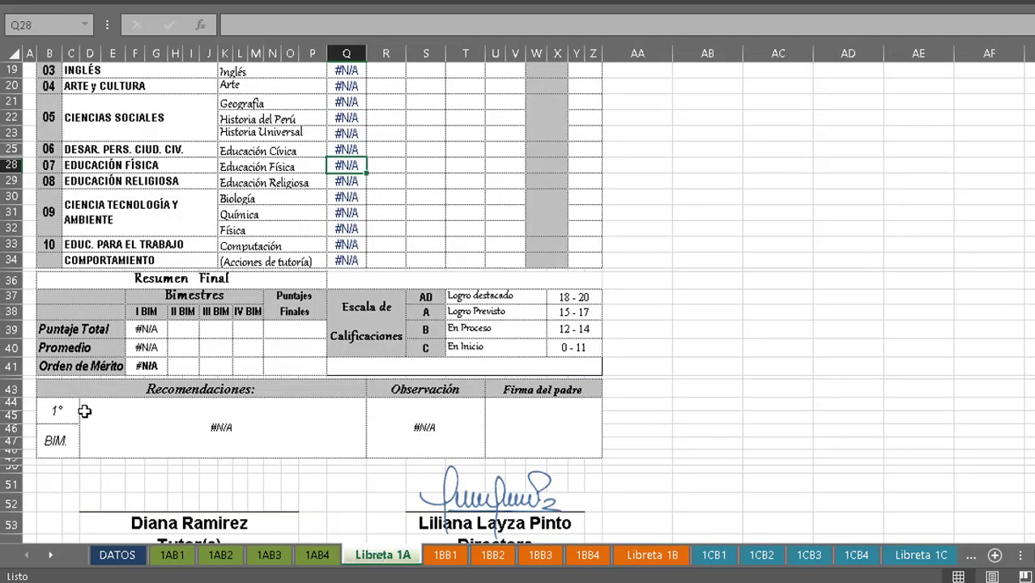
pyautogui.scroll(5, 85, 411)
pyautogui.scroll(2, 117, 407)
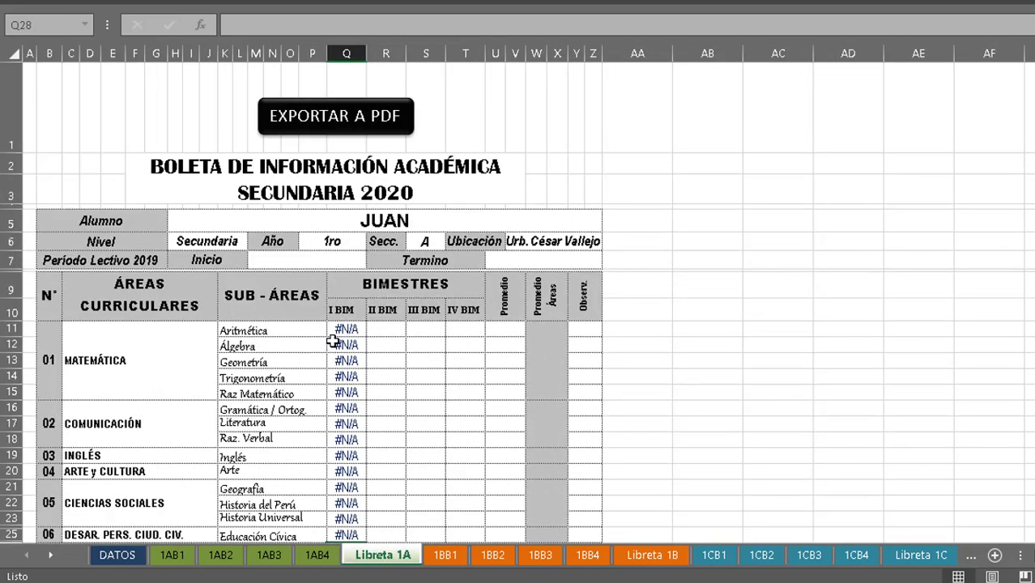
pyautogui.click(502, 217)
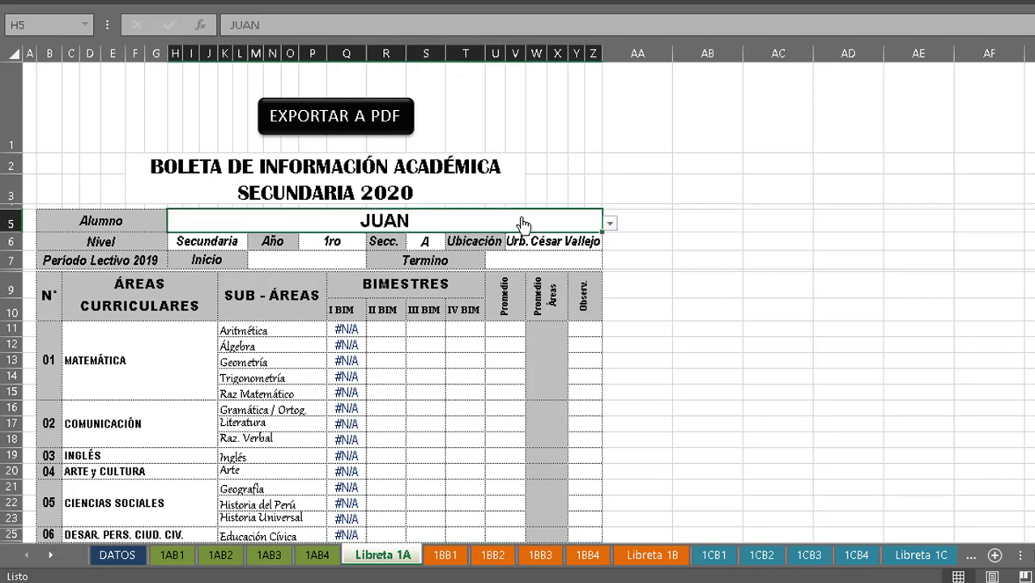
pyautogui.click(610, 224)
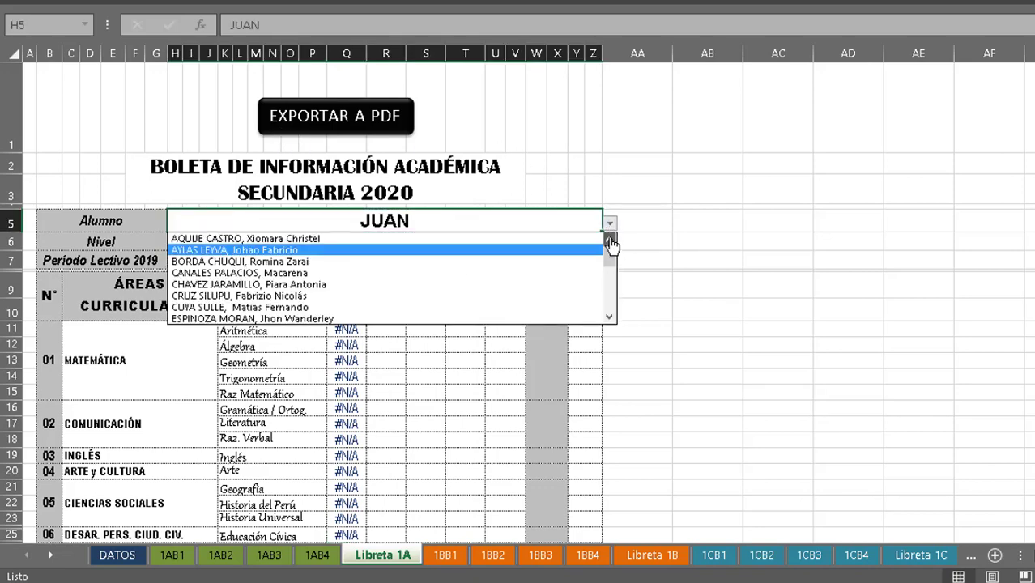
pyautogui.click(470, 235)
pyautogui.click(612, 223)
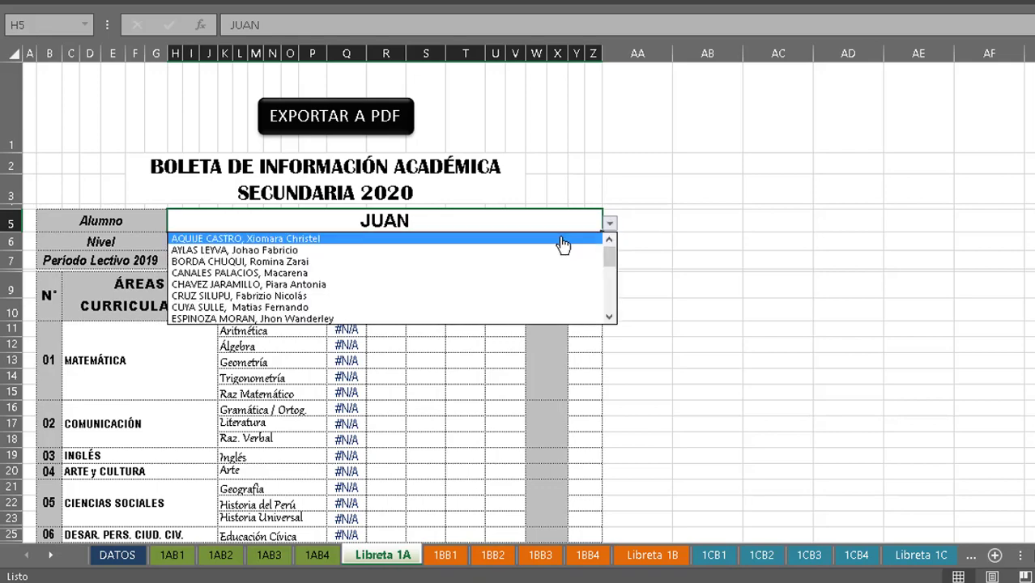
pyautogui.click(562, 235)
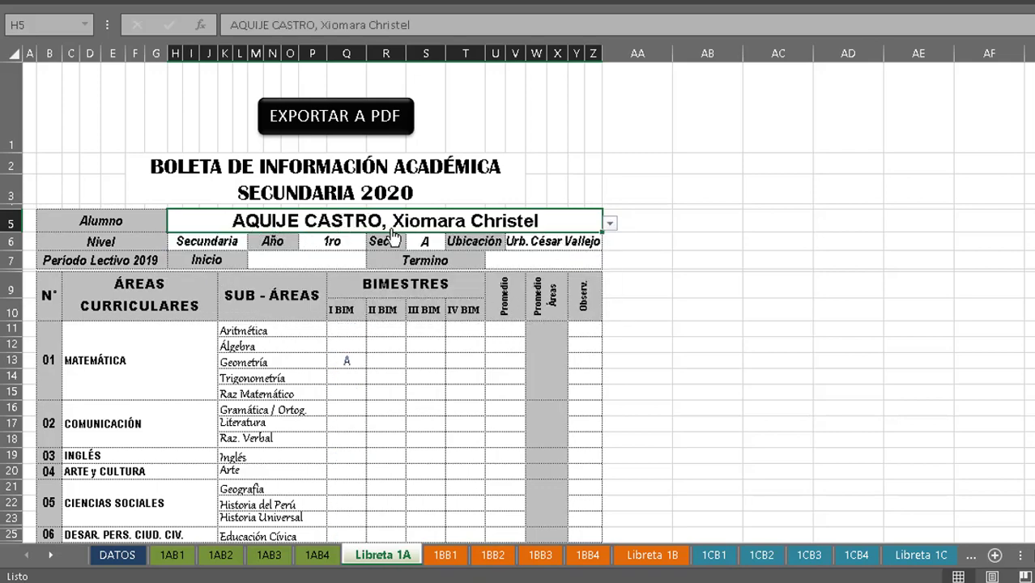
pyautogui.scroll(-2, 293, 372)
pyautogui.scroll(-1, 292, 371)
pyautogui.scroll(4, 332, 382)
pyautogui.click(610, 223)
# - Choose the second student and check the Geometría, Arte and behaviour grades on the report card
pyautogui.click(510, 250)
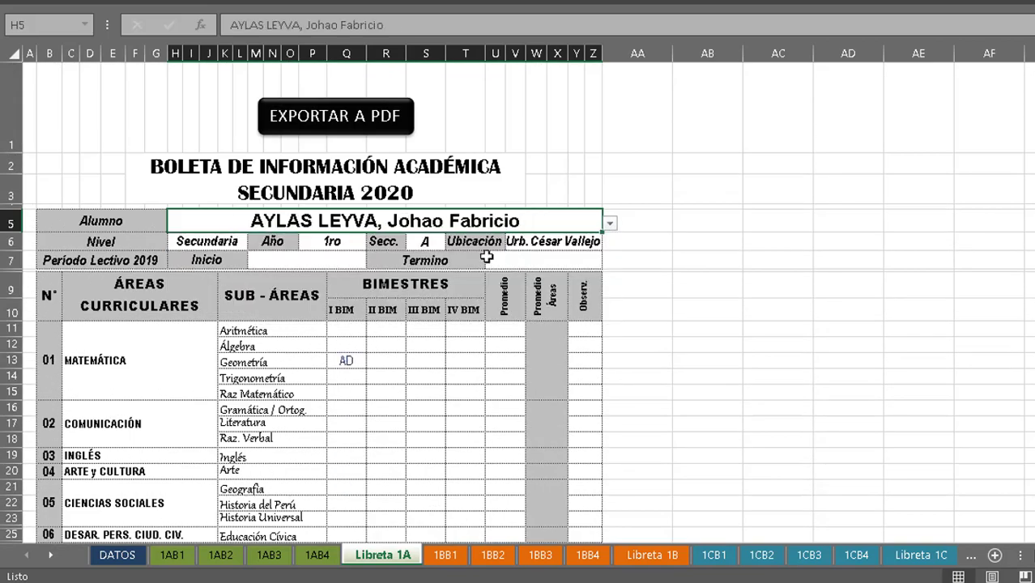
pyautogui.scroll(-1, 330, 350)
pyautogui.scroll(-1, 331, 351)
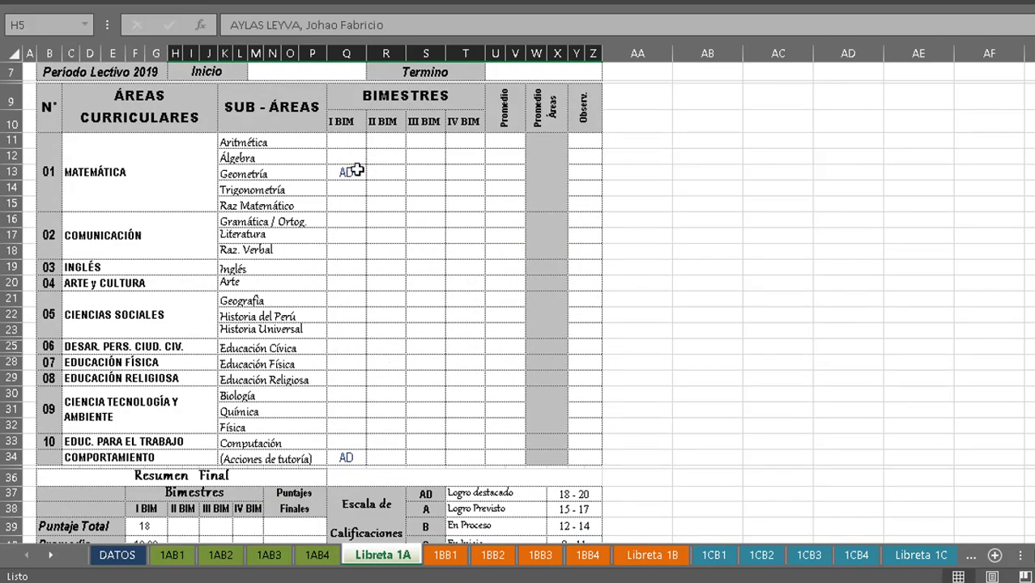
pyautogui.click(354, 169)
pyautogui.click(354, 282)
pyautogui.click(338, 458)
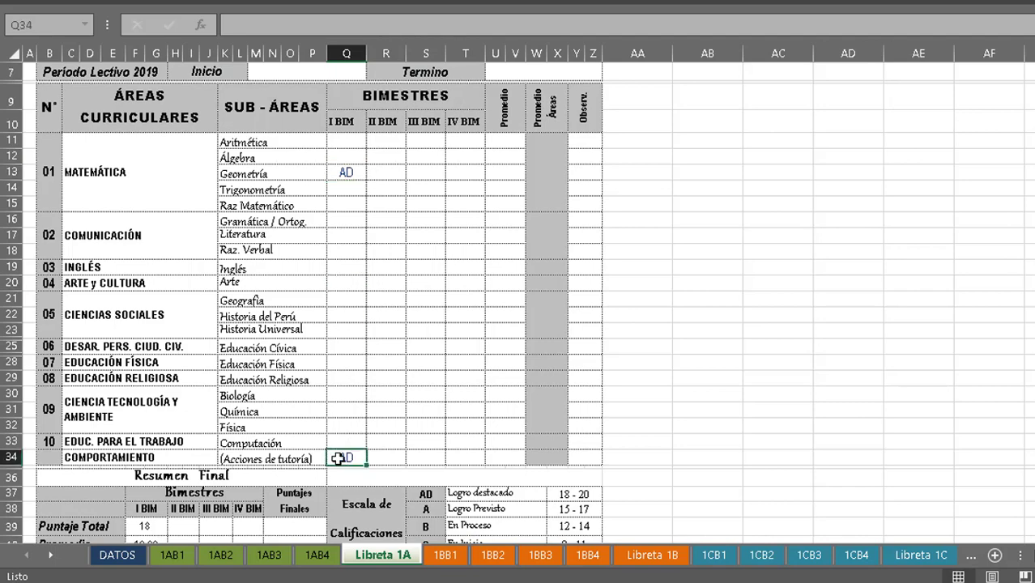
# - Review the total of 18, bimester average, merit rank, recommendation, Observación box and tutor name
pyautogui.scroll(-3, 249, 364)
pyautogui.click(141, 395)
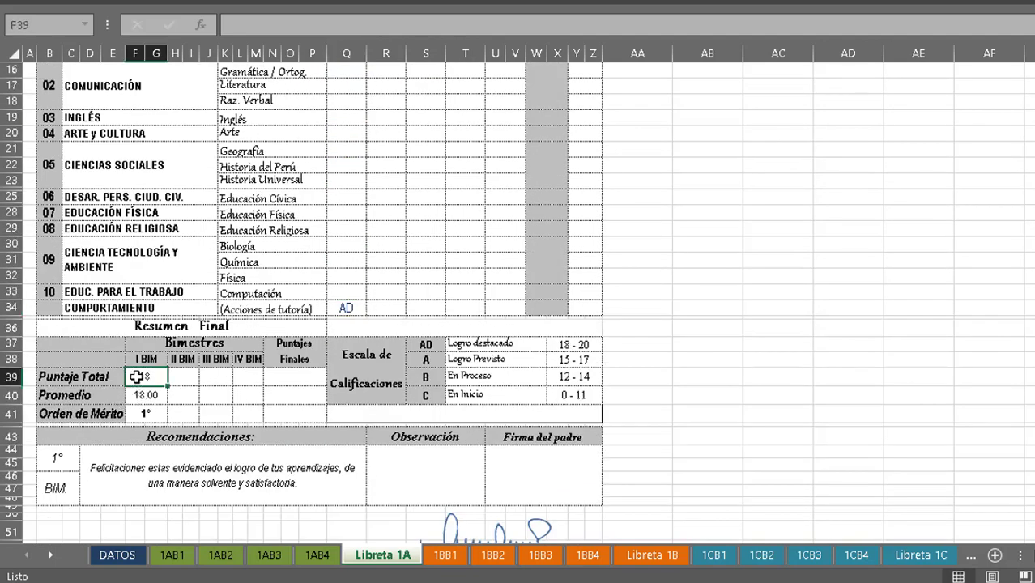
pyautogui.click(158, 414)
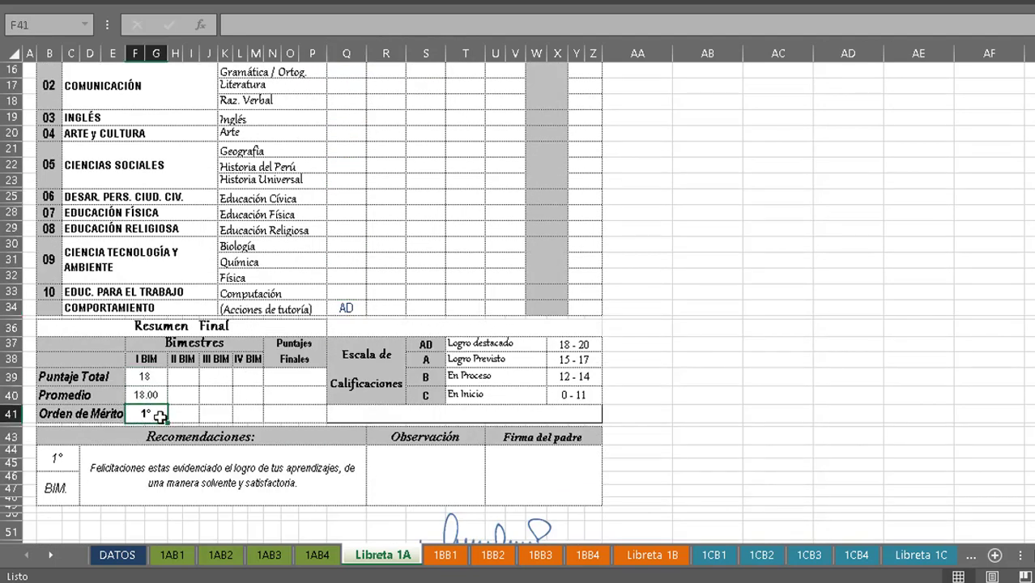
pyautogui.click(149, 378)
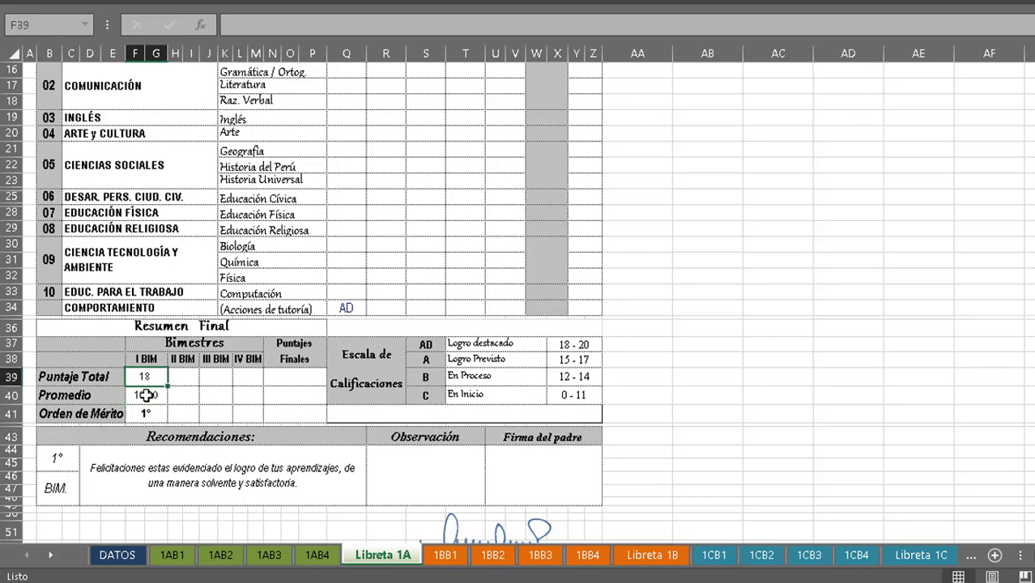
pyautogui.click(146, 396)
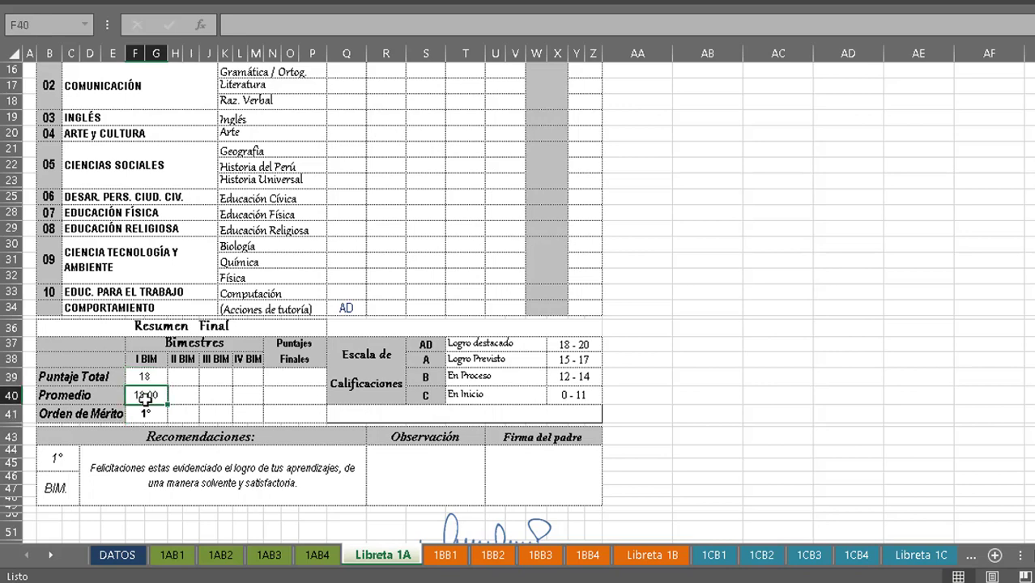
pyautogui.scroll(-1, 151, 412)
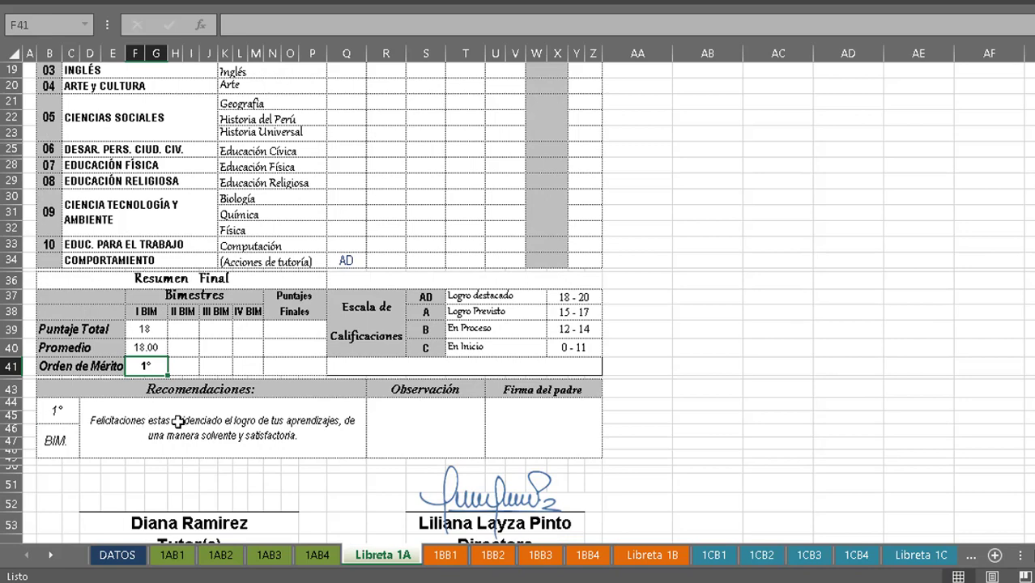
pyautogui.click(242, 429)
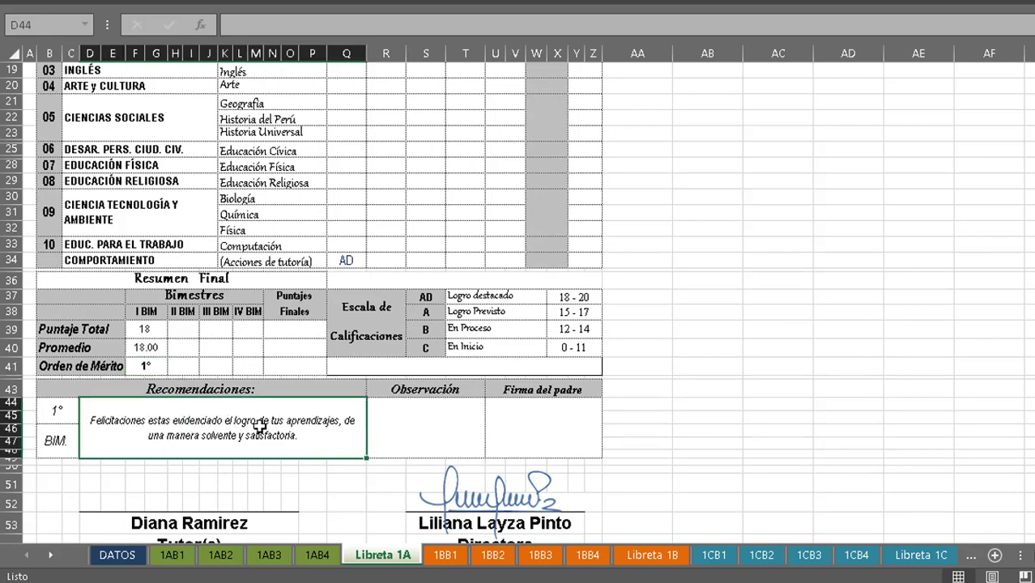
pyautogui.click(398, 427)
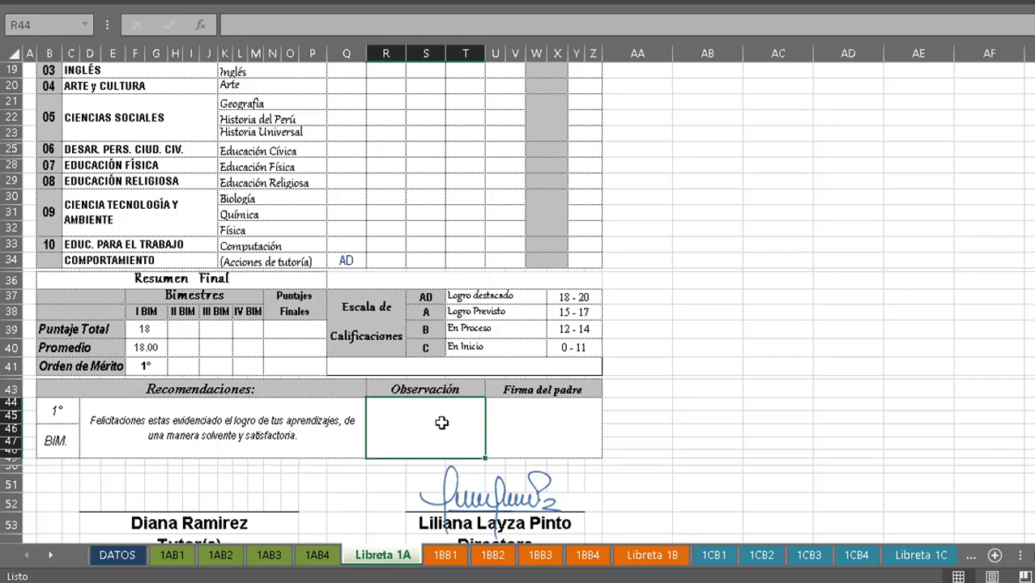
pyautogui.scroll(-1, 313, 470)
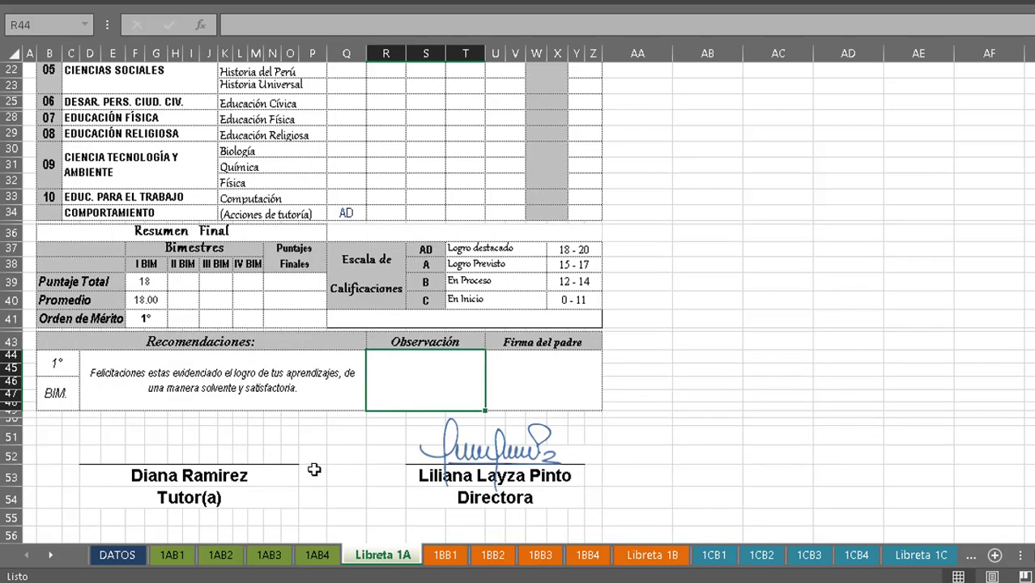
pyautogui.click(147, 485)
# - Verify the tutor name in DATOS cell C22, then go back to Libreta 1A
pyautogui.click(118, 555)
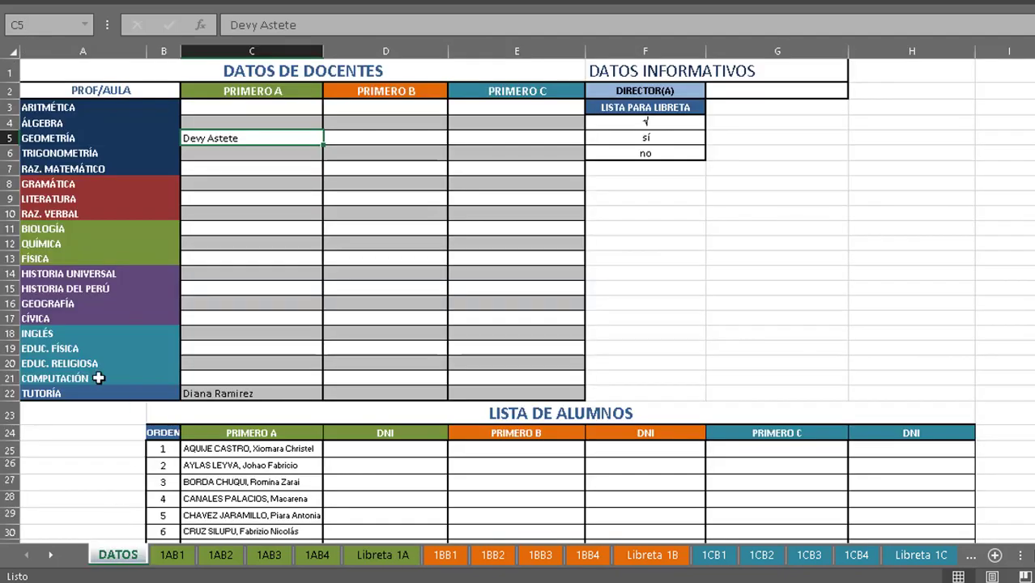
pyautogui.click(212, 394)
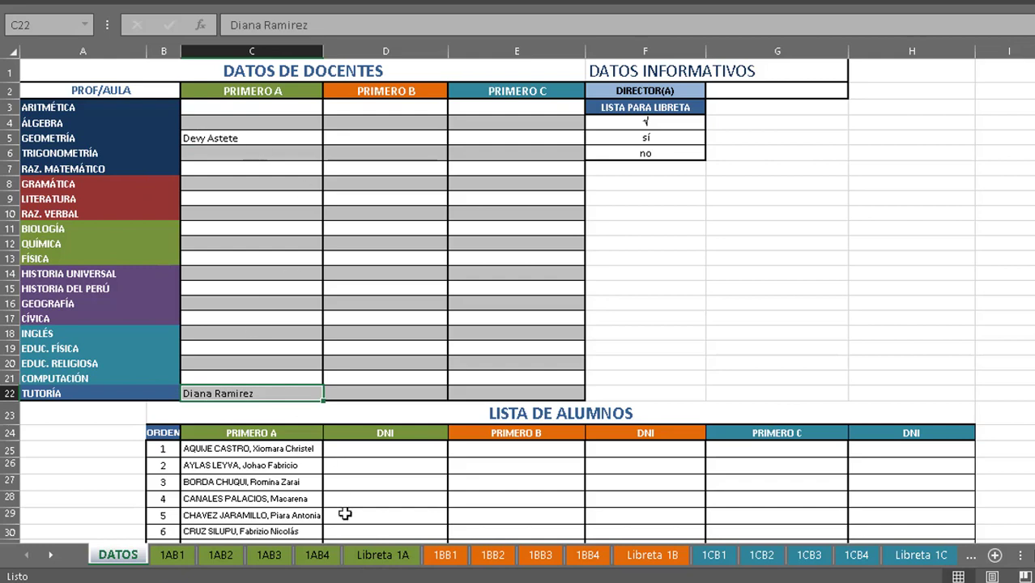
pyautogui.click(381, 556)
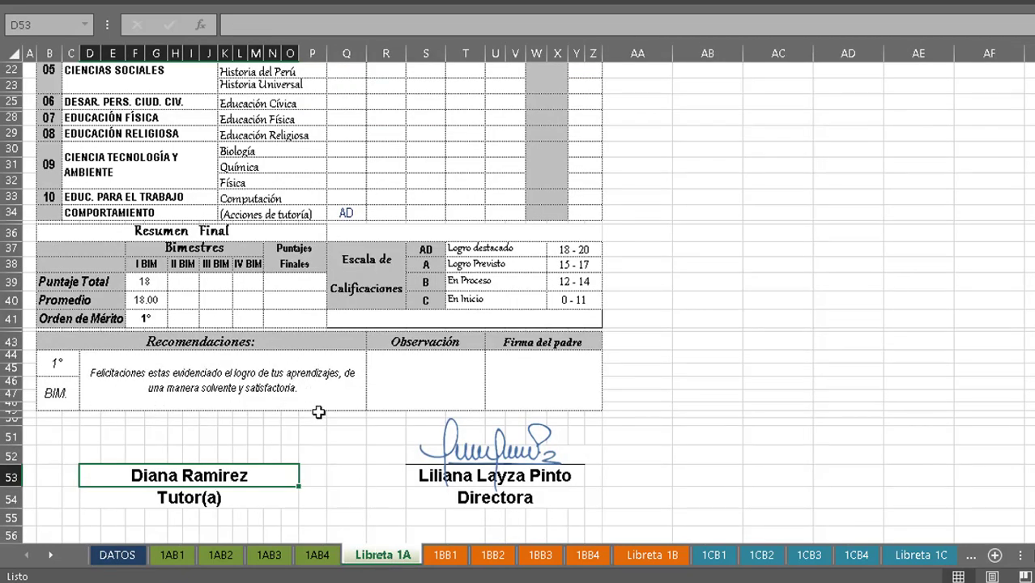
pyautogui.click(301, 434)
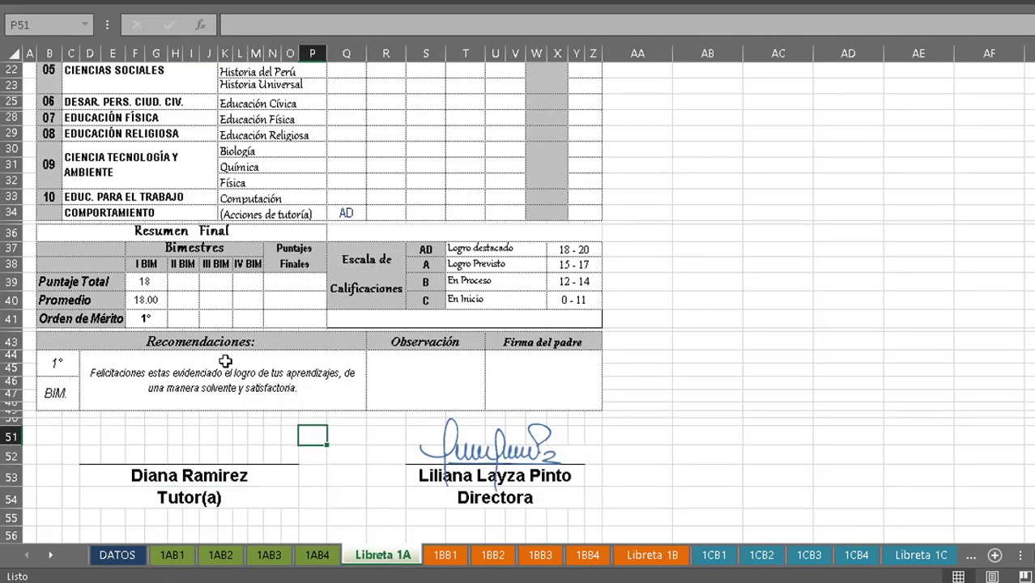
# - Export the report card with the EXPORTAR A PDF button and view the BD PRIMERO folder
pyautogui.scroll(1, 240, 394)
pyautogui.scroll(5, 238, 395)
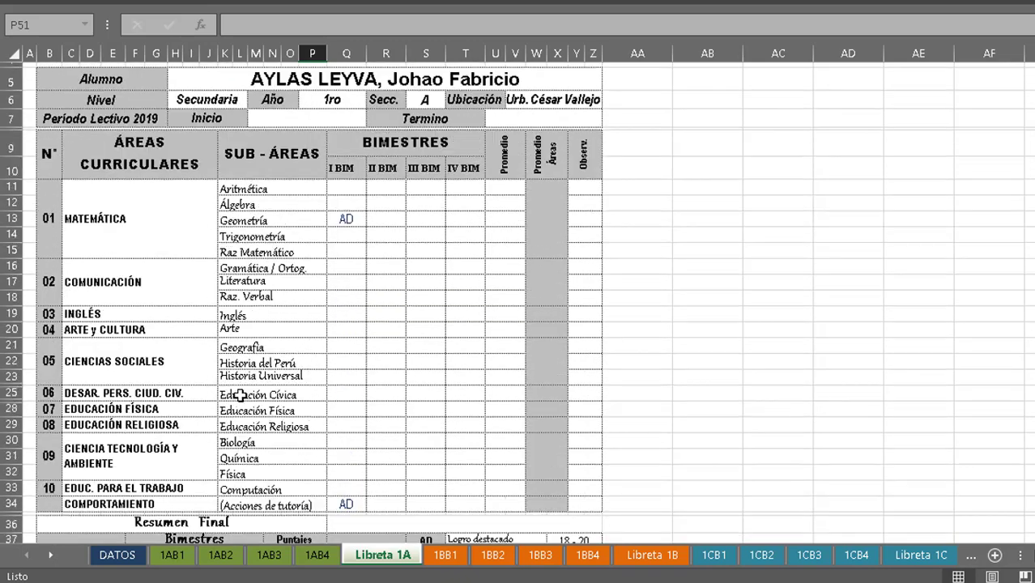
pyautogui.scroll(2, 270, 393)
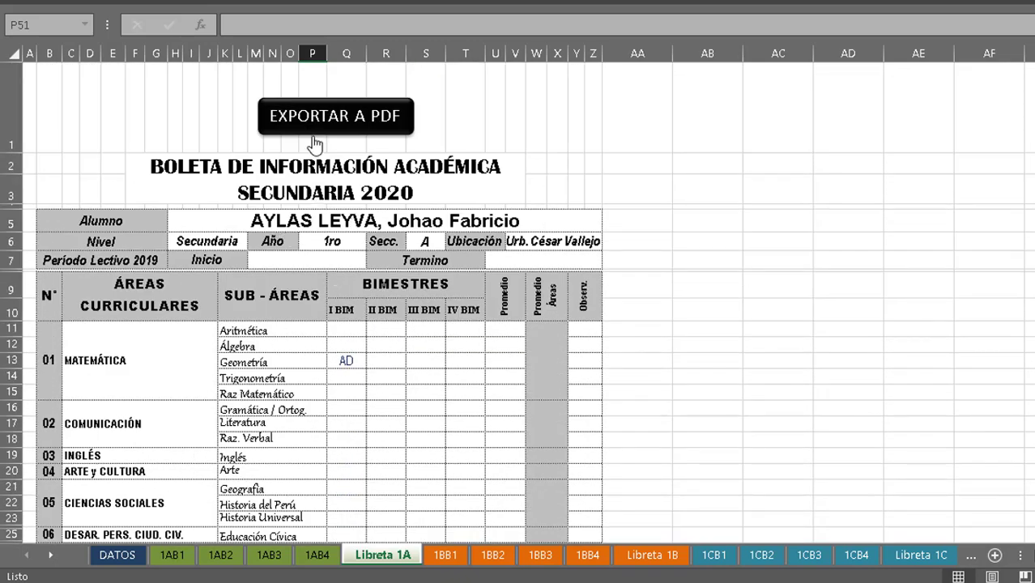
pyautogui.click(337, 124)
pyautogui.moveTo(202, 576)
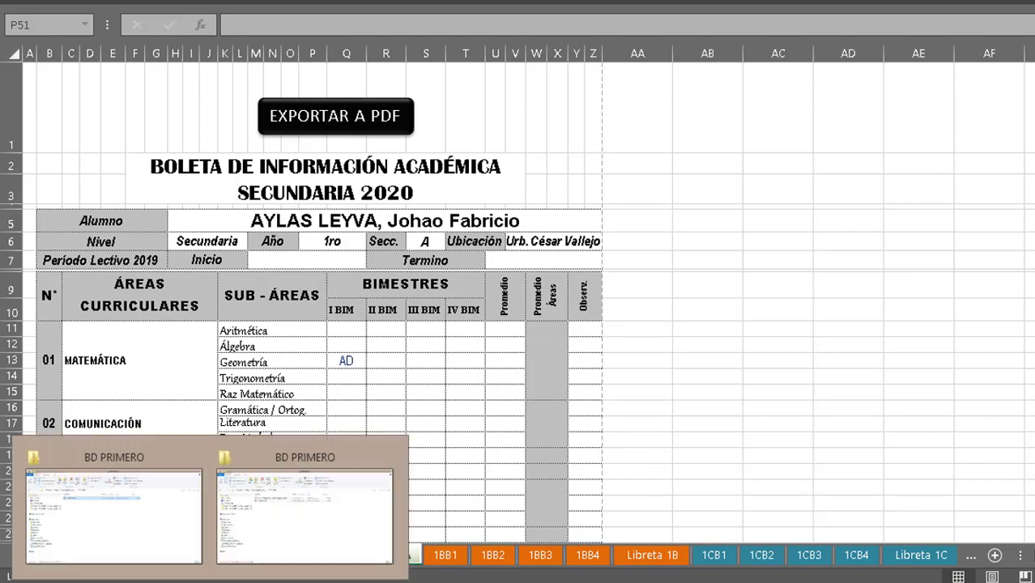
pyautogui.click(235, 522)
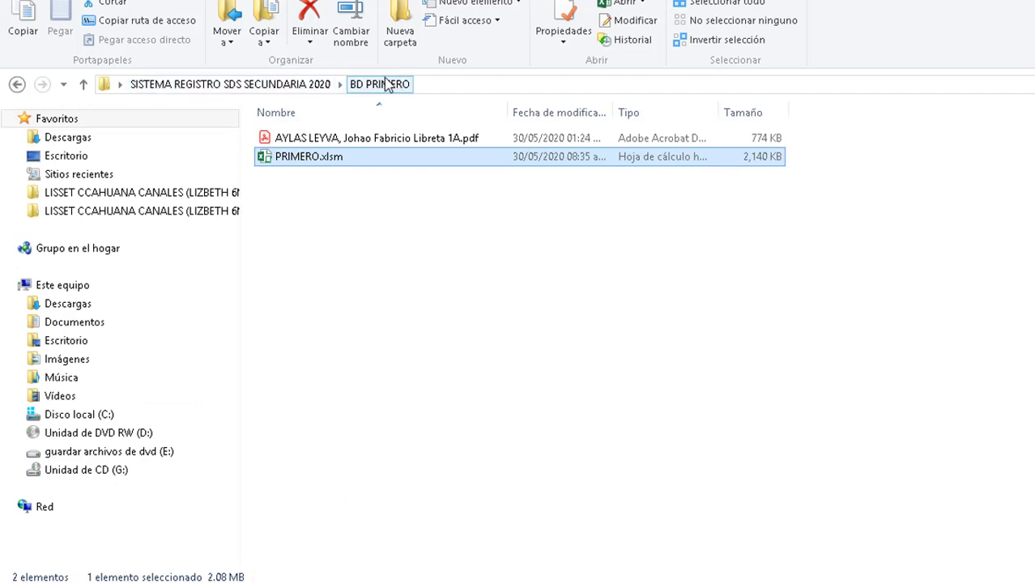
# - Open the exported Libreta 1A report card PDF from the BD PRIMERO folder
pyautogui.click(307, 201)
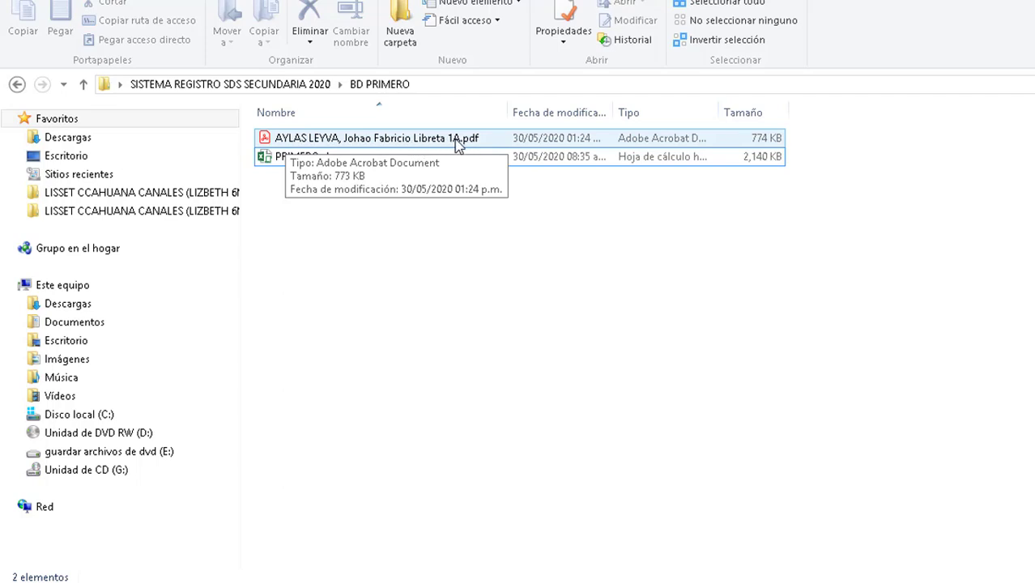
pyautogui.doubleClick(456, 143)
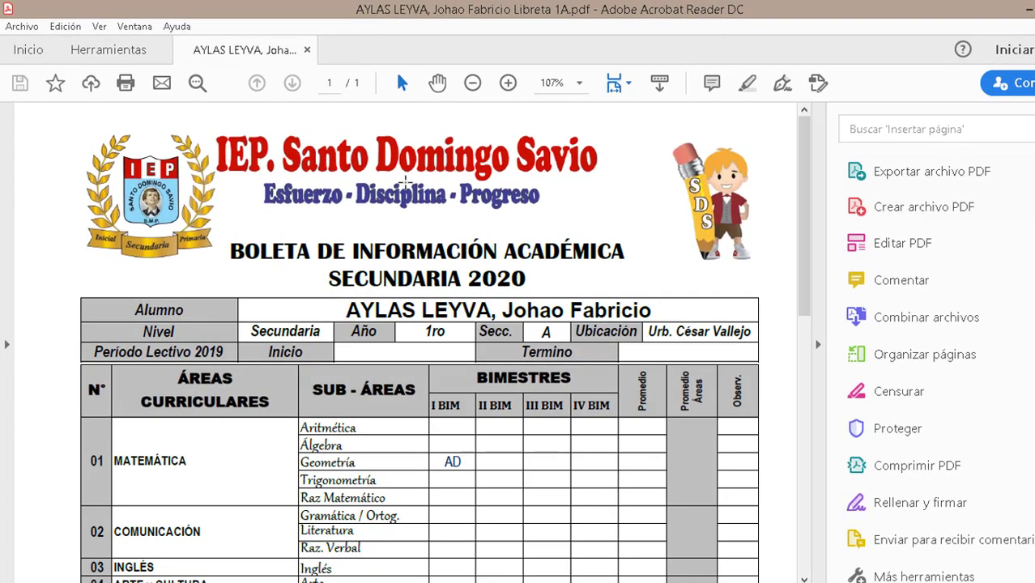
# - Scroll through the PDF to confirm AD for Geometría, total 18, average 18.00 and rank 1°
pyautogui.scroll(-5, 373, 239)
pyautogui.scroll(-5, 374, 239)
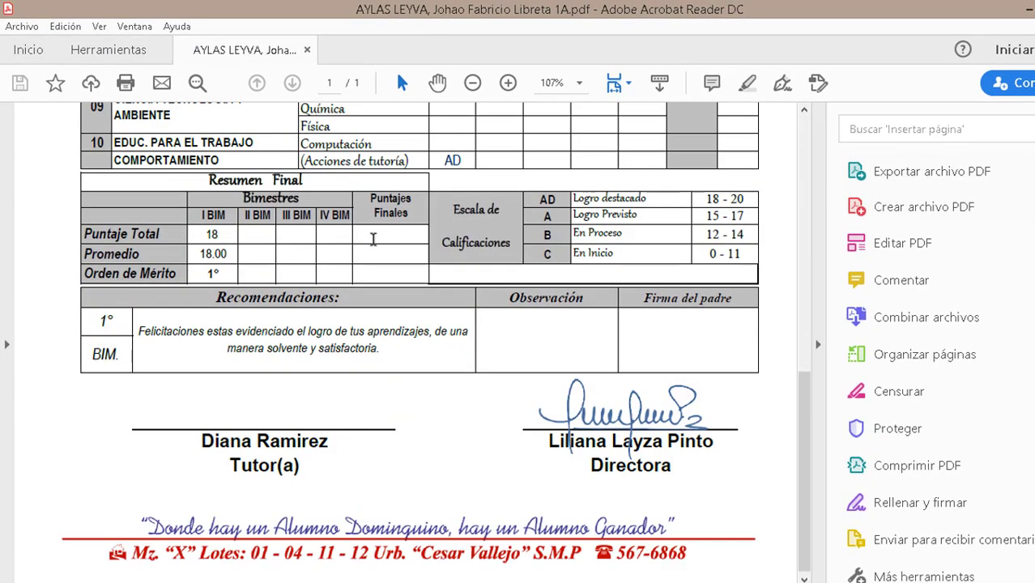
pyautogui.scroll(5, 444, 403)
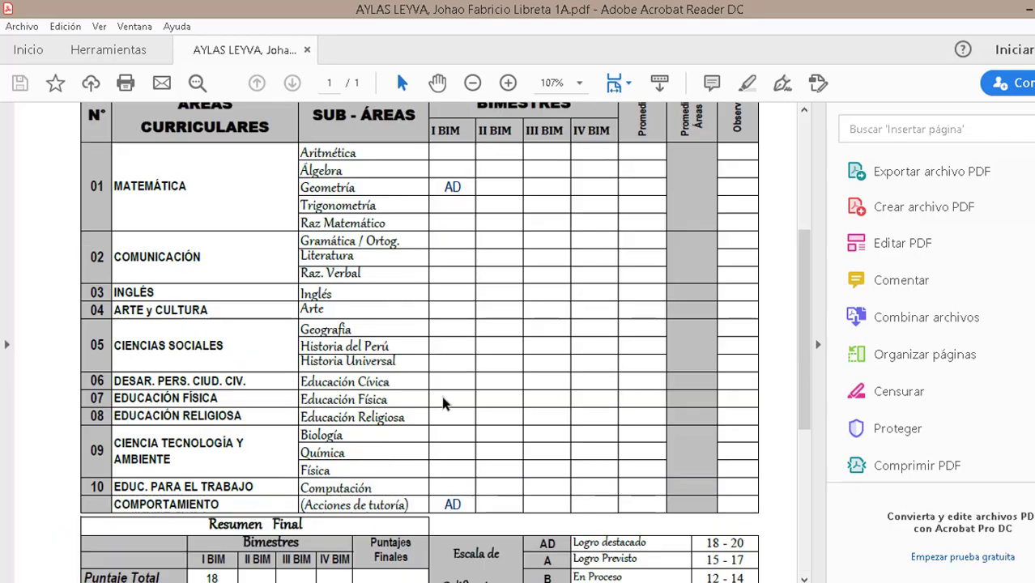
pyautogui.scroll(4, 434, 389)
pyautogui.scroll(-4, 314, 309)
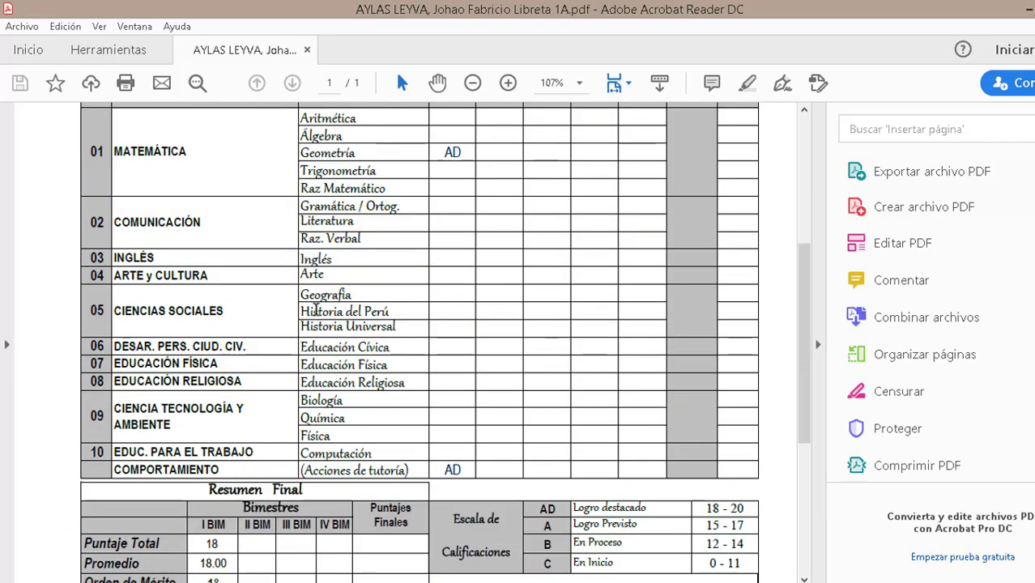
pyautogui.scroll(-5, 316, 310)
pyautogui.scroll(9, 317, 310)
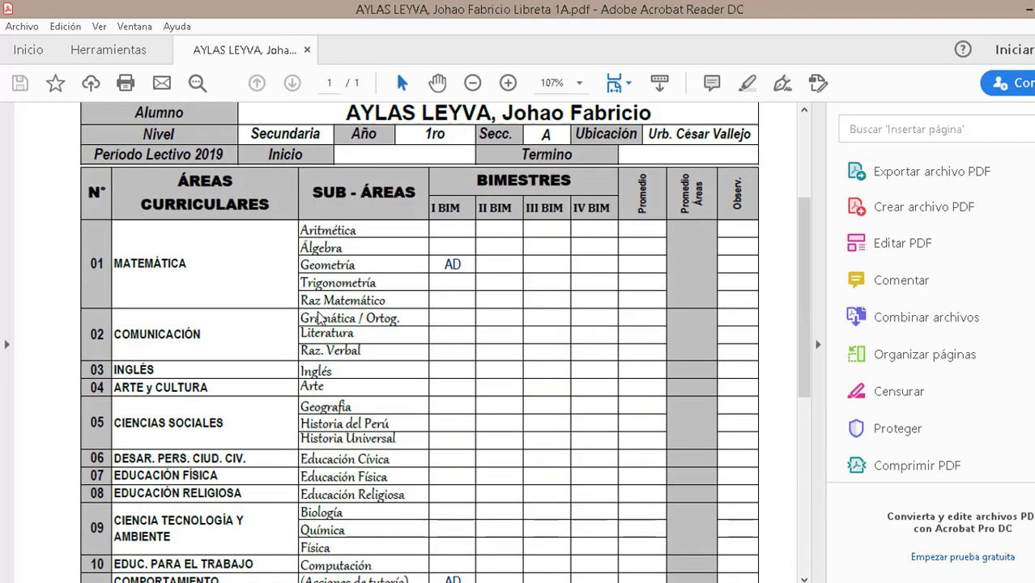
# - Back in PRIMERO.xlsm, unhide the ESTADÍSTICO 1A sheet through the tab's Mostrar option
pyautogui.moveTo(309, 582)
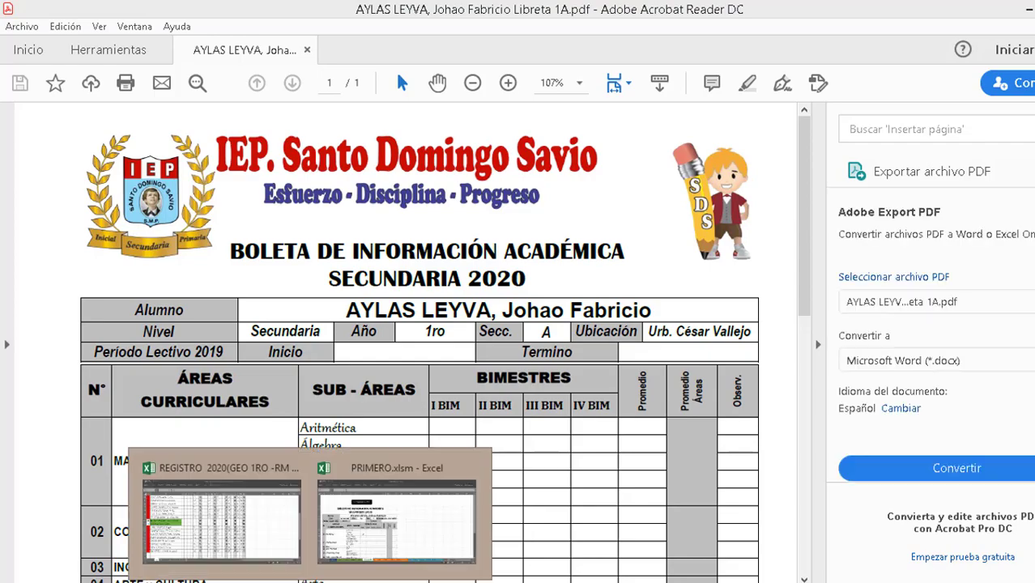
pyautogui.click(363, 531)
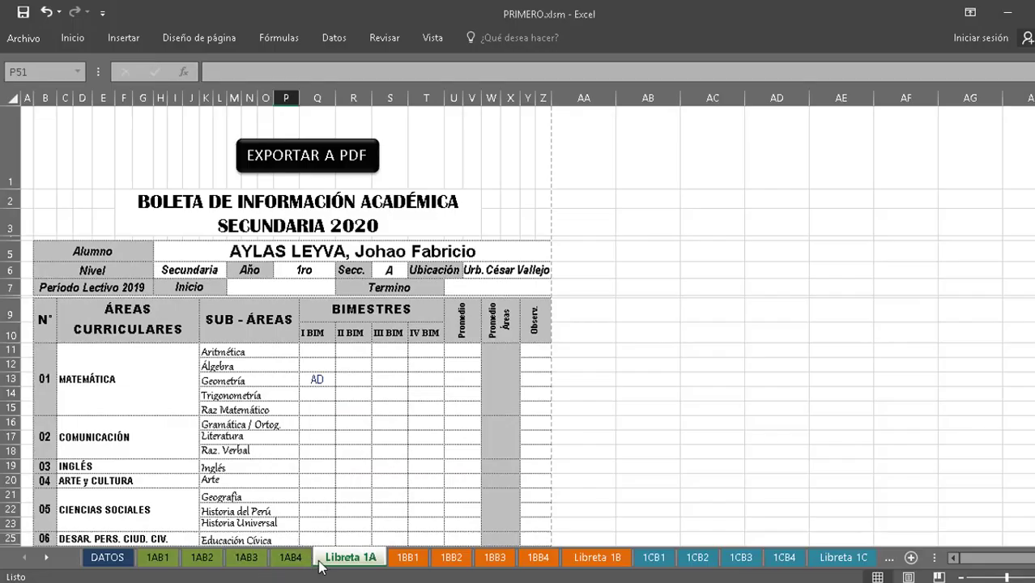
pyautogui.rightClick(368, 566)
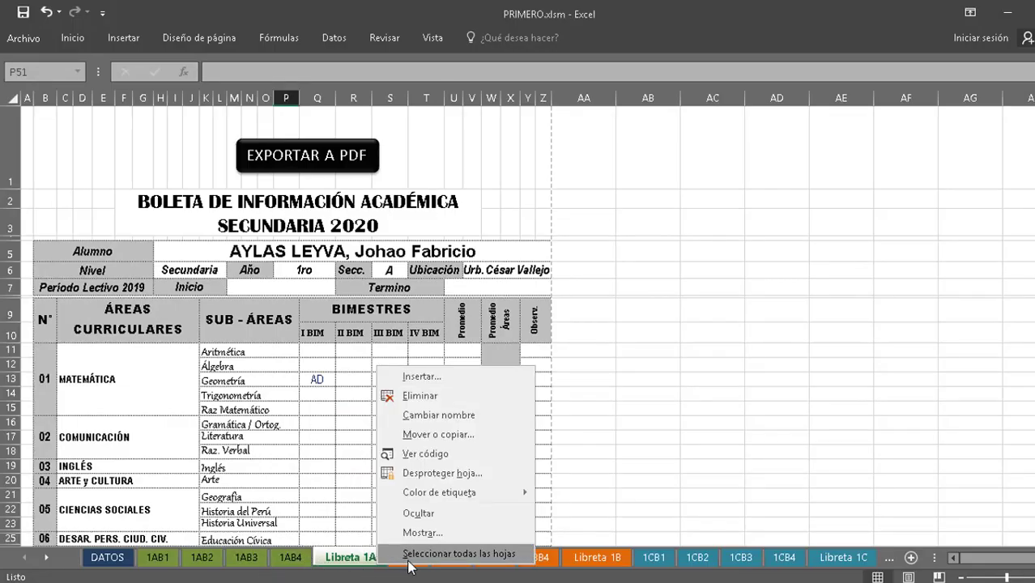
pyautogui.click(415, 535)
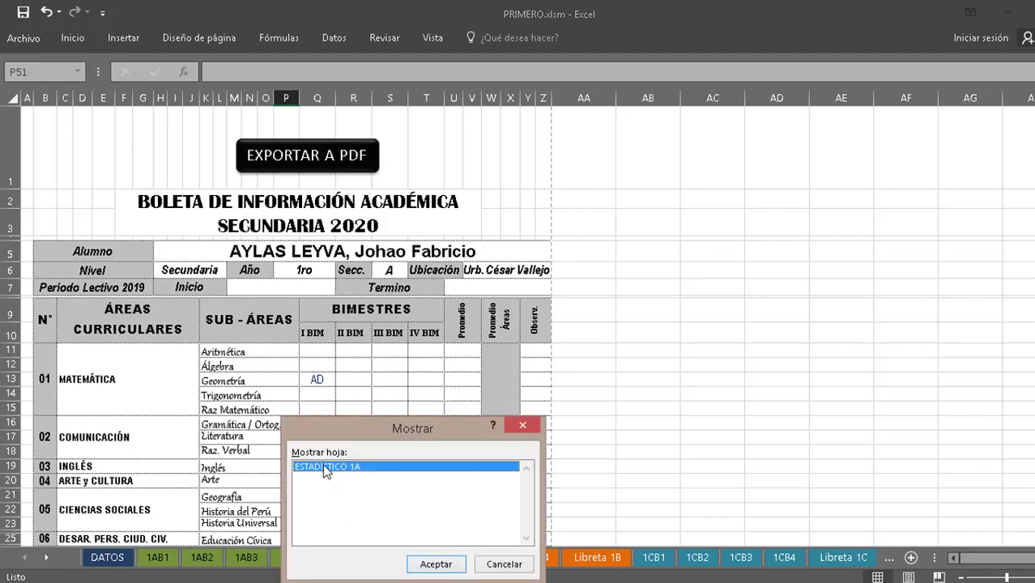
pyautogui.click(436, 564)
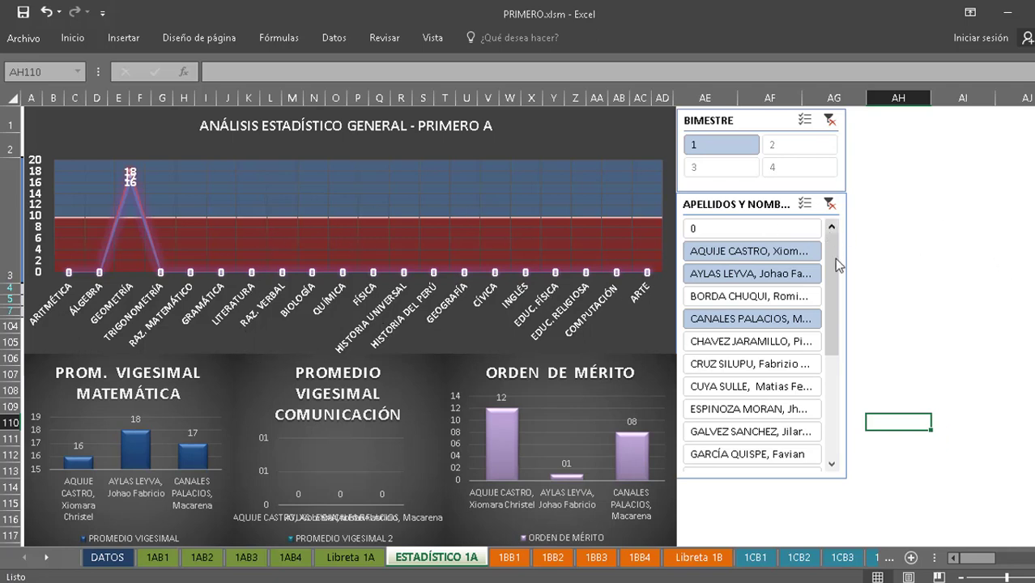
# - Filter the APELLIDOS Y NOMBRES slicer to single students, then multi-select two students to compare
pyautogui.click(745, 259)
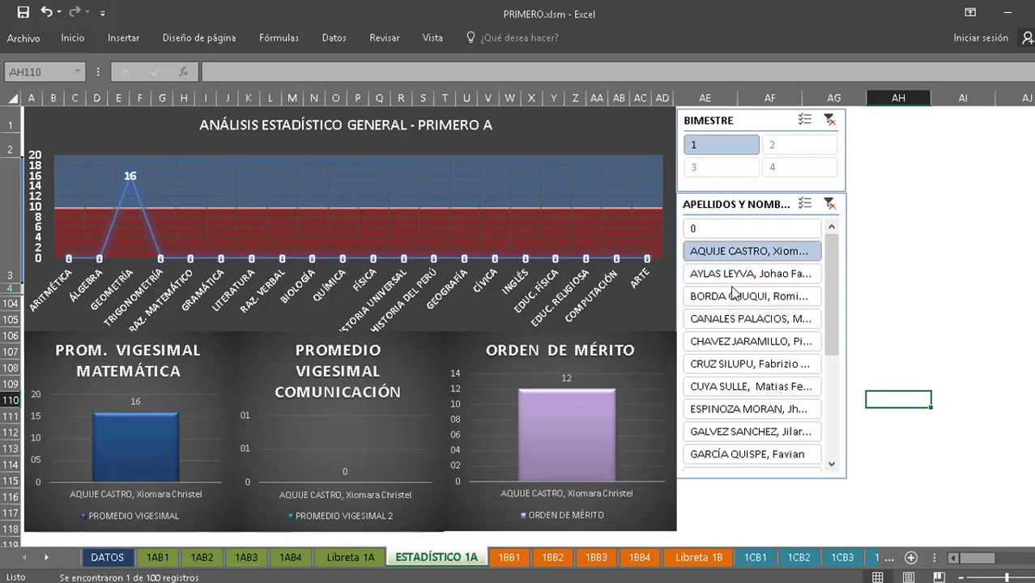
pyautogui.click(730, 275)
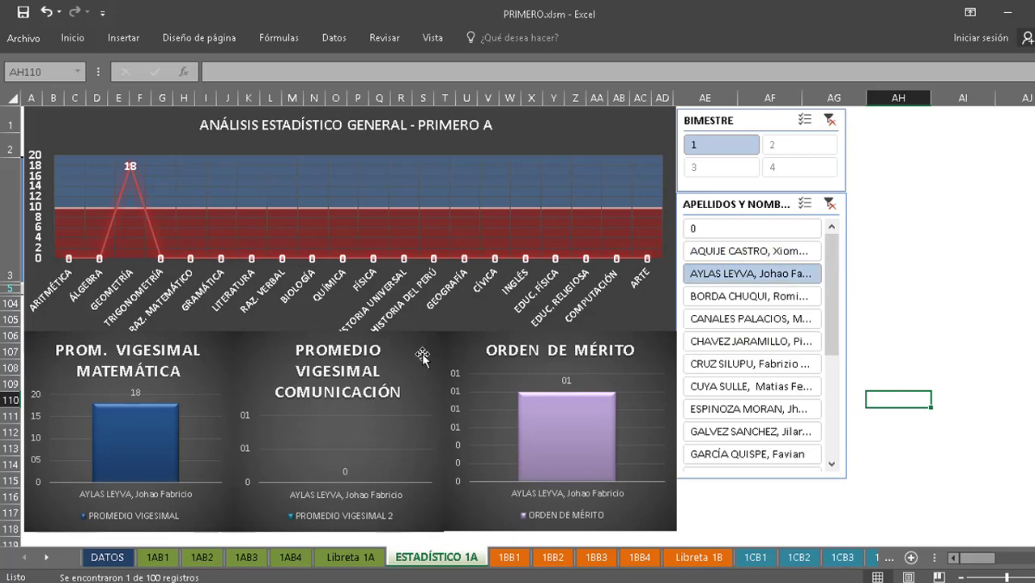
pyautogui.click(729, 318)
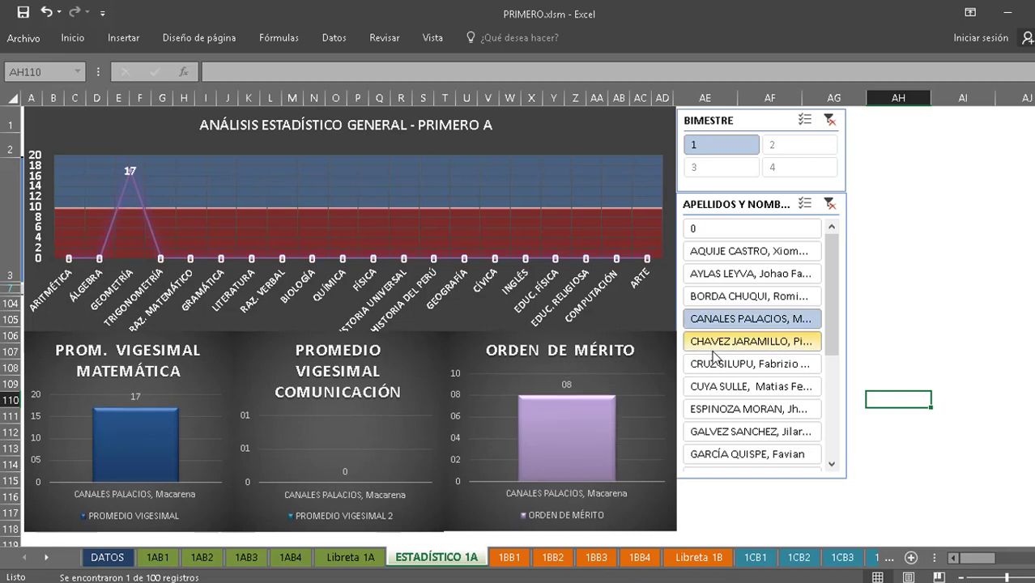
pyautogui.click(804, 203)
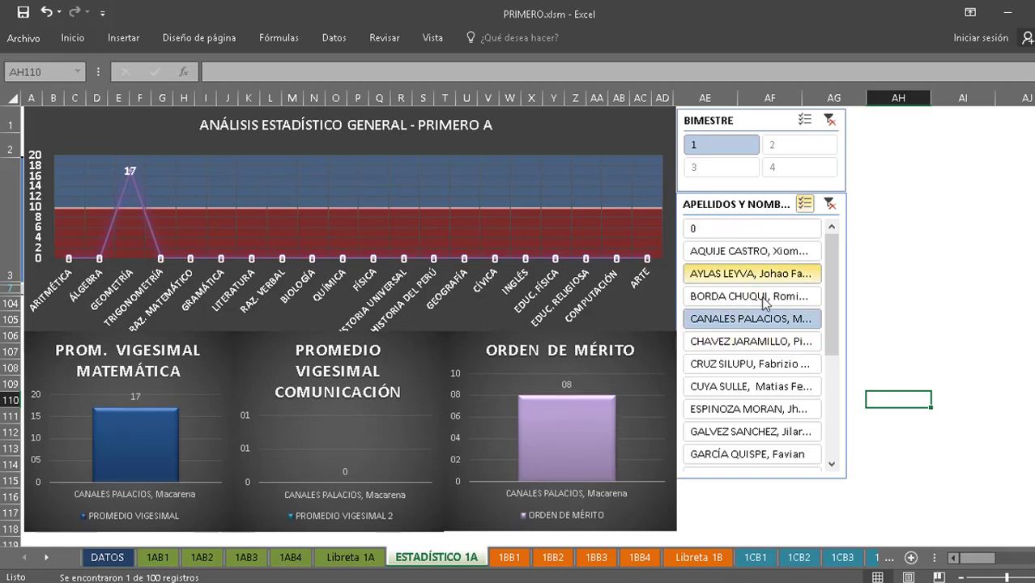
pyautogui.click(749, 341)
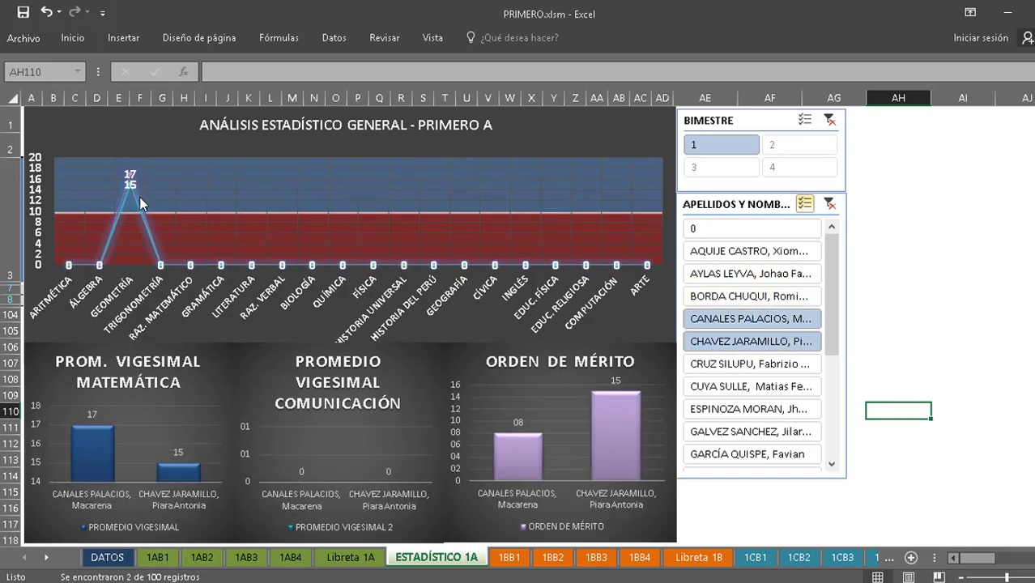